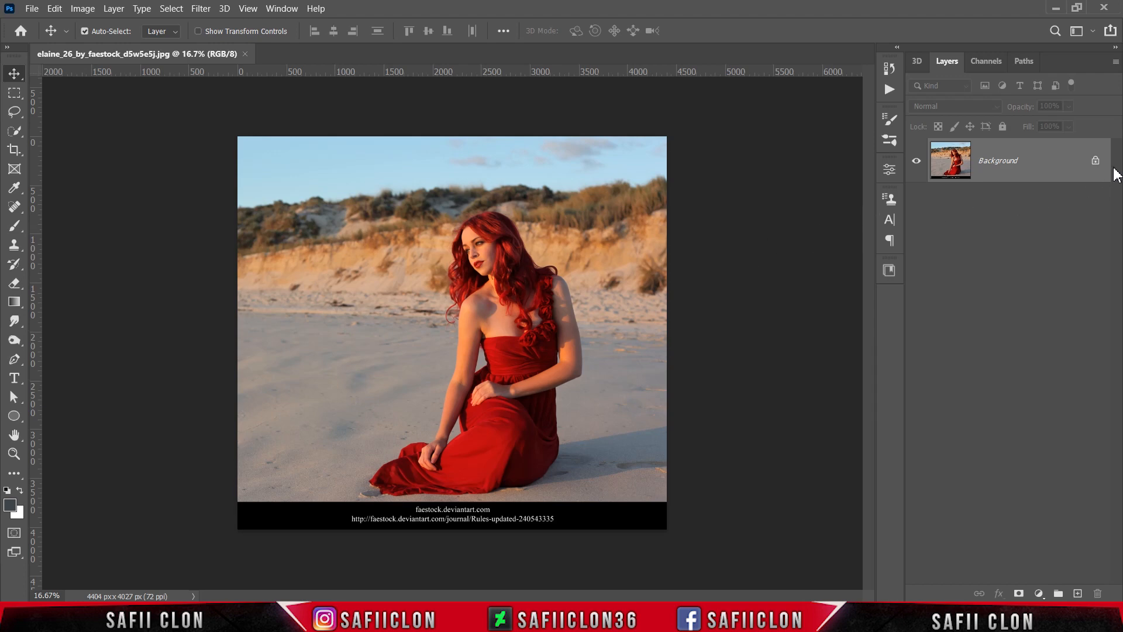
# Step: Unlock the Background layer and duplicate it twice within the same document, keeping the default copy names
pyautogui.click(1095, 160)
pyautogui.rightClick(1023, 157)
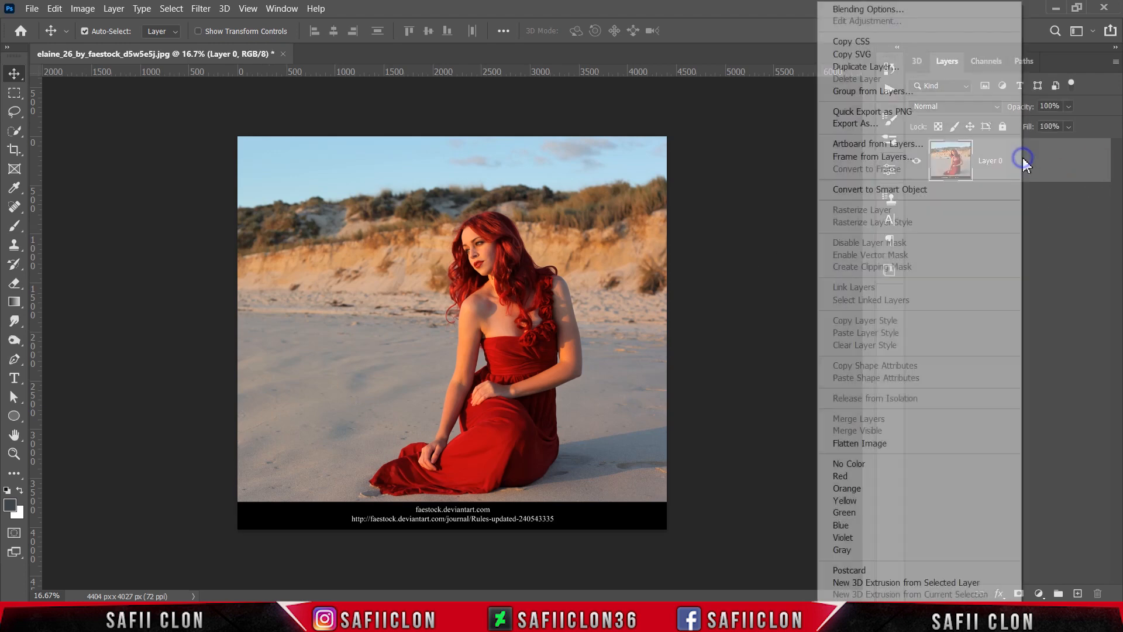
pyautogui.click(888, 66)
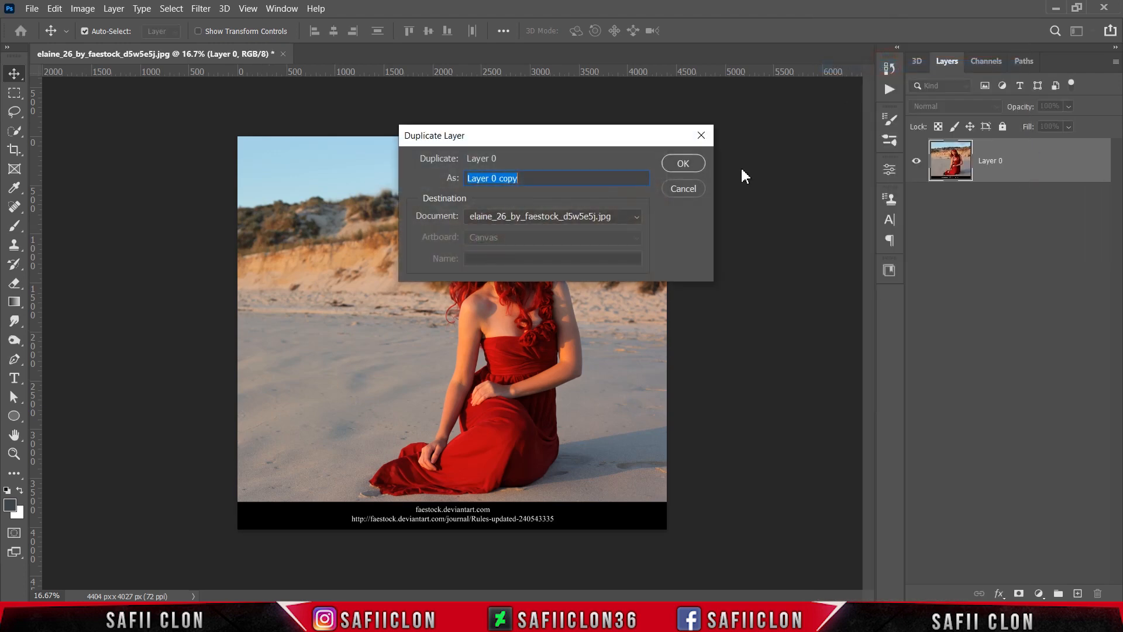
pyautogui.click(696, 167)
pyautogui.rightClick(1044, 153)
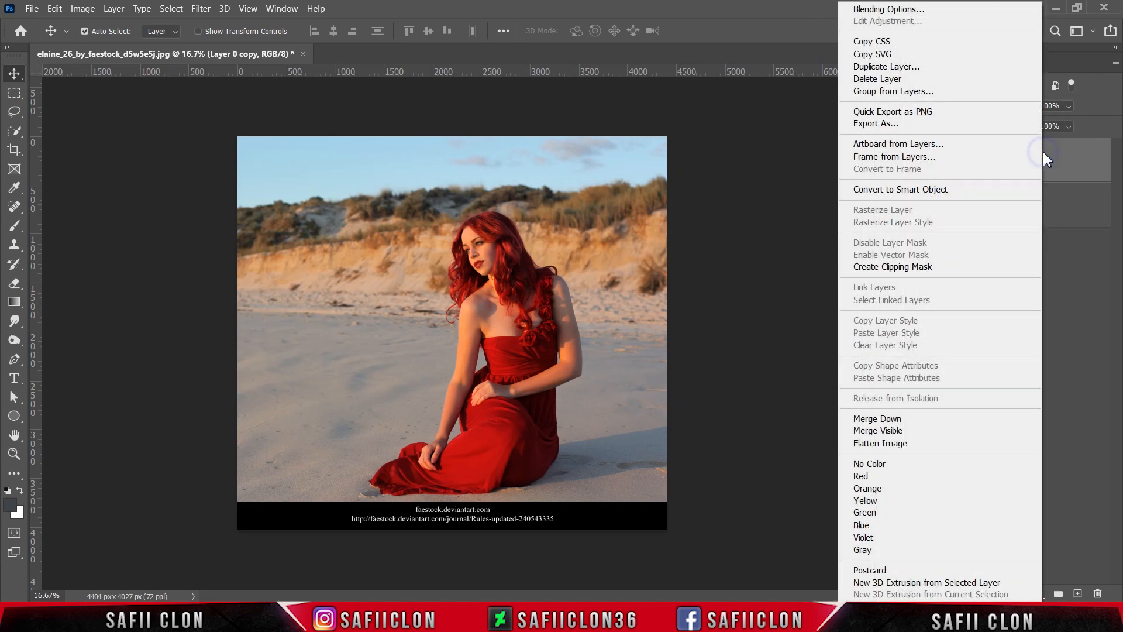
pyautogui.click(890, 66)
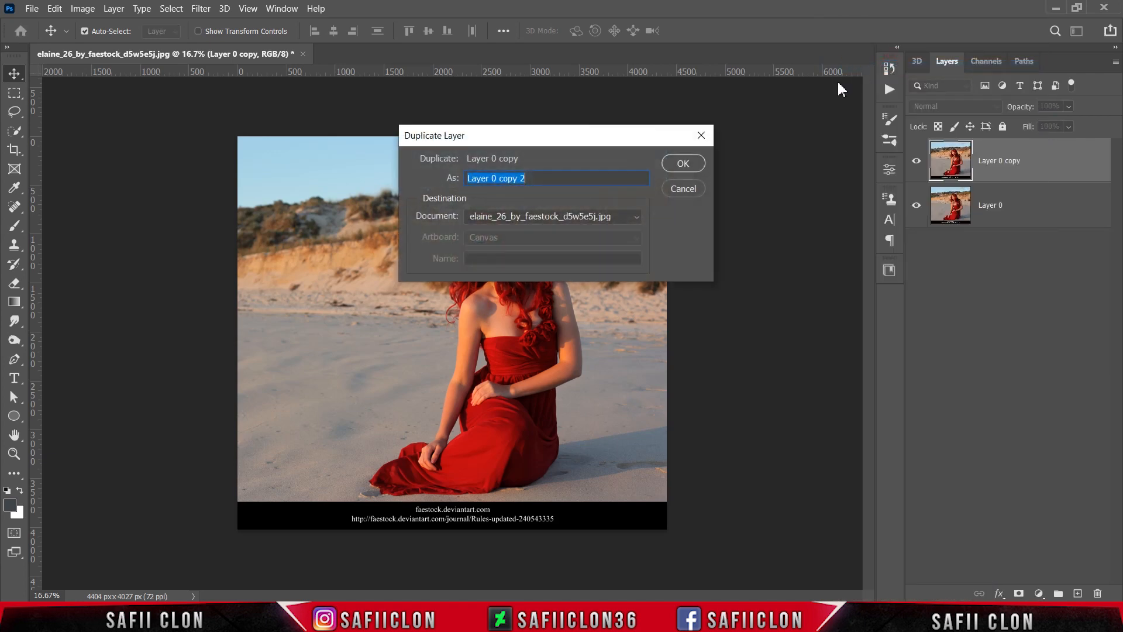
pyautogui.click(683, 164)
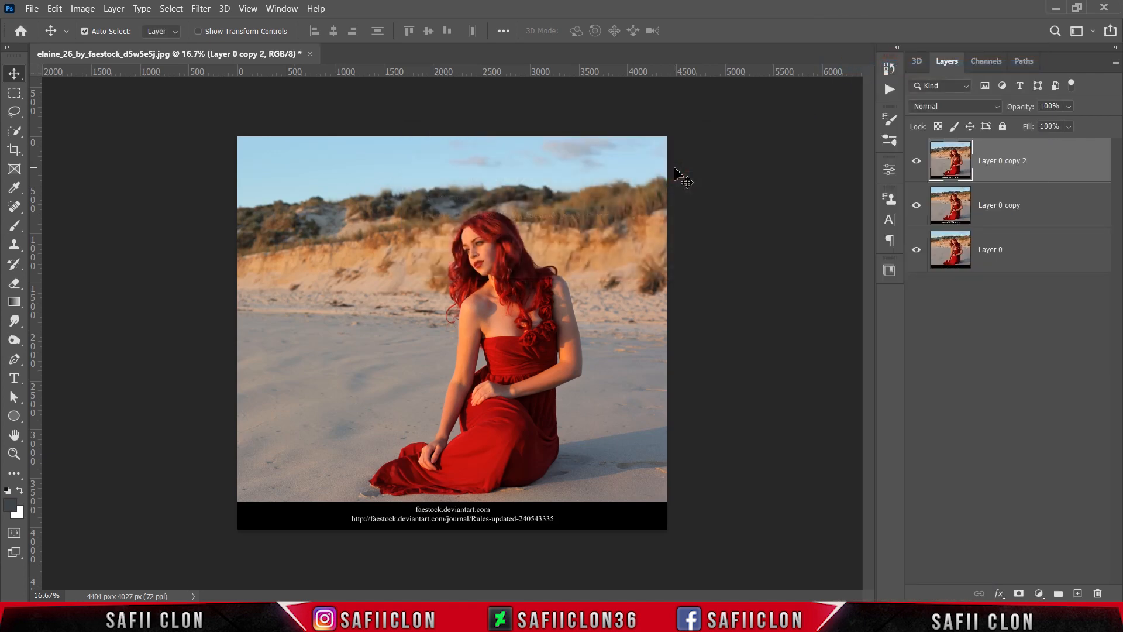
# Step: Rename the uppermost layer copy MODEL and the copy beneath it BACKGROUND
pyautogui.doubleClick(989, 161)
pyautogui.write('MODEL')
pyautogui.click(1036, 154)
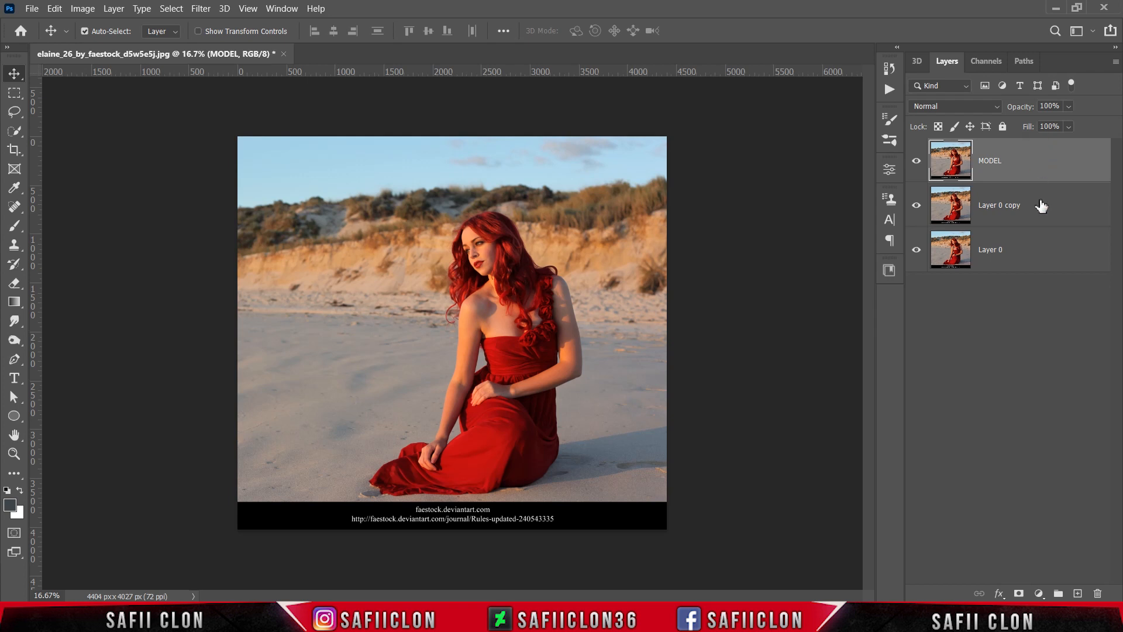
pyautogui.click(994, 213)
pyautogui.doubleClick(989, 209)
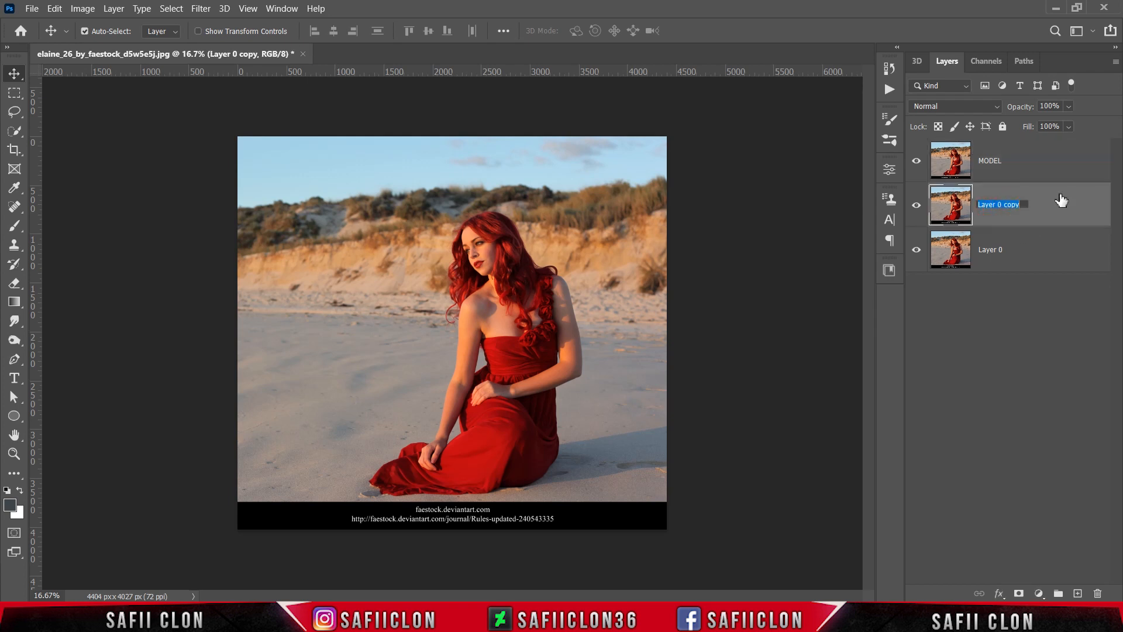
pyautogui.write('BACKGROUND')
pyautogui.press('Return')
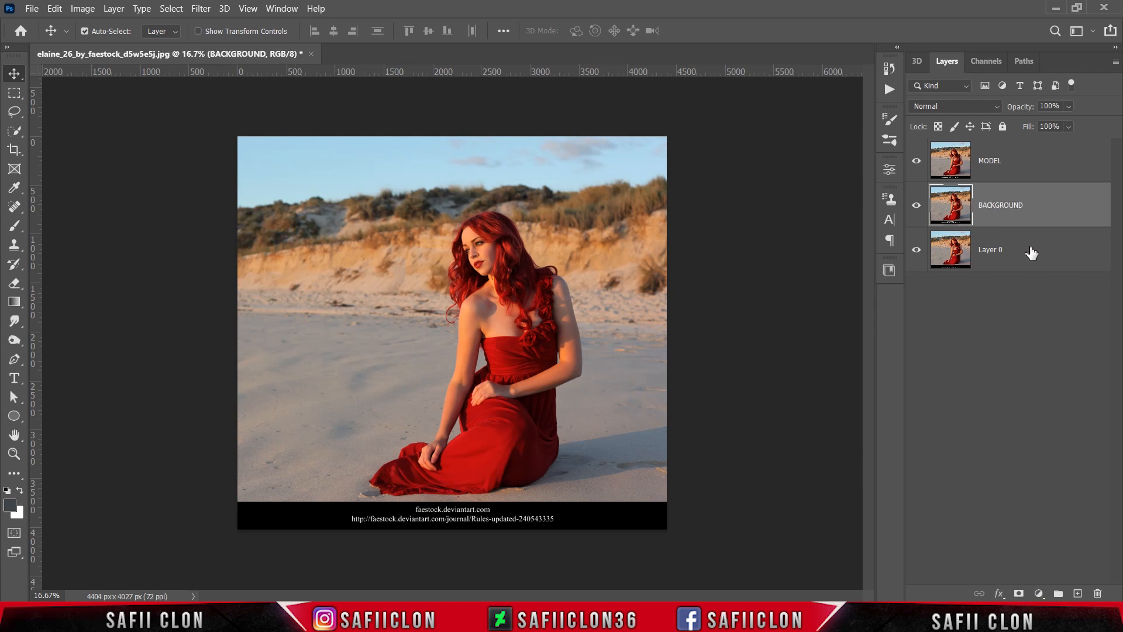
# Step: Rename the lowest layer ORIGINAL and hide it
pyautogui.click(988, 252)
pyautogui.doubleClick(988, 250)
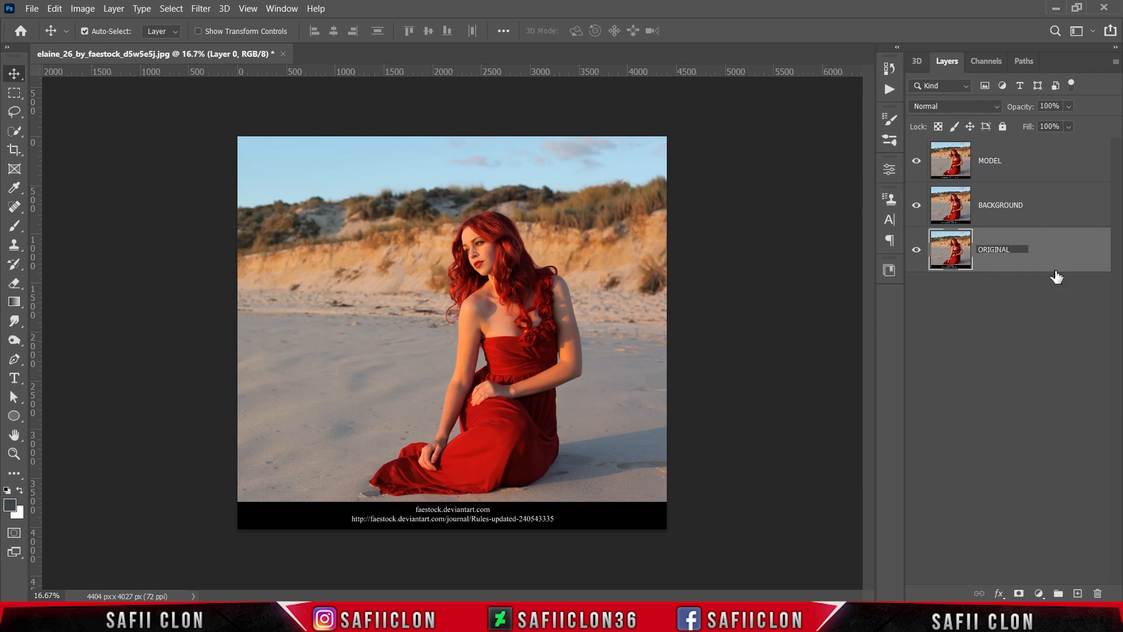
pyautogui.press('Return')
pyautogui.click(916, 249)
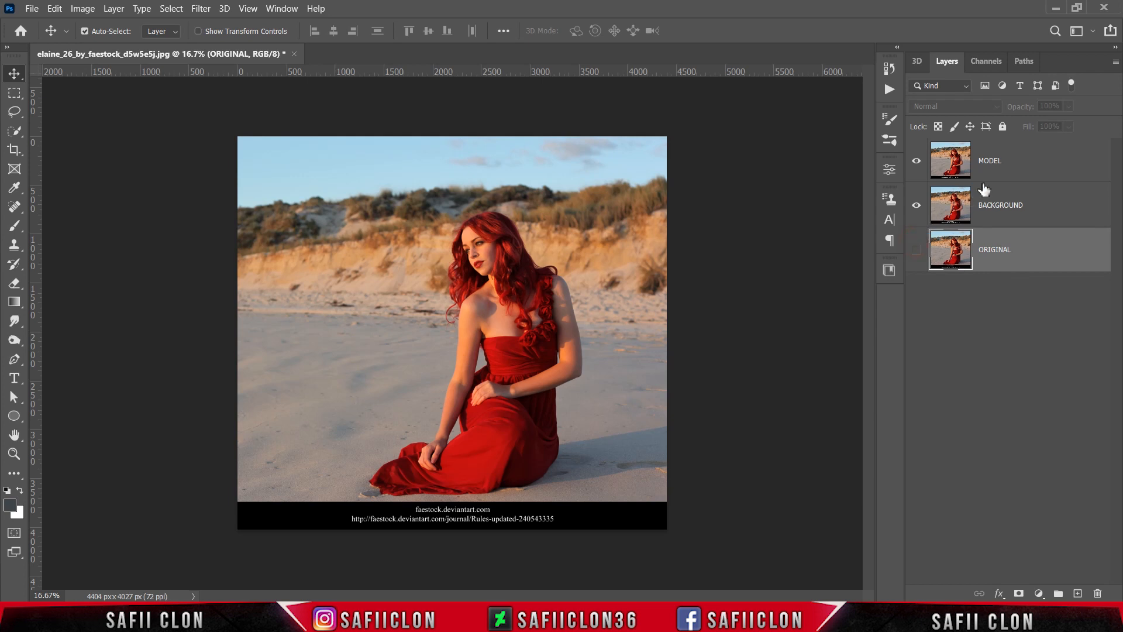
# Step: On the MODEL layer, set the Quick Selection brush to 26 px and select the woman automatically with Select Subject
pyautogui.click(1038, 161)
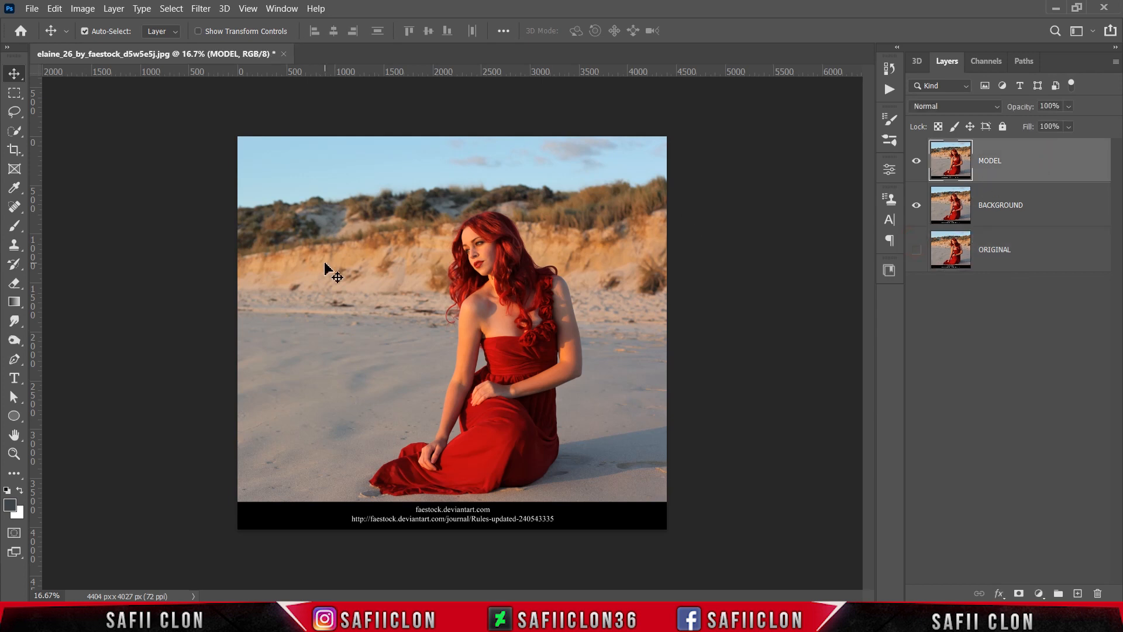
pyautogui.click(16, 132)
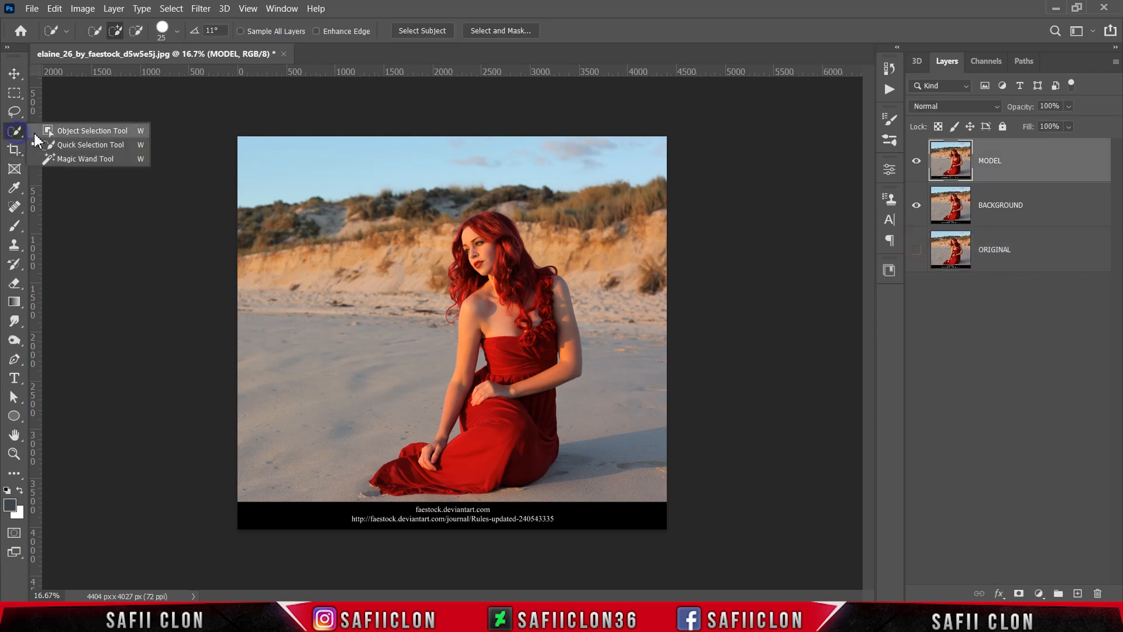
pyautogui.click(63, 146)
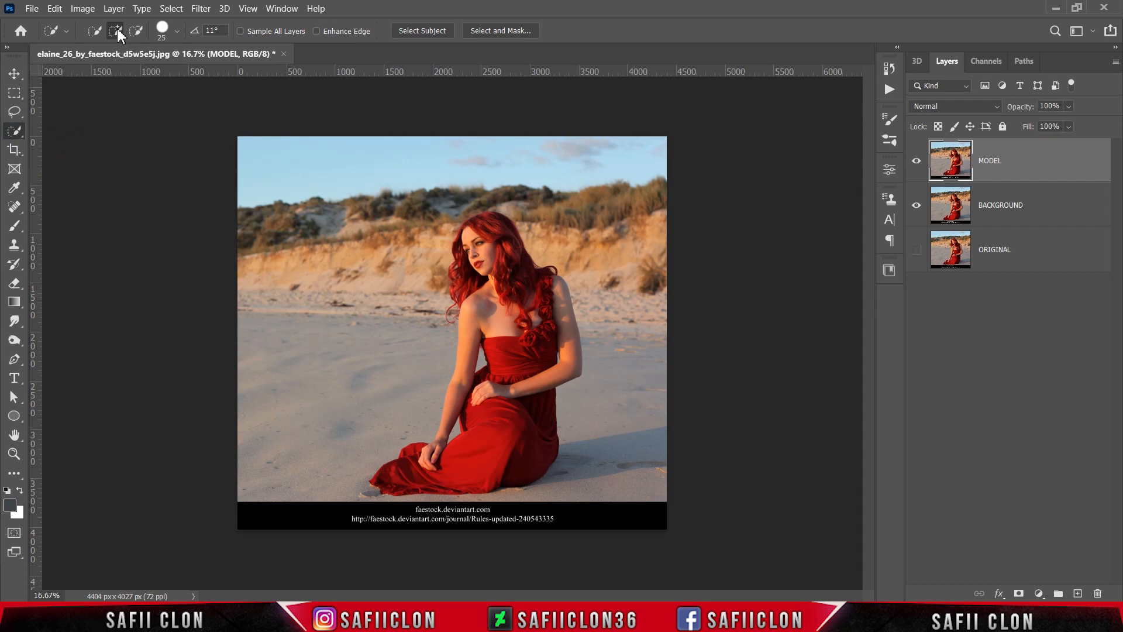
pyautogui.click(177, 32)
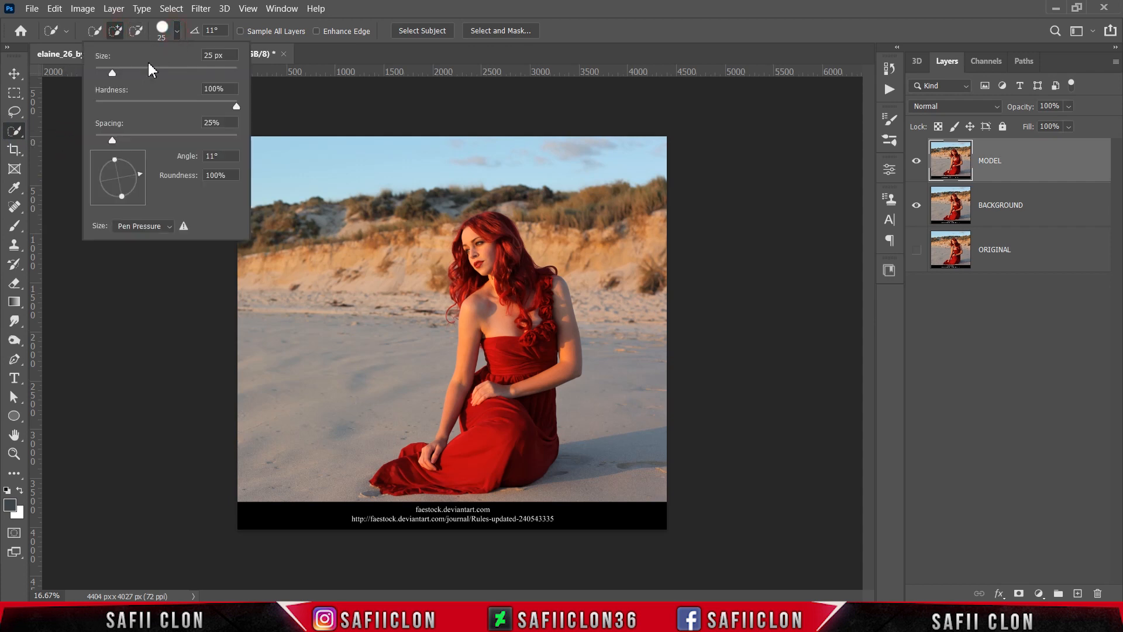
pyautogui.moveTo(113, 74); pyautogui.dragTo(115, 76)
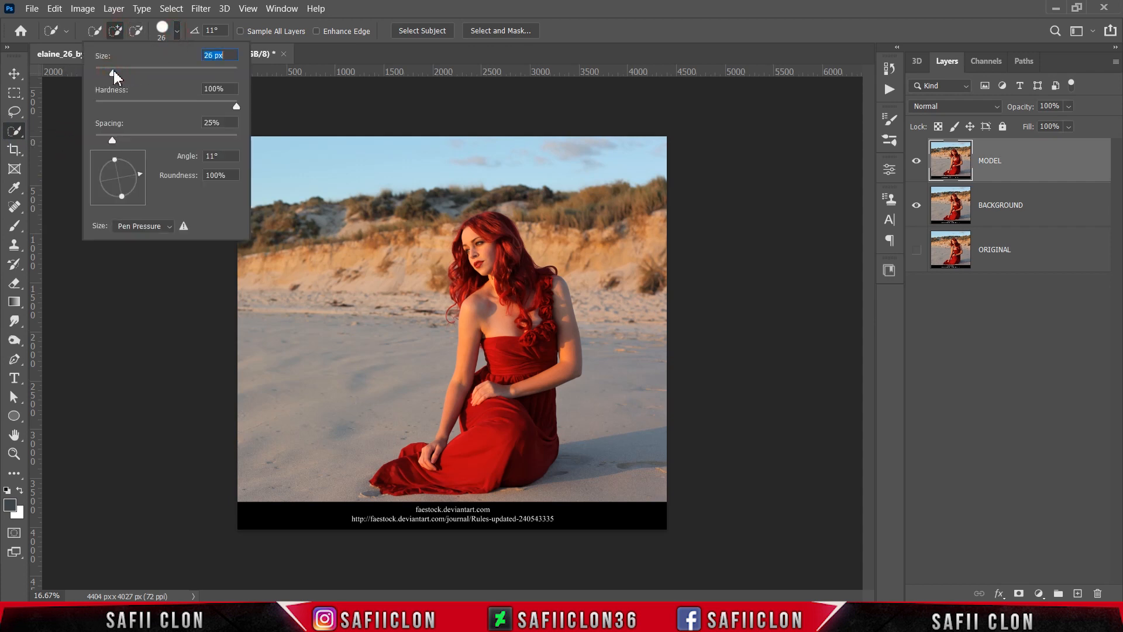
pyautogui.click(176, 34)
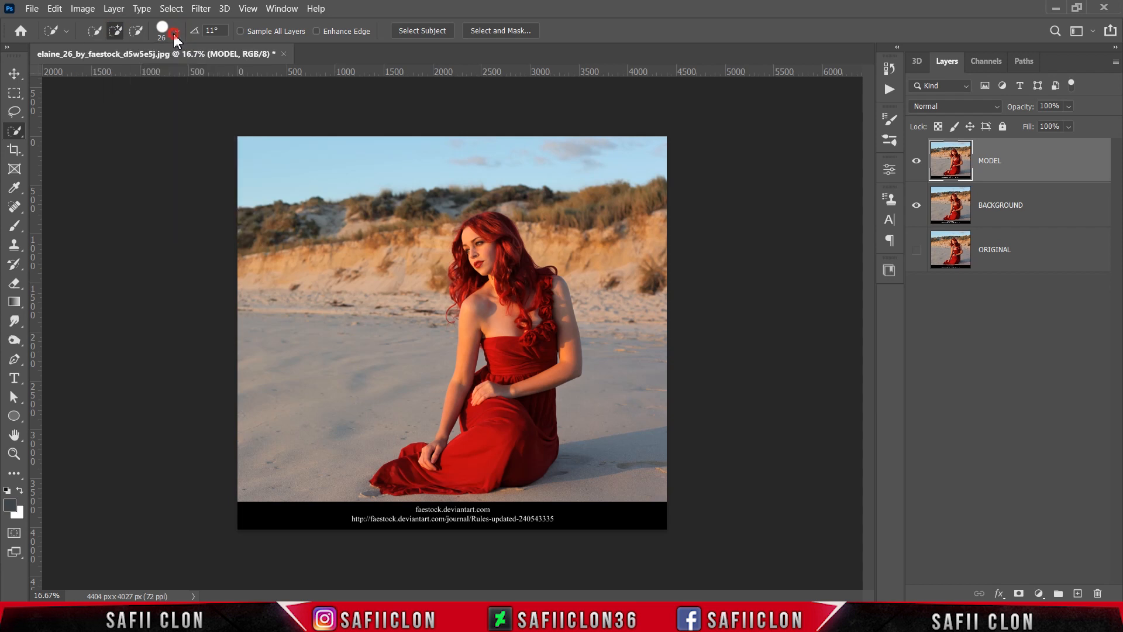
pyautogui.click(434, 30)
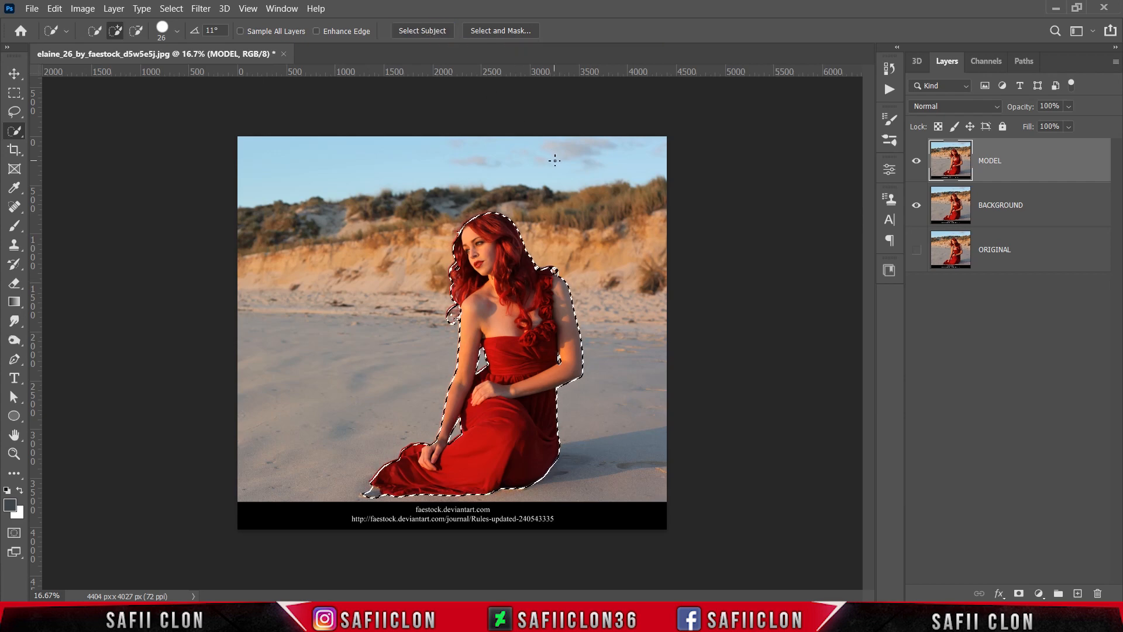
# Step: Subtract the stray patch of sand beside the tip of the dress's hem from the selection
pyautogui.hotkey('ctrl', '+')
pyautogui.scroll(-1, 579, 265)
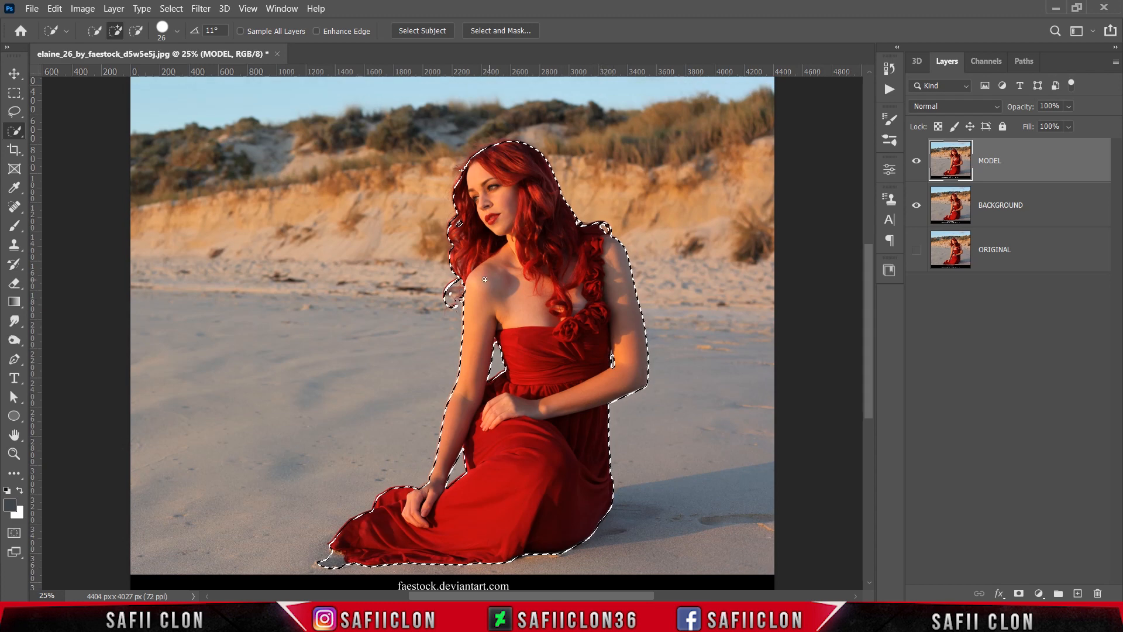
pyautogui.click(136, 30)
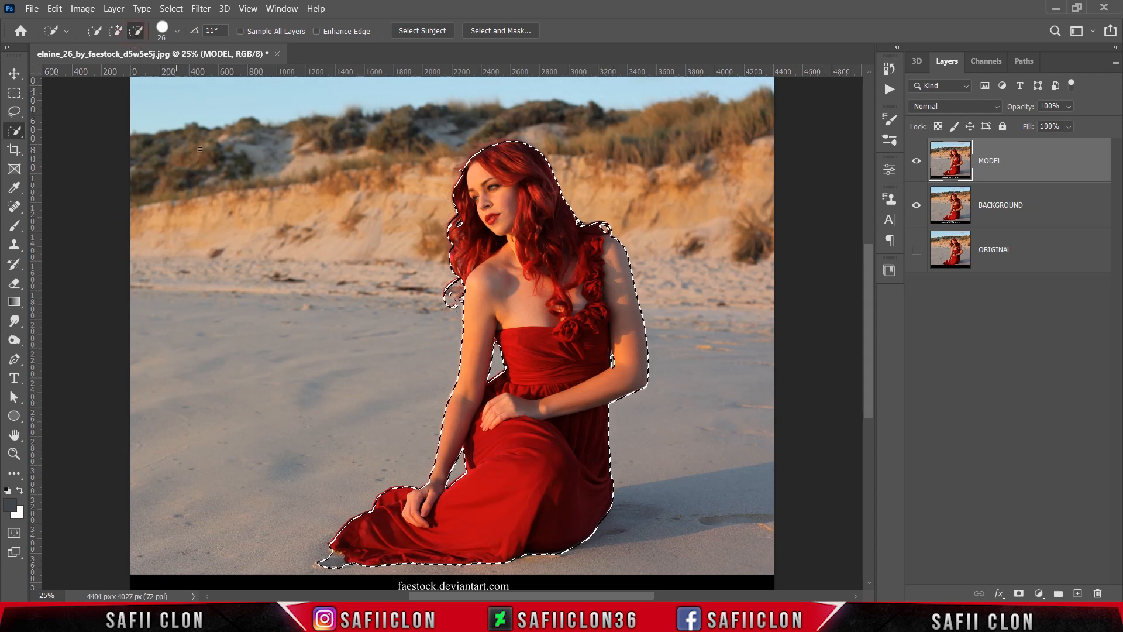
pyautogui.scroll(-2, 305, 433)
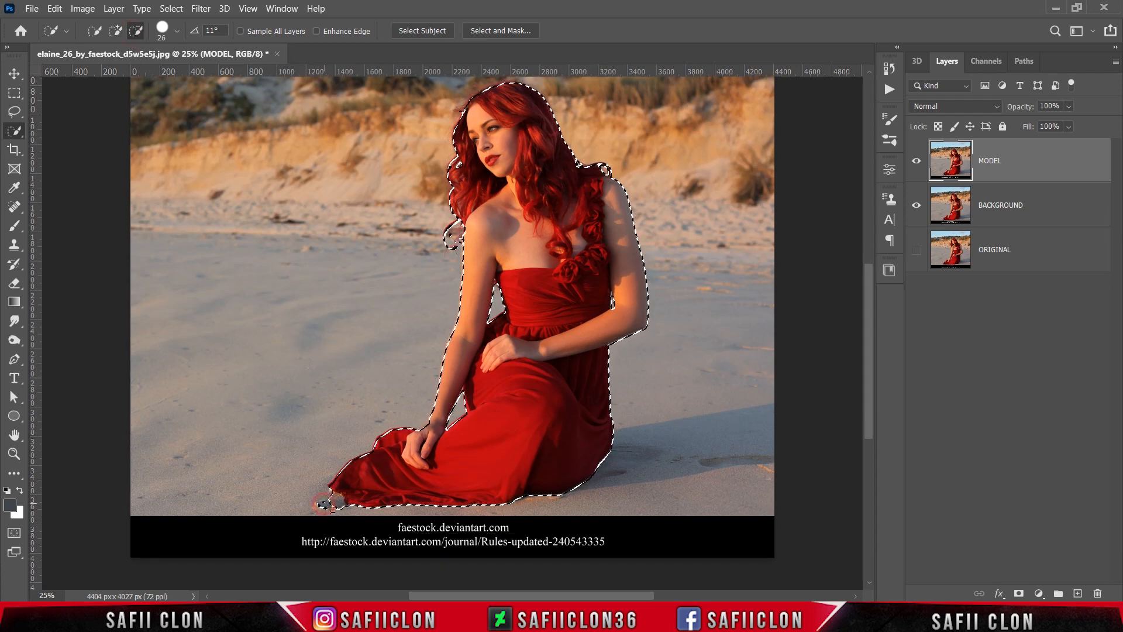
pyautogui.moveTo(326, 509); pyautogui.dragTo(336, 512)
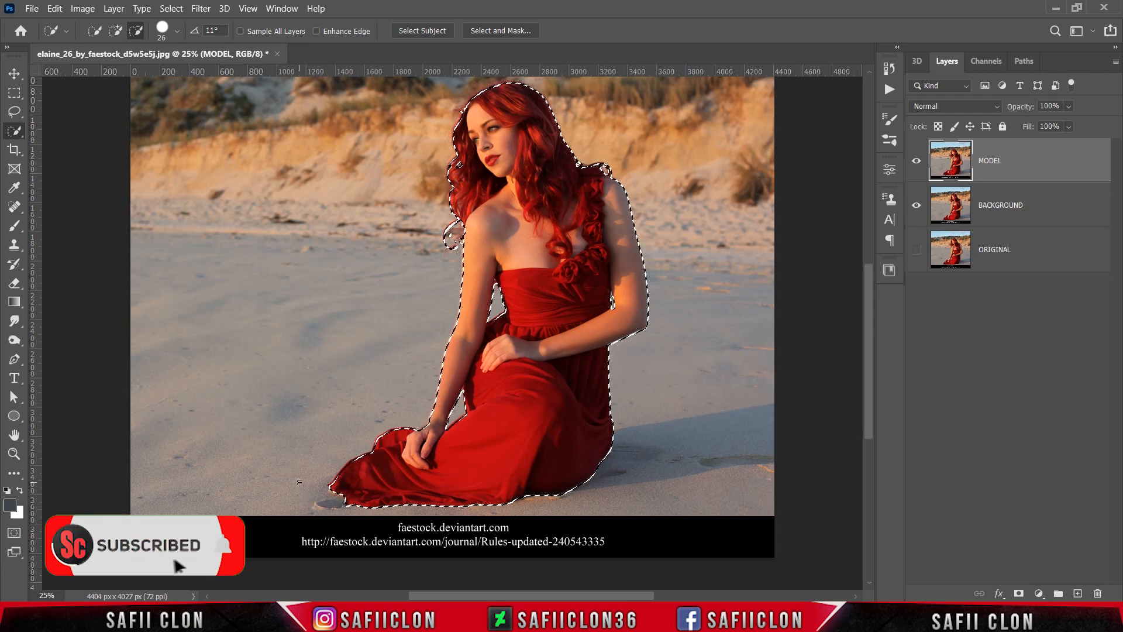
# Step: Mask the MODEL layer with the selection and check the cutout by toggling the BACKGROUND layer's visibility
pyautogui.scroll(1, 301, 398)
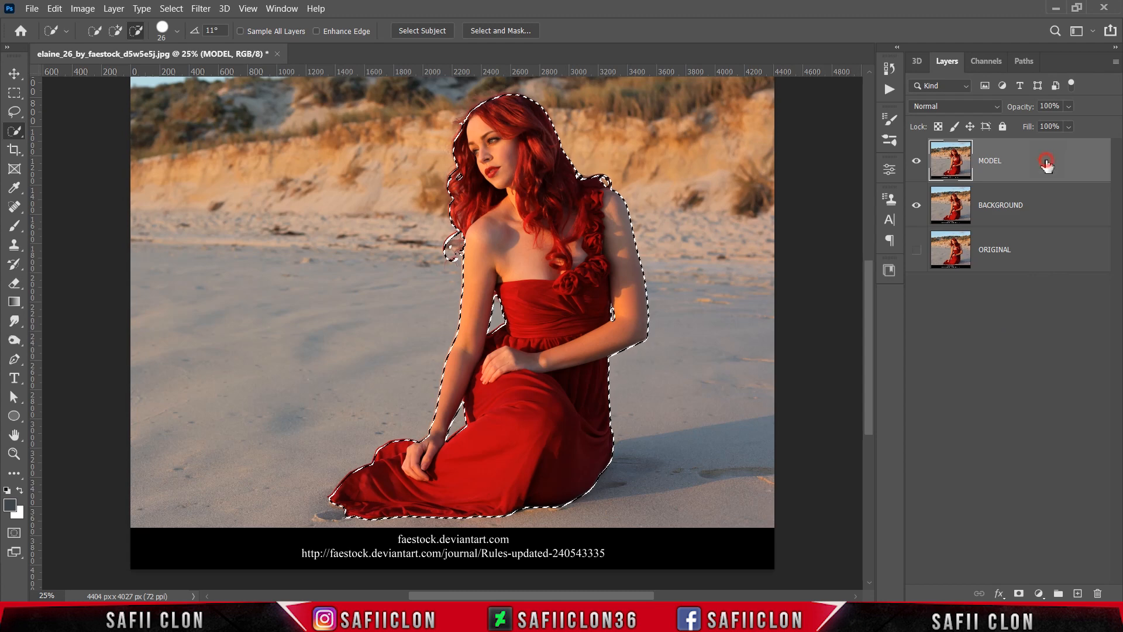
pyautogui.click(1019, 594)
pyautogui.click(917, 206)
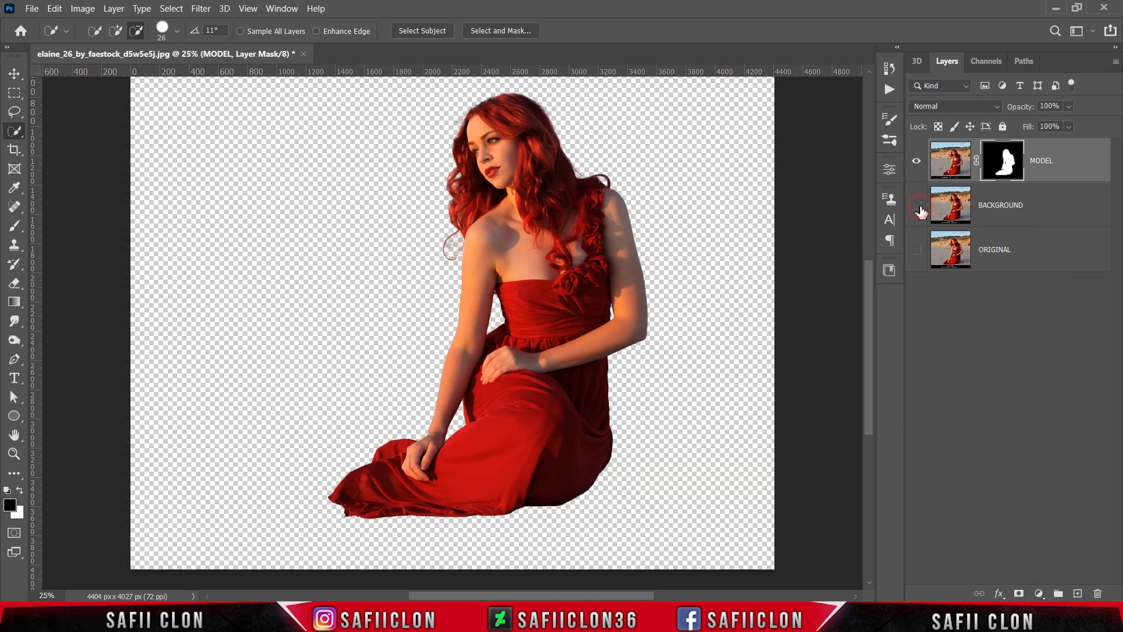
pyautogui.click(918, 207)
pyautogui.click(918, 207)
pyautogui.click(918, 207)
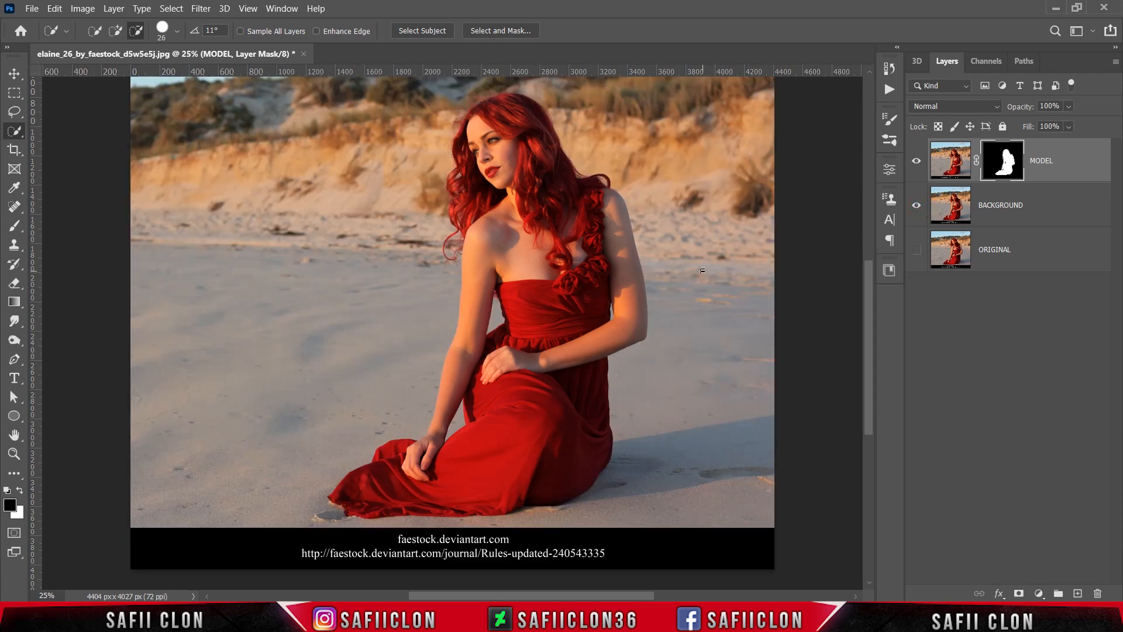
# Step: Load the MODEL layer's mask as a selection and expand it by 10 pixels with the BACKGROUND layer active
pyautogui.hotkey('ctrl', '-')
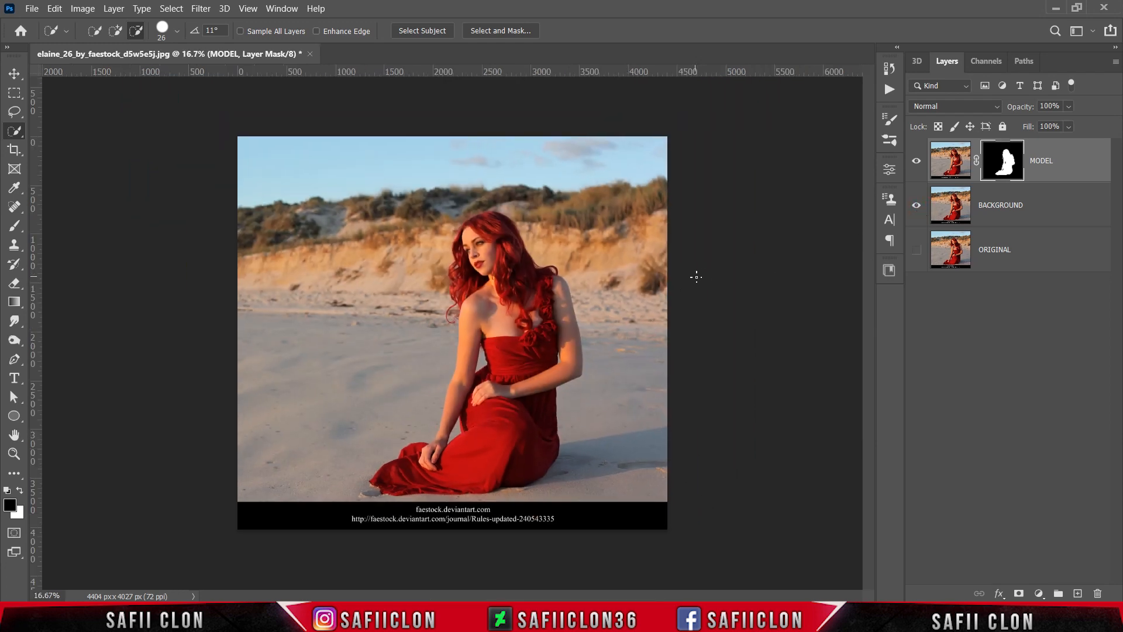
pyautogui.keyDown('ctrl'); pyautogui.click(1005, 161); pyautogui.keyUp('ctrl')
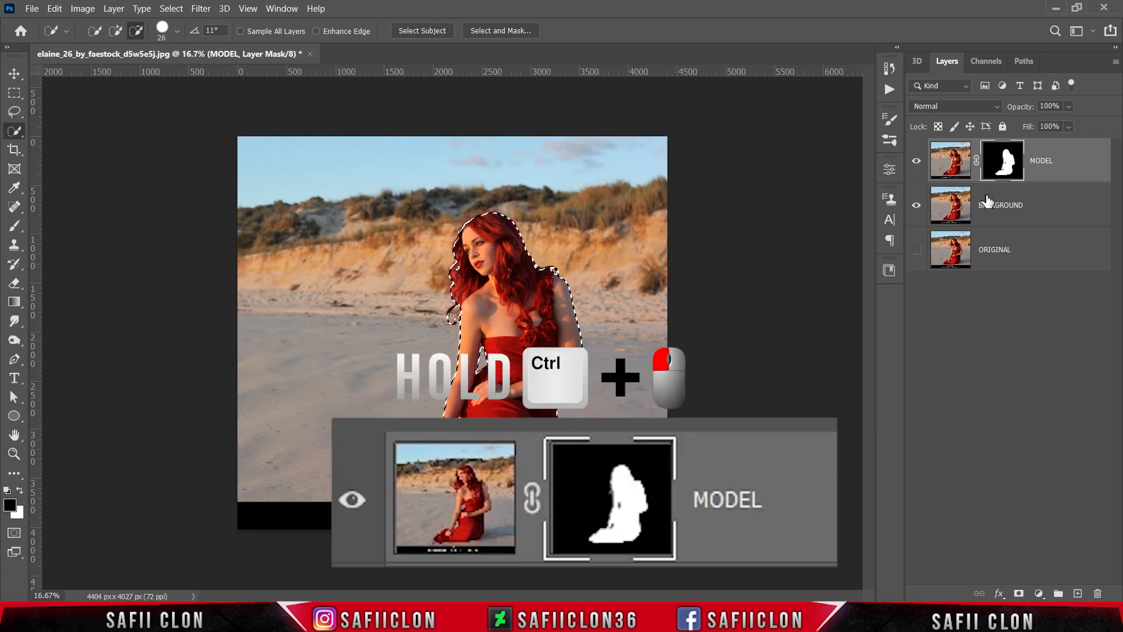
pyautogui.click(1032, 214)
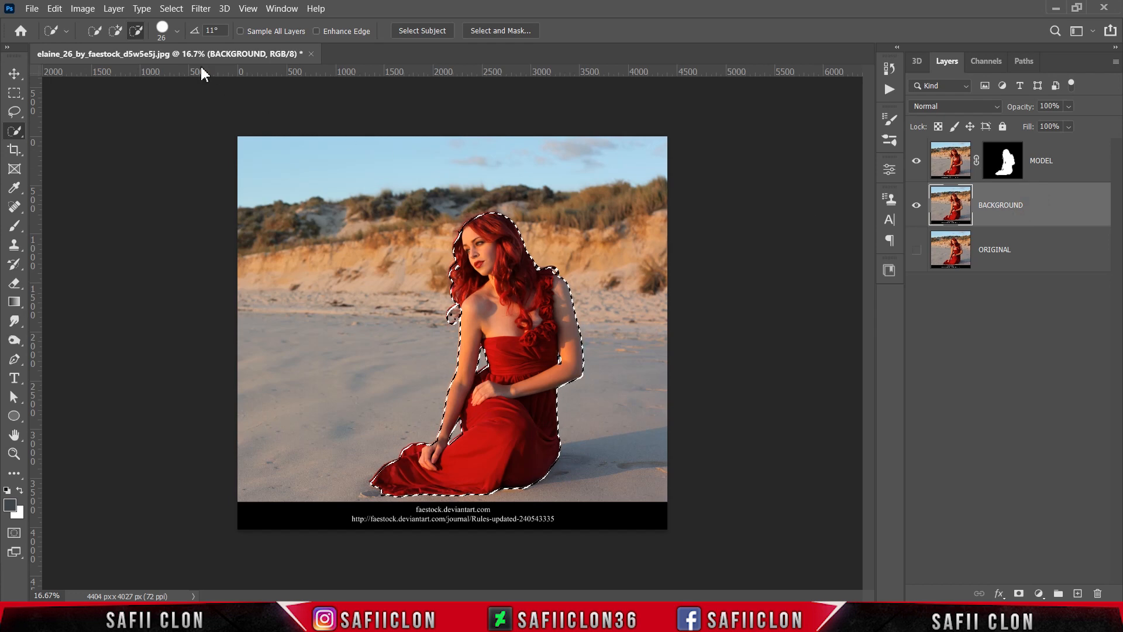
pyautogui.click(171, 8)
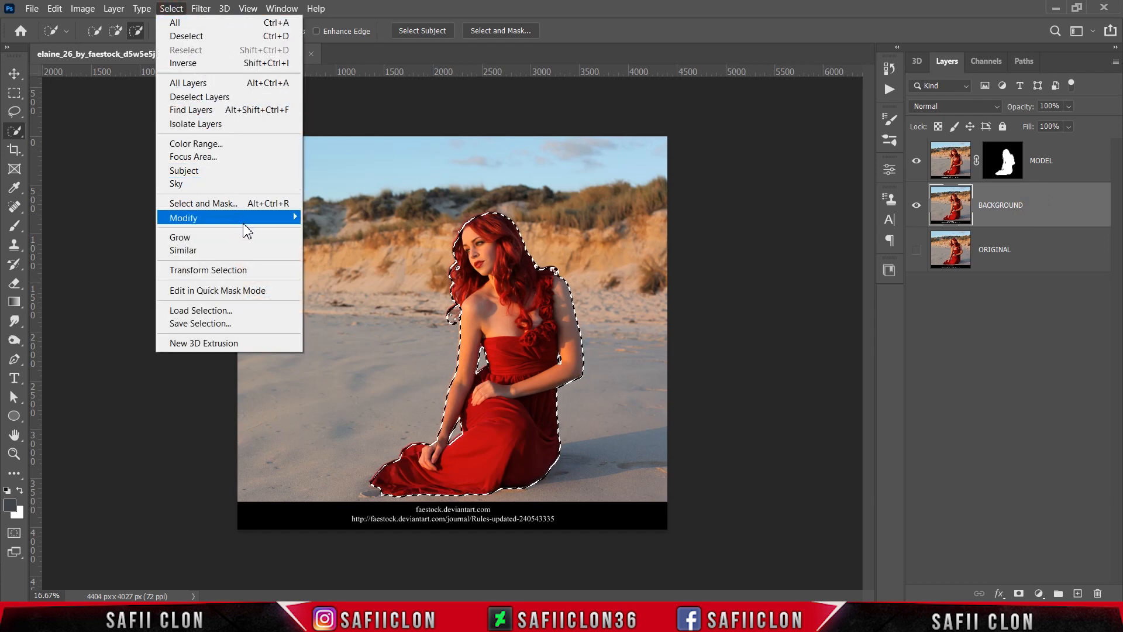
pyautogui.moveTo(248, 221)
pyautogui.click(338, 244)
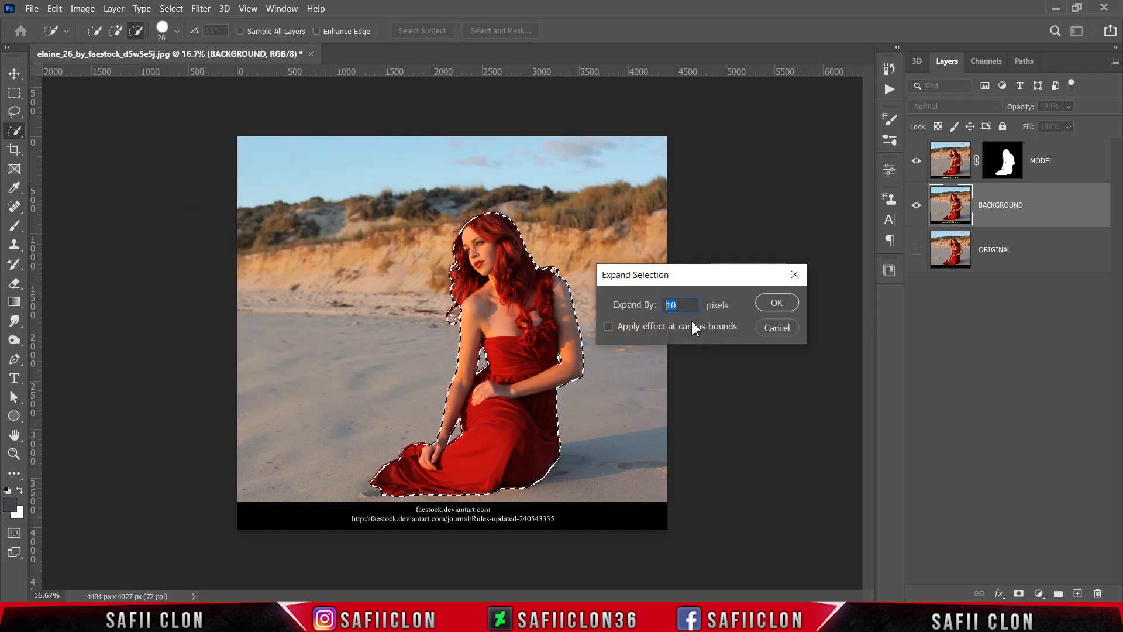
pyautogui.click(777, 302)
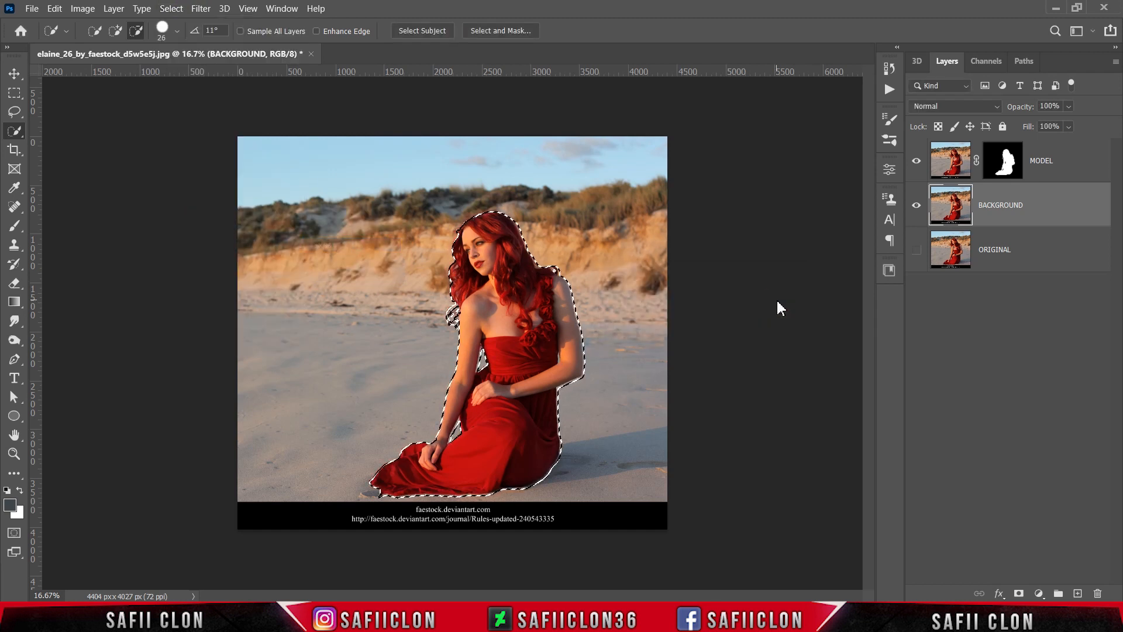
# Step: Fill the selection on the BACKGROUND layer with Content-Aware at 100% opacity, and check it by toggling the MODEL layer's visibility
pyautogui.click(55, 8)
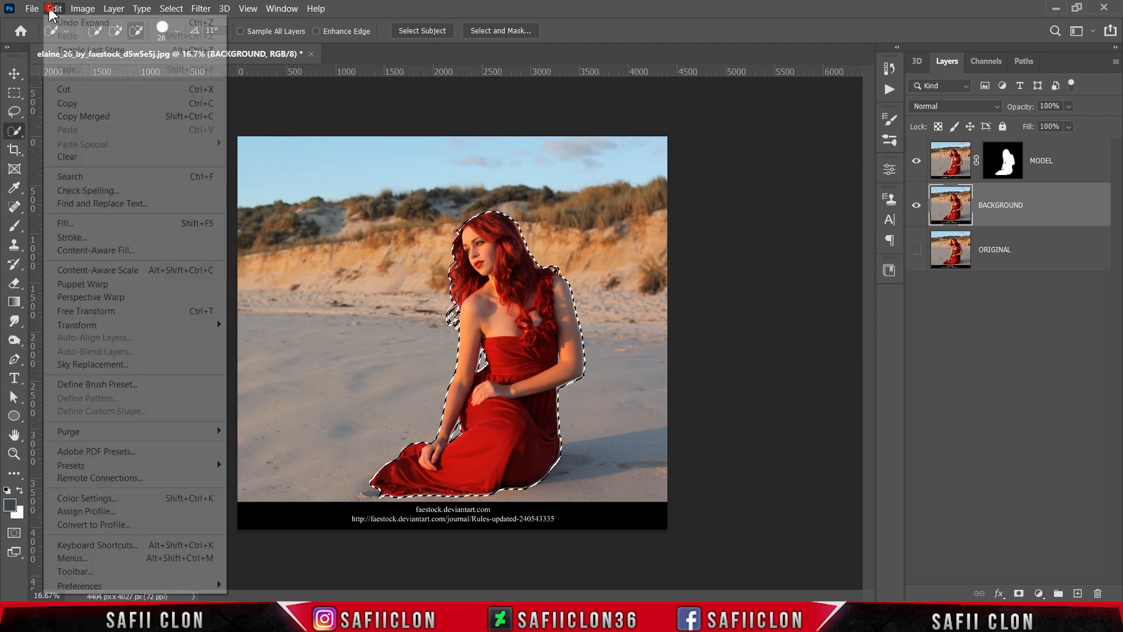
pyautogui.click(136, 224)
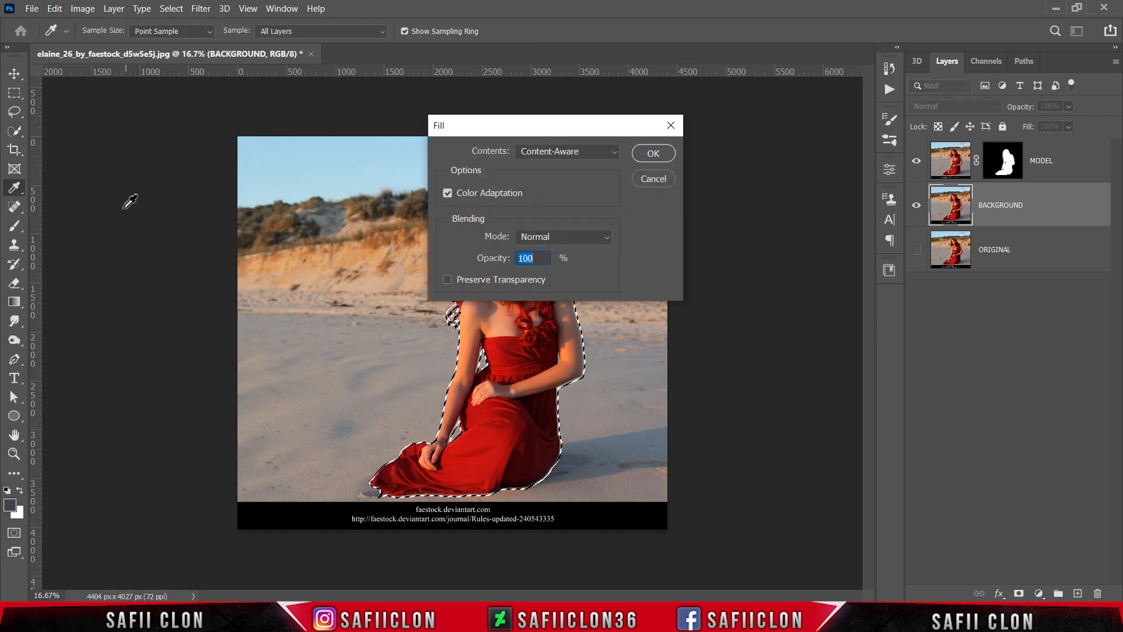
pyautogui.click(571, 153)
pyautogui.click(549, 218)
pyautogui.click(651, 153)
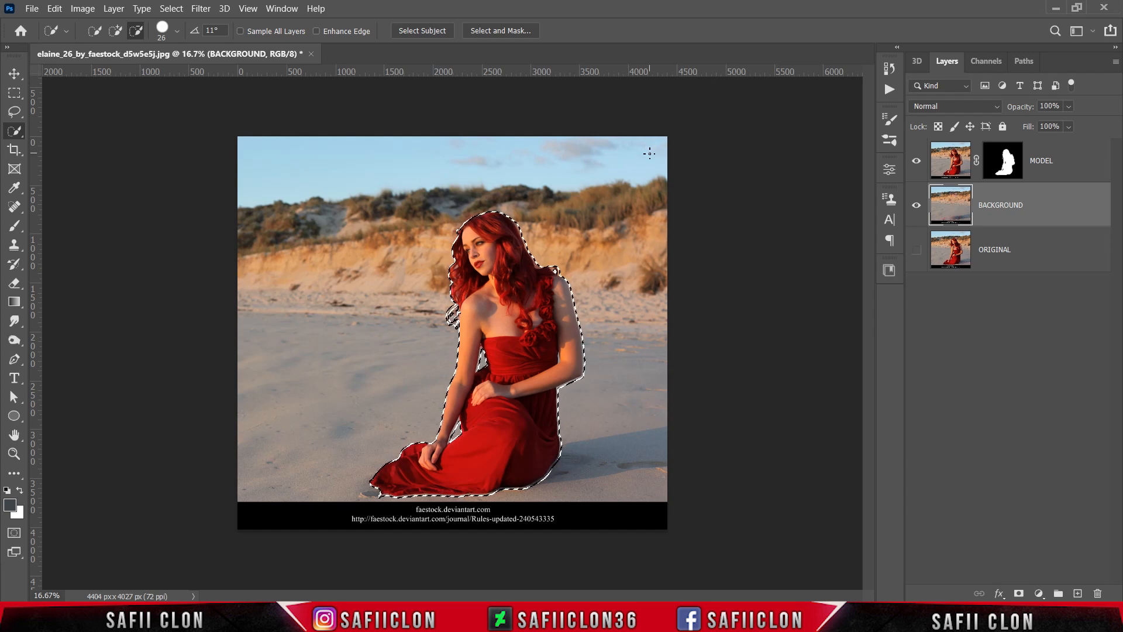
pyautogui.click(916, 162)
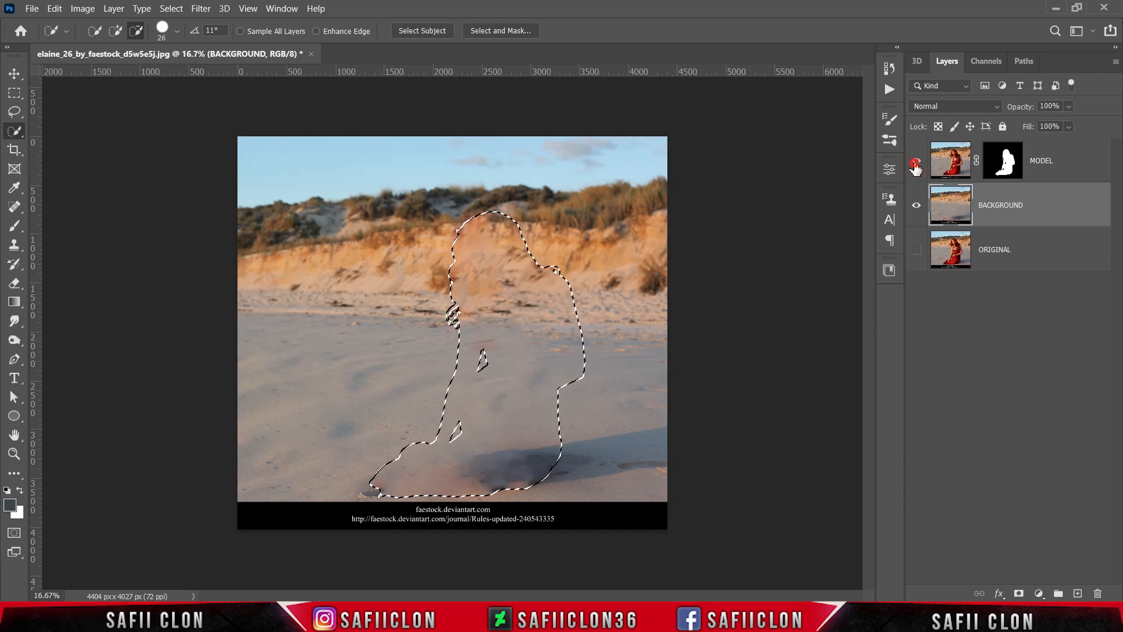
pyautogui.click(916, 162)
pyautogui.click(916, 162)
pyautogui.click(917, 162)
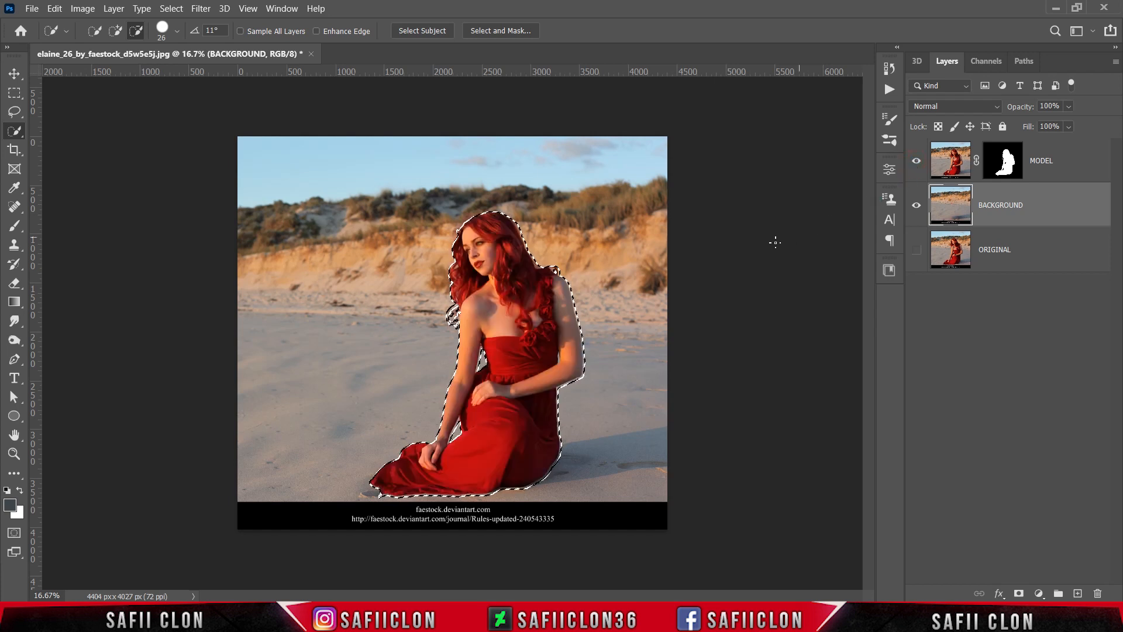
# Step: Clear the selection and extend the crop frame beyond both sides of the photo to about 5735 px wide
pyautogui.hotkey('ctrl', 'd')
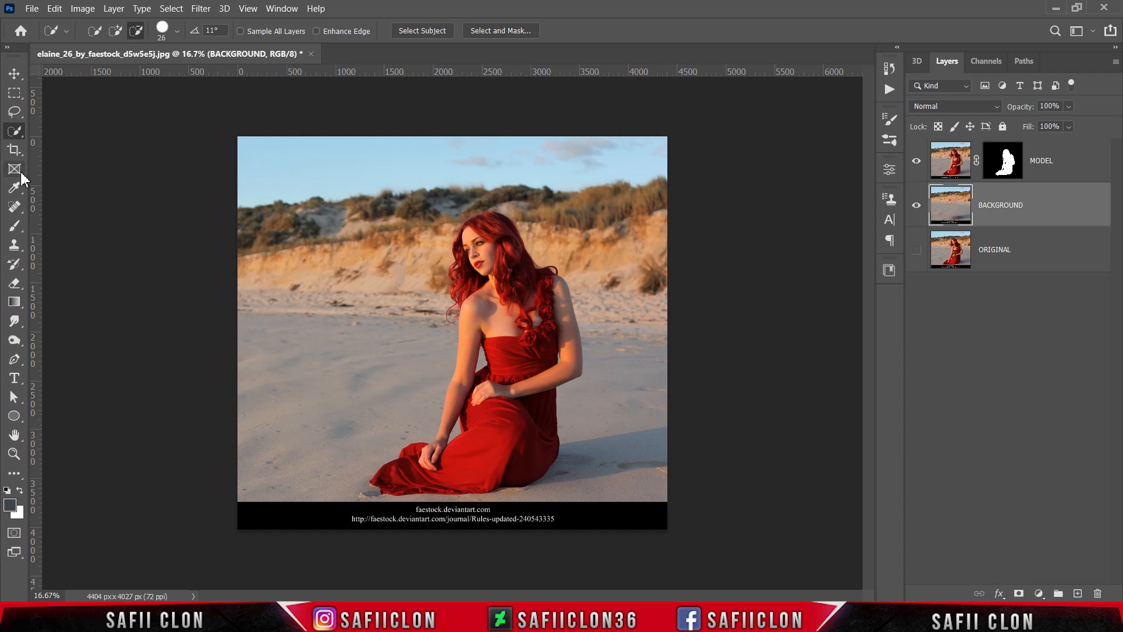
pyautogui.moveTo(17, 152); pyautogui.dragTo(57, 155)
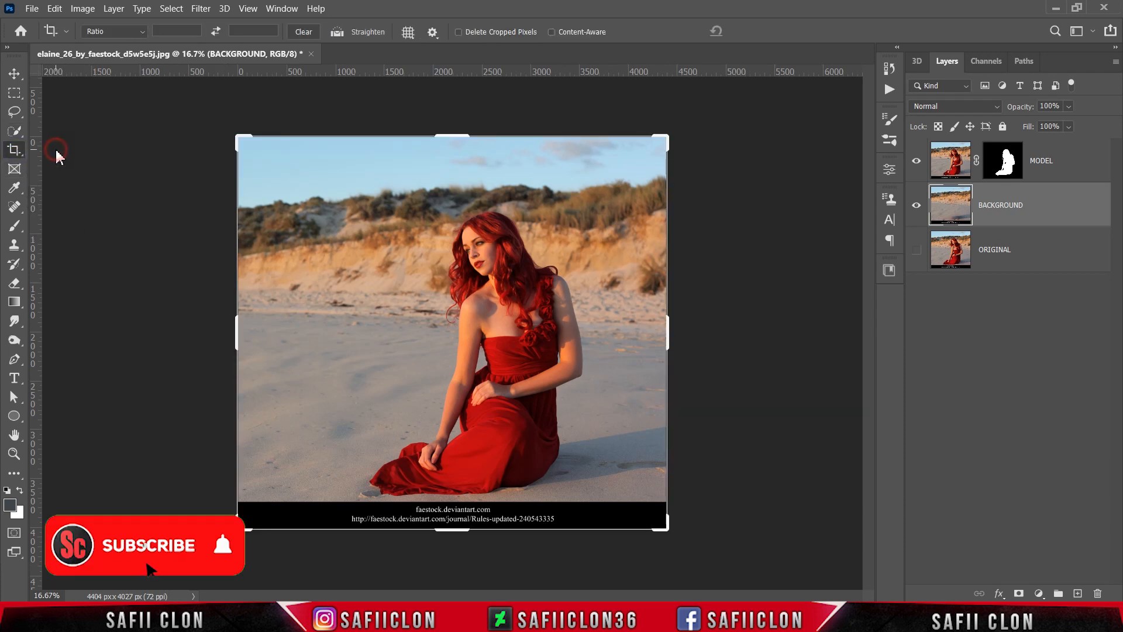
pyautogui.moveTo(237, 331); pyautogui.dragTo(202, 338)
pyautogui.moveTo(700, 334); pyautogui.dragTo(733, 334)
pyautogui.moveTo(175, 328); pyautogui.dragTo(171, 319)
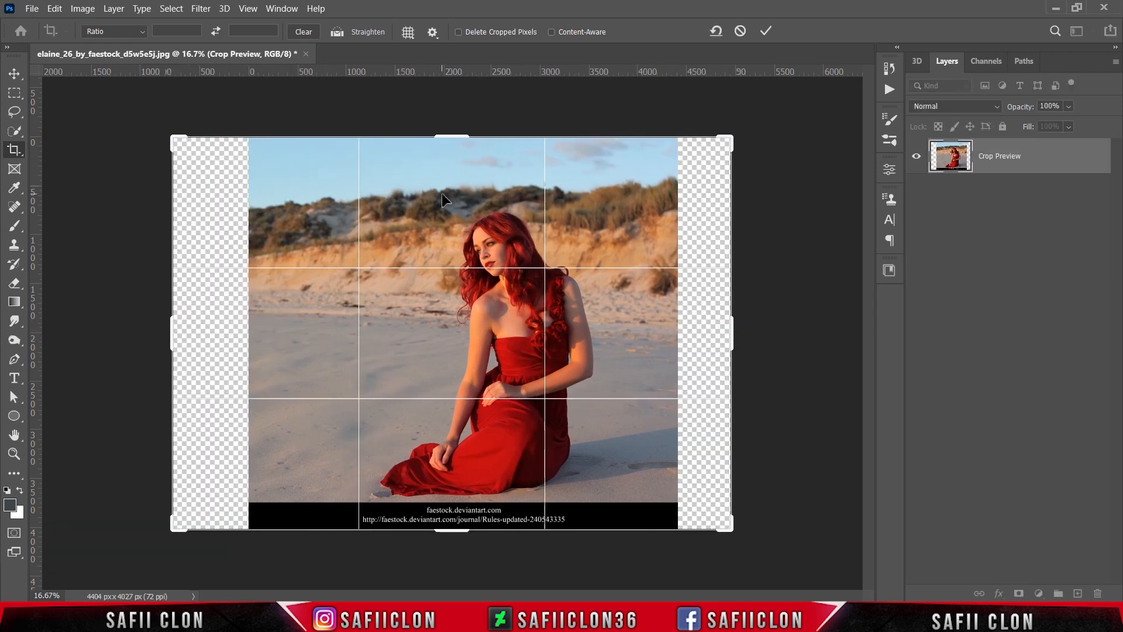
# Step: Extend the crop above the sky, trim off the black credit strip below the sand, and apply it at about 5735 x 3931 px
pyautogui.moveTo(452, 137); pyautogui.dragTo(459, 125)
pyautogui.moveTo(454, 537); pyautogui.dragTo(454, 523)
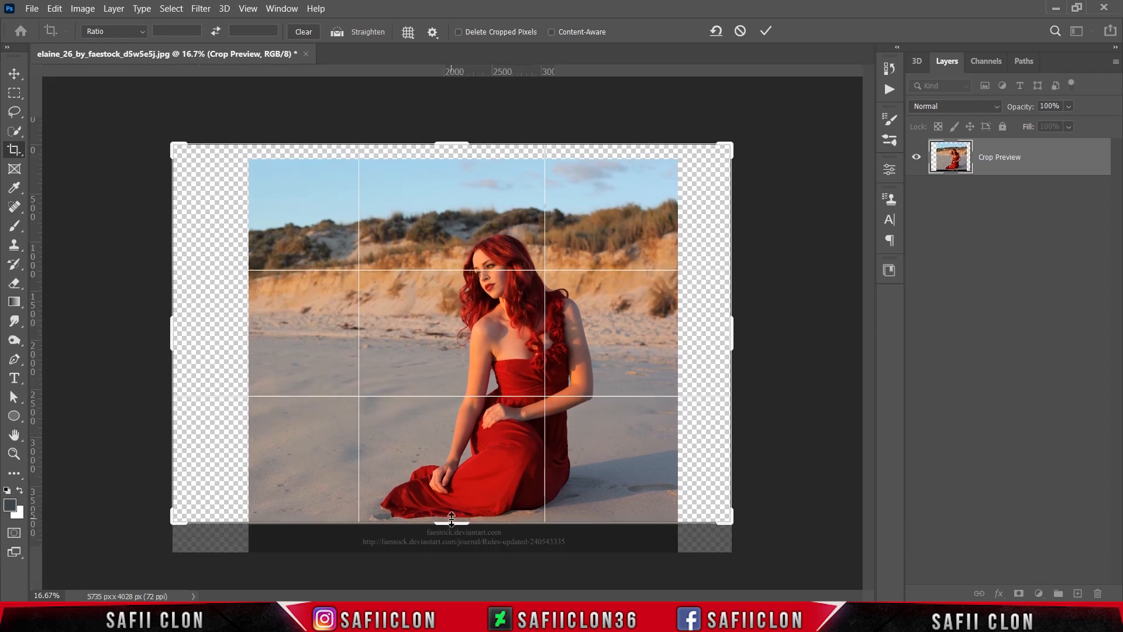
pyautogui.moveTo(460, 145); pyautogui.dragTo(458, 138)
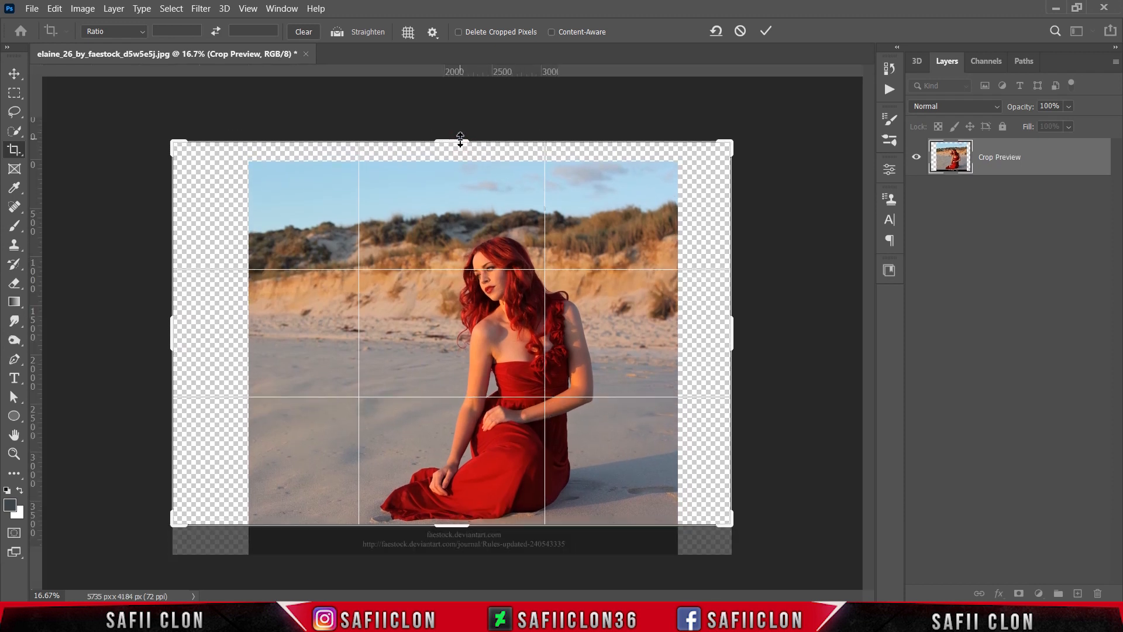
pyautogui.click(771, 32)
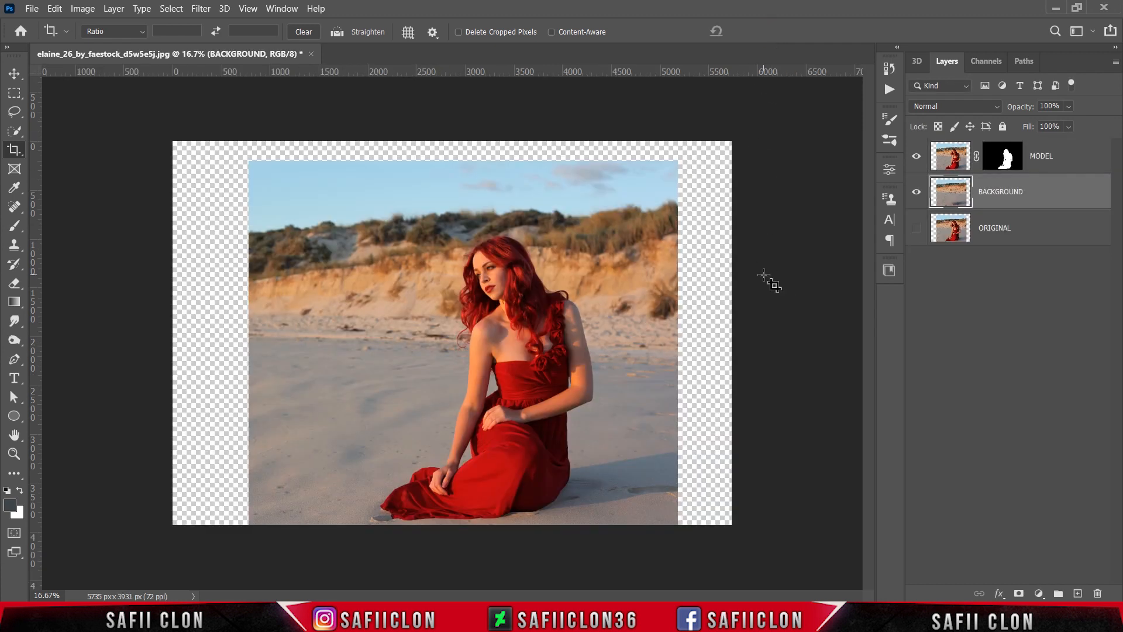
# Step: Add a Solid Color fill layer in orange f3934c directly above the ORIGINAL layer
pyautogui.click(1021, 237)
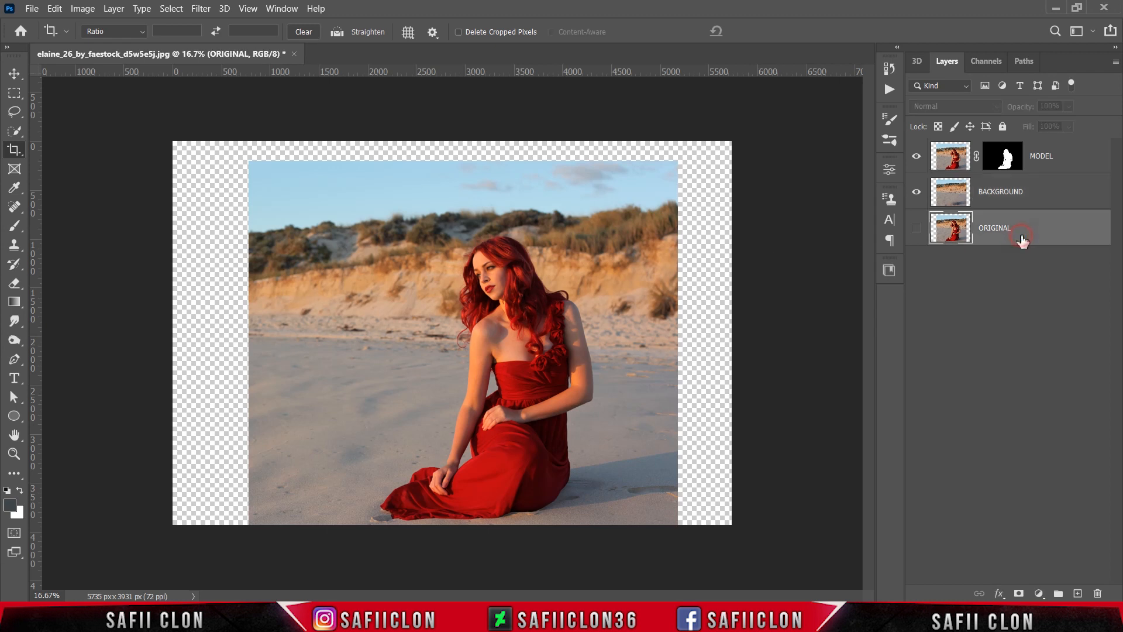
pyautogui.click(1039, 594)
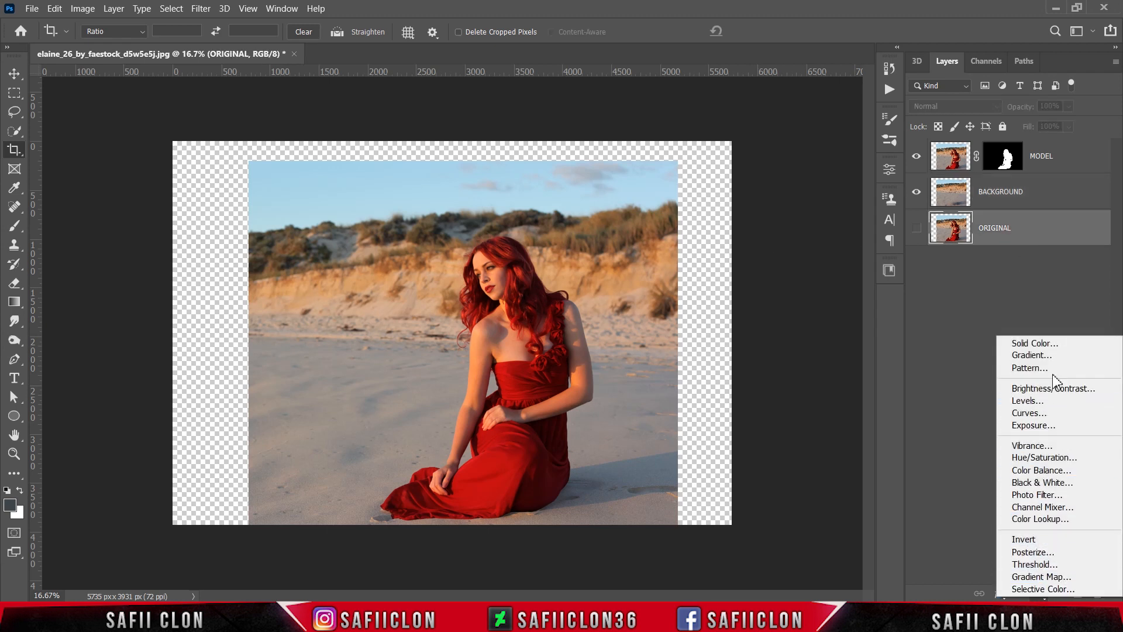
pyautogui.click(1050, 345)
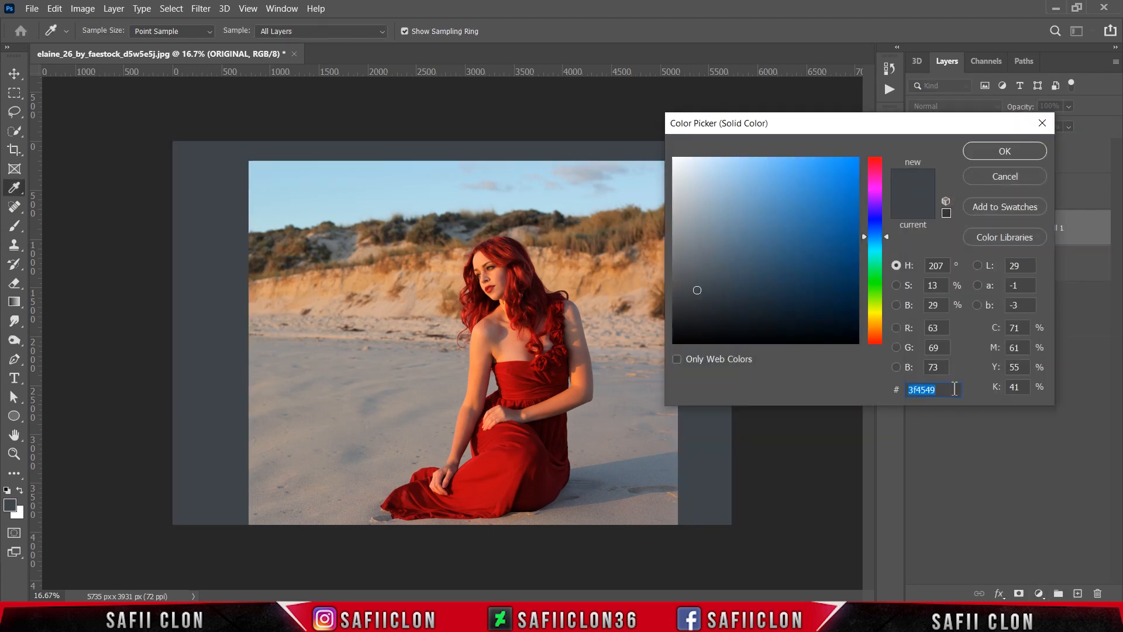
pyautogui.moveTo(955, 389); pyautogui.dragTo(922, 391)
pyautogui.write('f3')
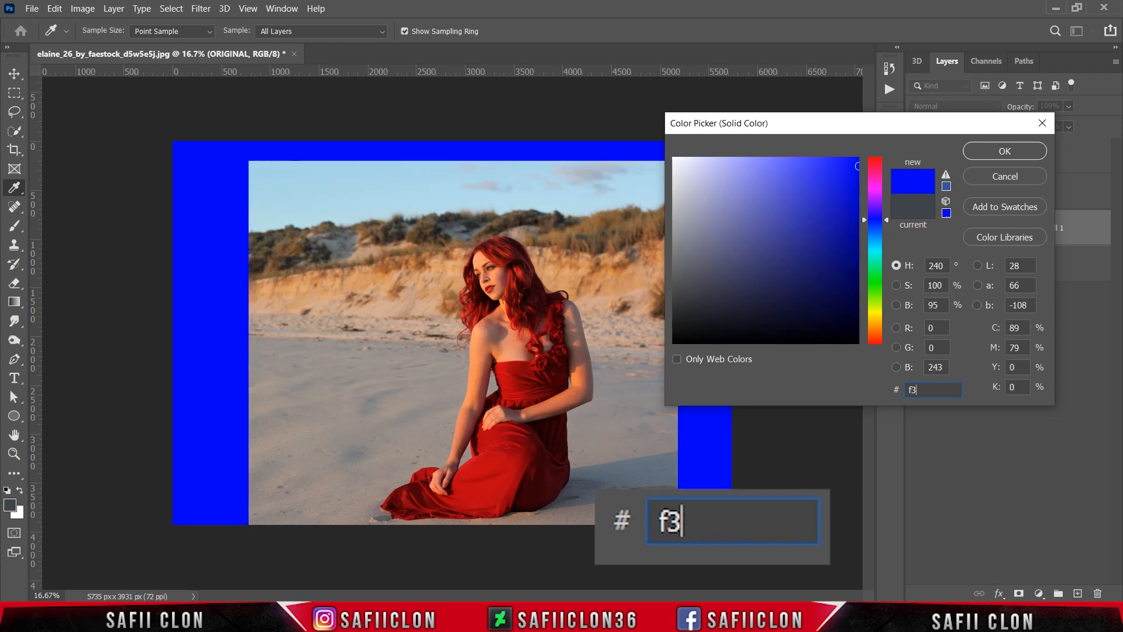
pyautogui.write('934c')
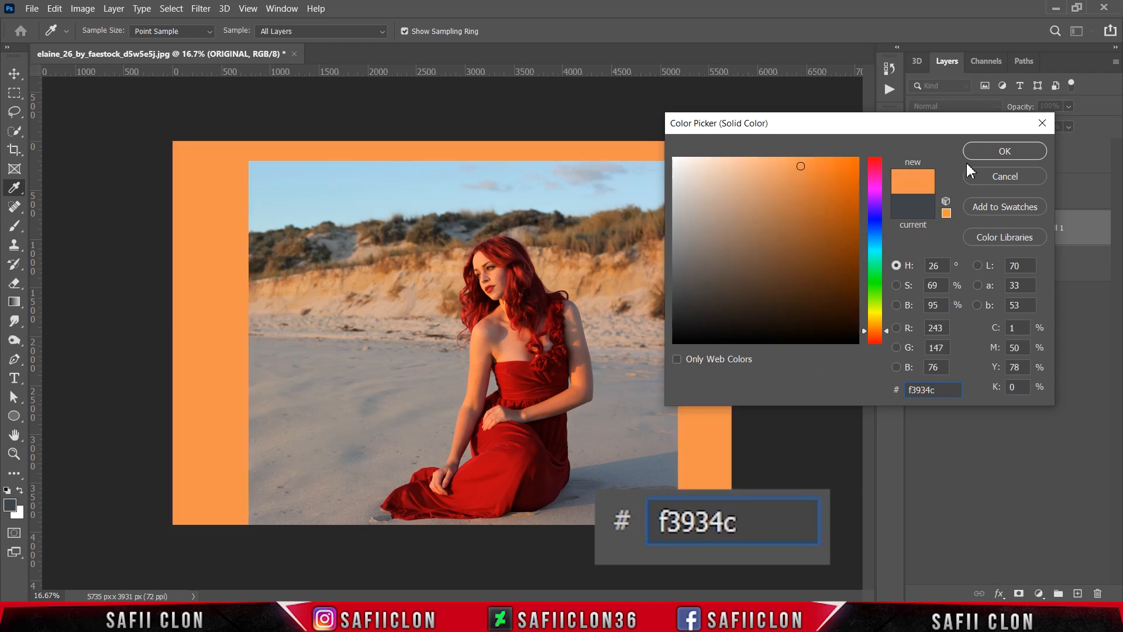
pyautogui.click(1005, 152)
pyautogui.press('c')
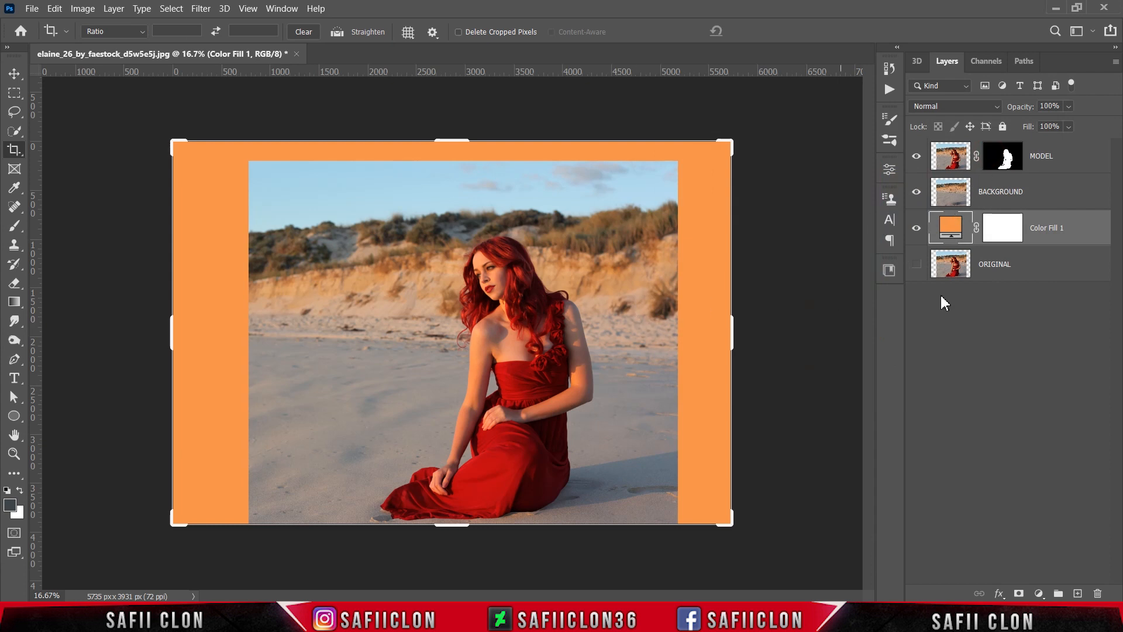
# Step: Stretch the left part of the BACKGROUND layer outward to about 135% width to cover the canvas's left edge, then deselect
pyautogui.click(1034, 200)
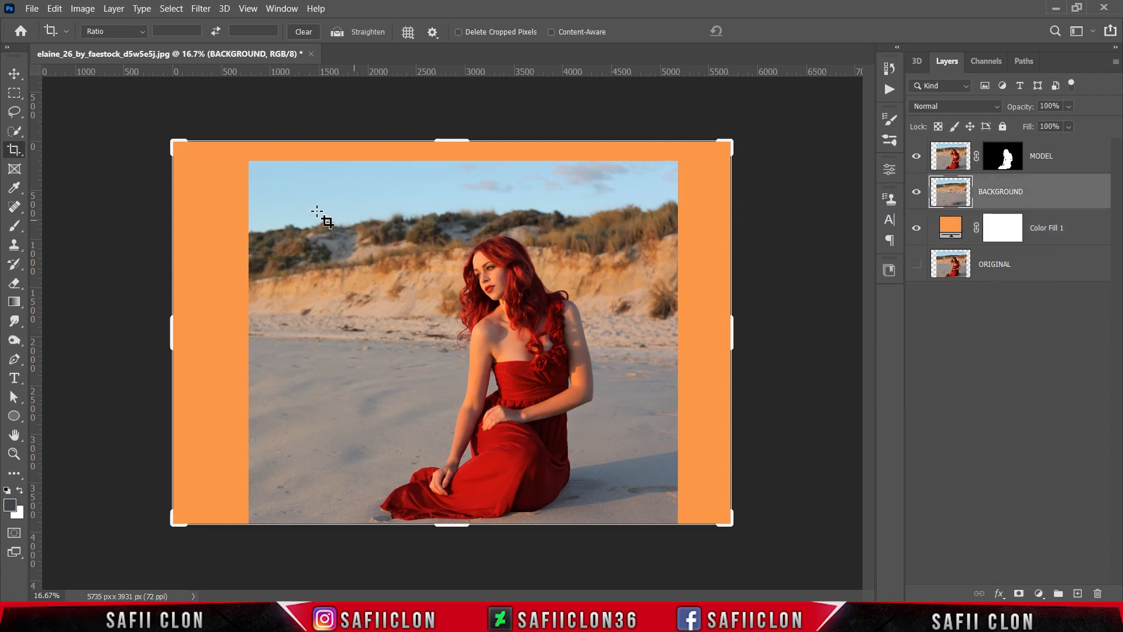
pyautogui.click(14, 92)
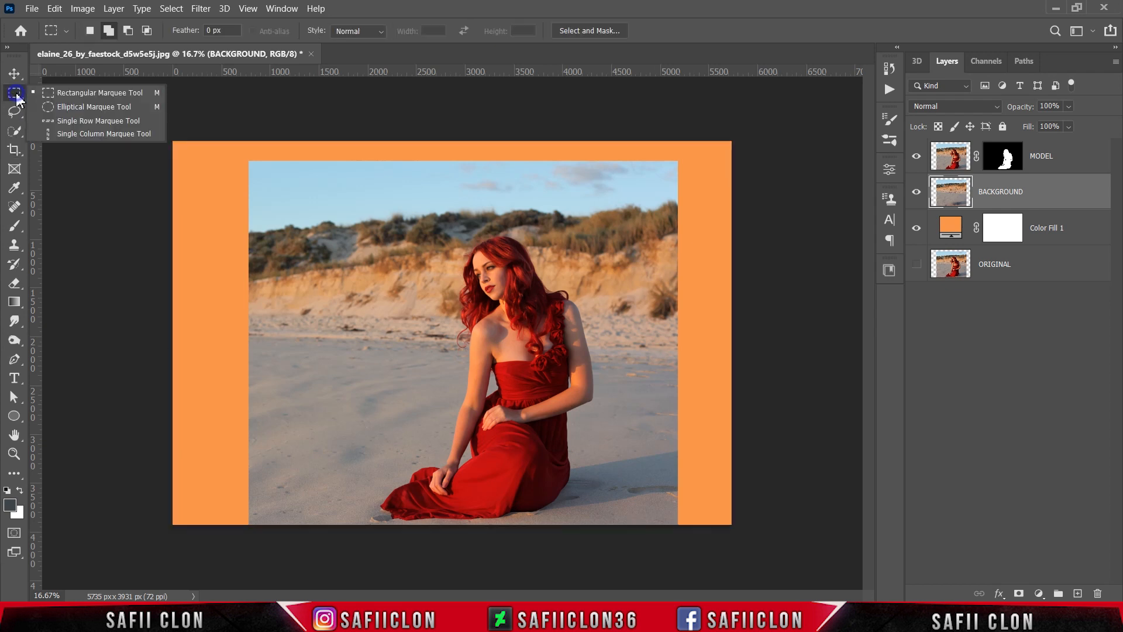
pyautogui.click(70, 93)
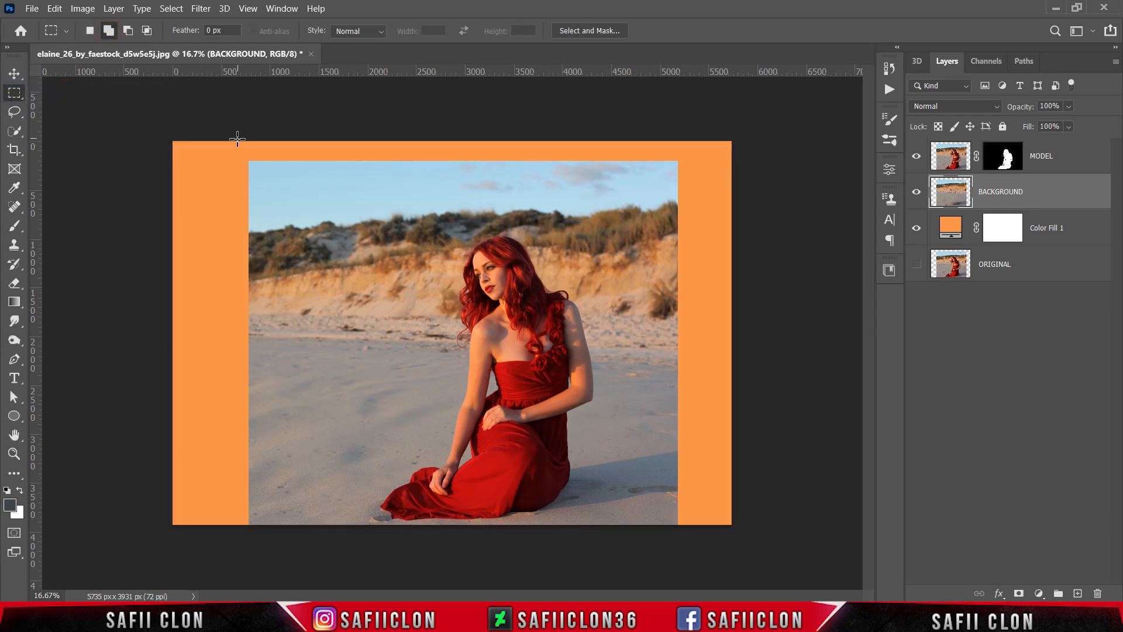
pyautogui.moveTo(236, 140); pyautogui.dragTo(469, 547)
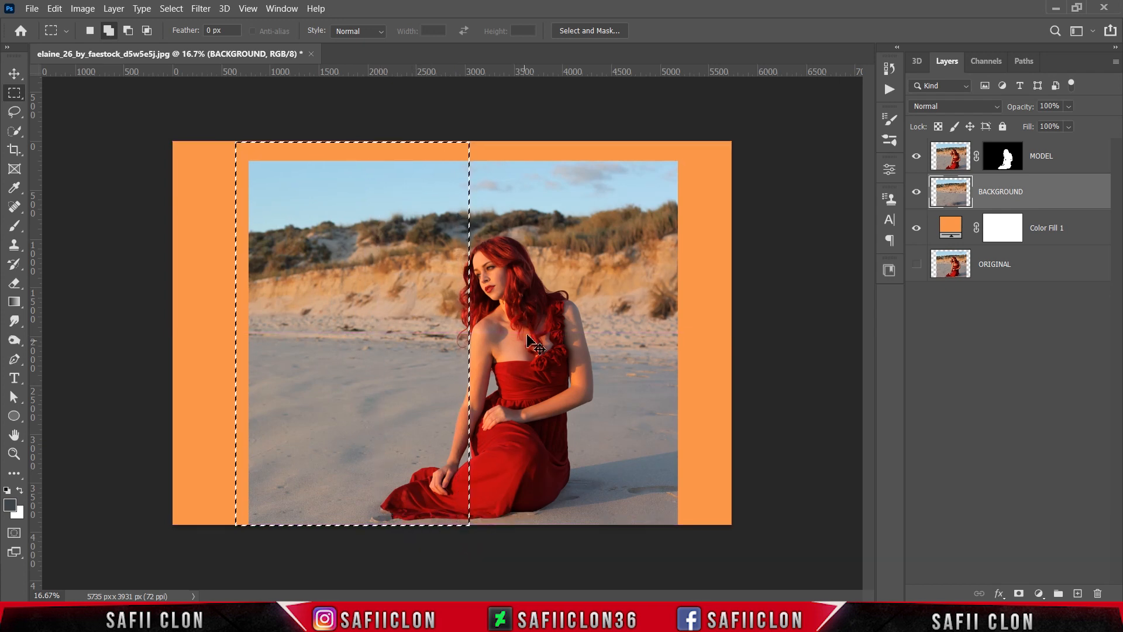
pyautogui.hotkey('ctrl', 't')
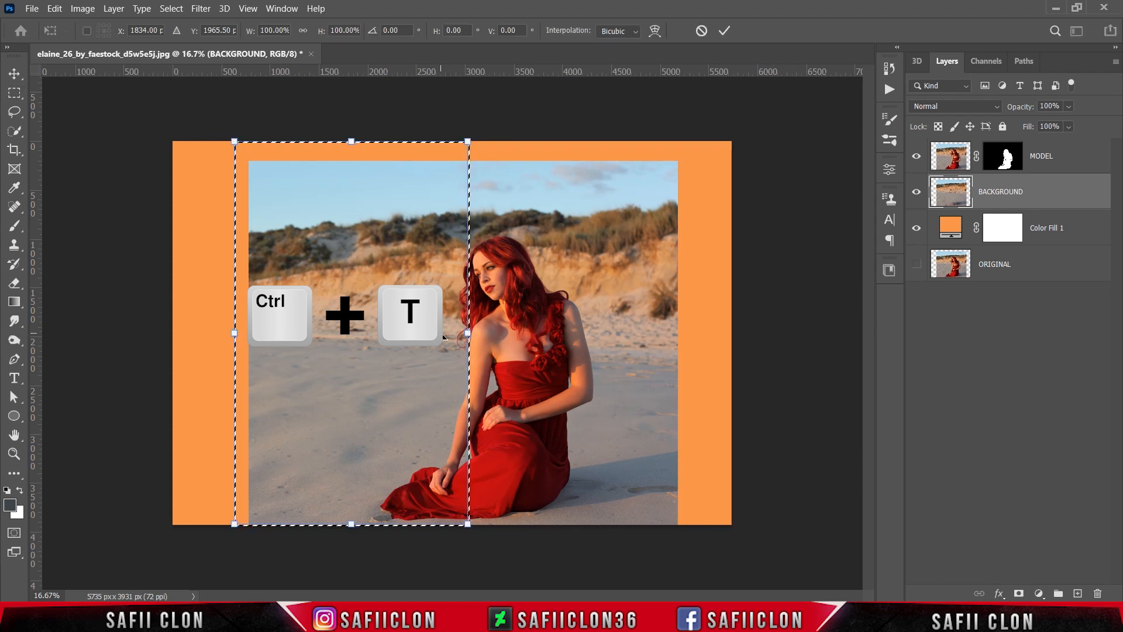
pyautogui.moveTo(234, 328); pyautogui.dragTo(154, 326)
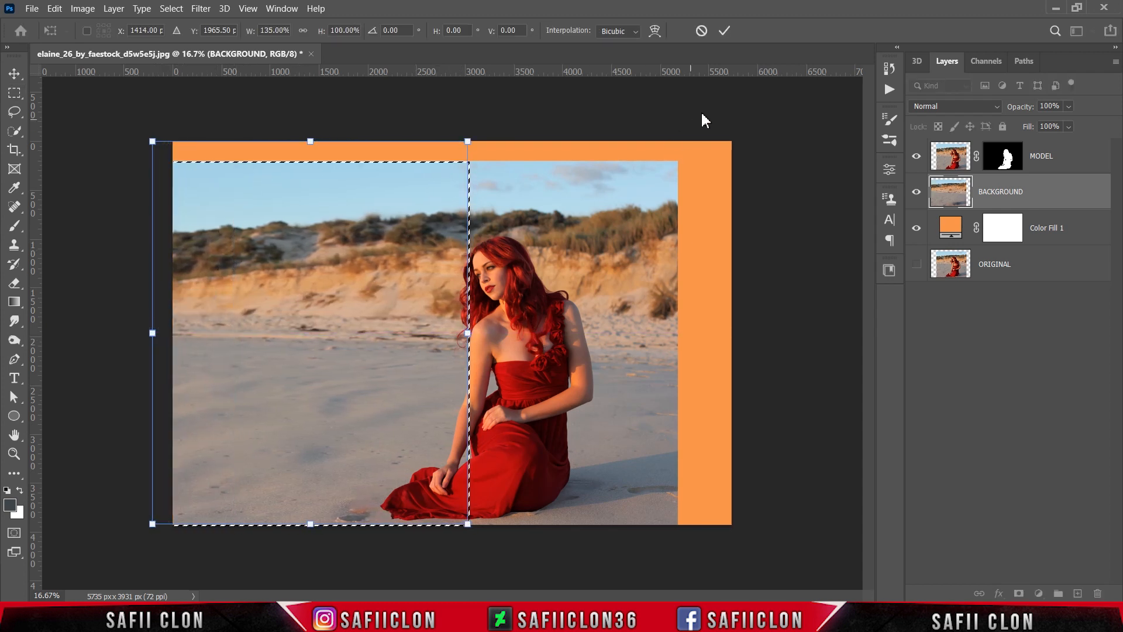
pyautogui.click(725, 31)
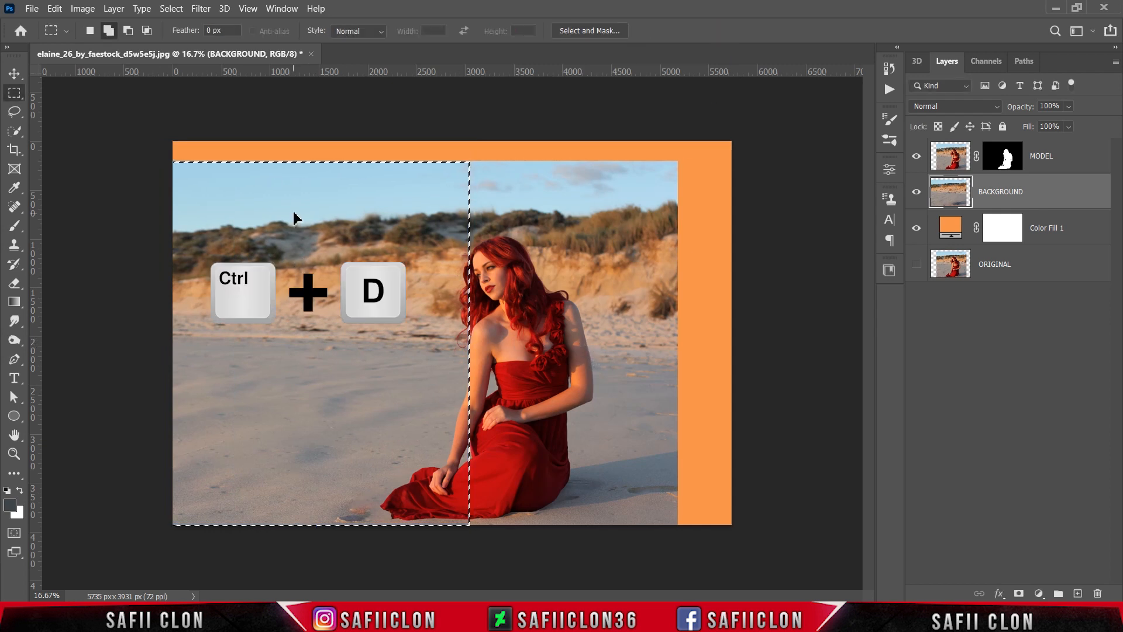
pyautogui.hotkey('ctrl', 'd')
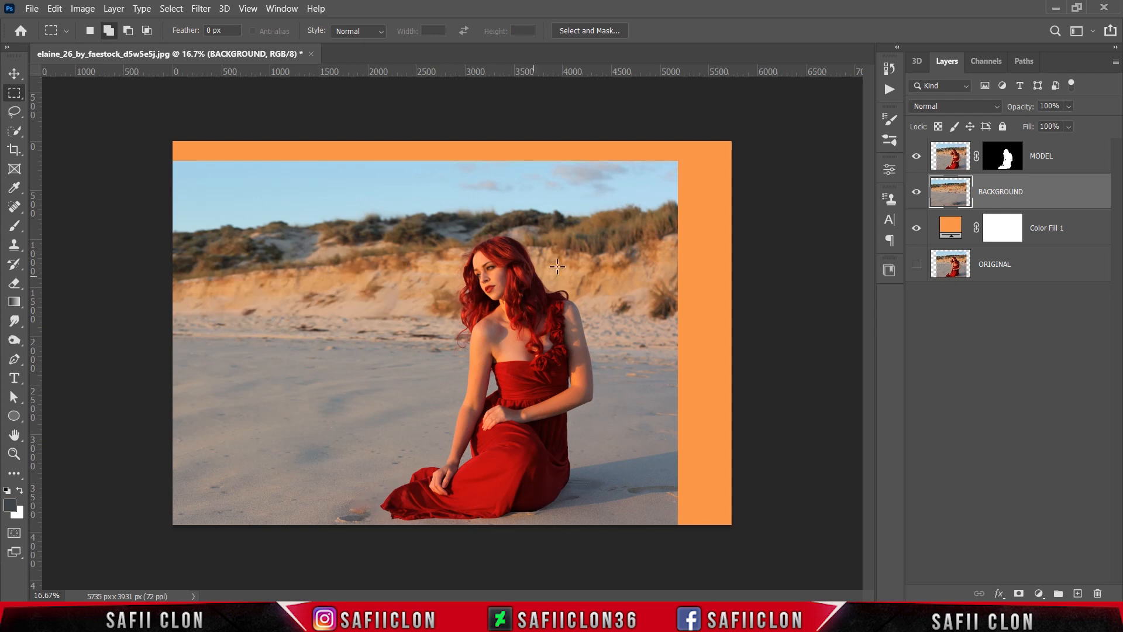
# Step: Stretch the strip of BACKGROUND right of the woman to about 153% width to cover the canvas's right edge, then deselect
pyautogui.moveTo(704, 144); pyautogui.dragTo(573, 556)
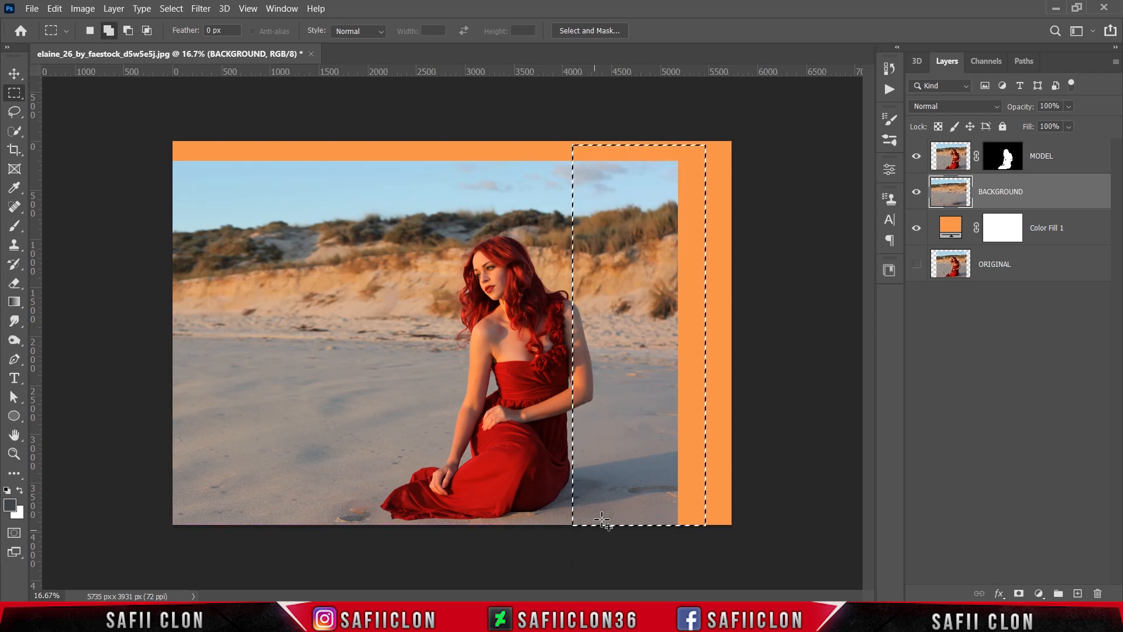
pyautogui.hotkey('ctrl', 't')
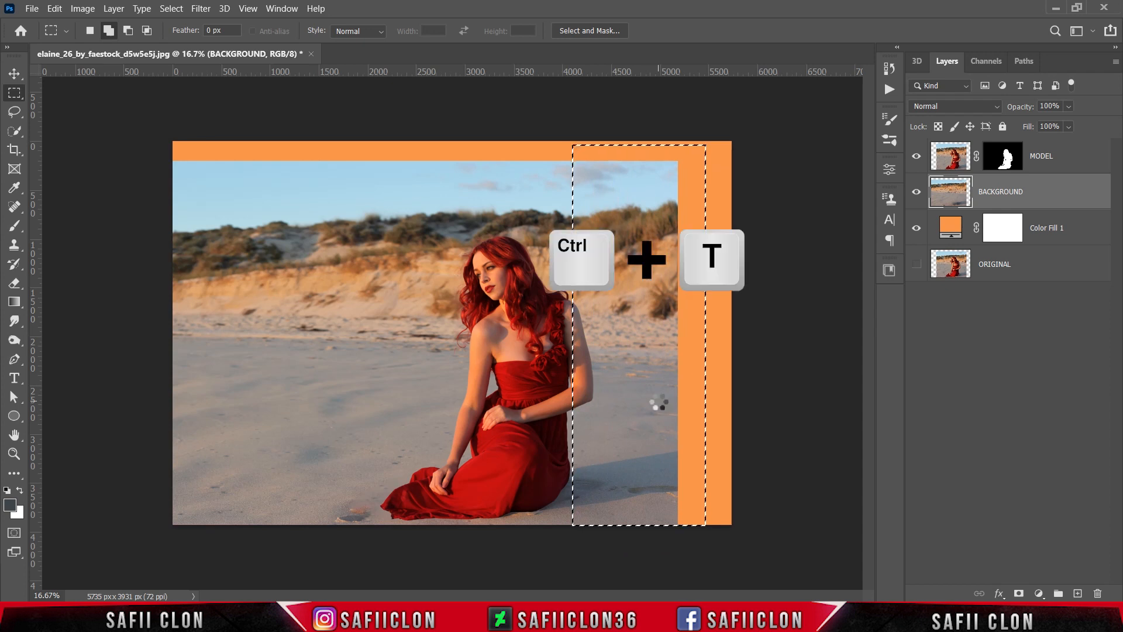
pyautogui.moveTo(704, 336); pyautogui.dragTo(774, 338)
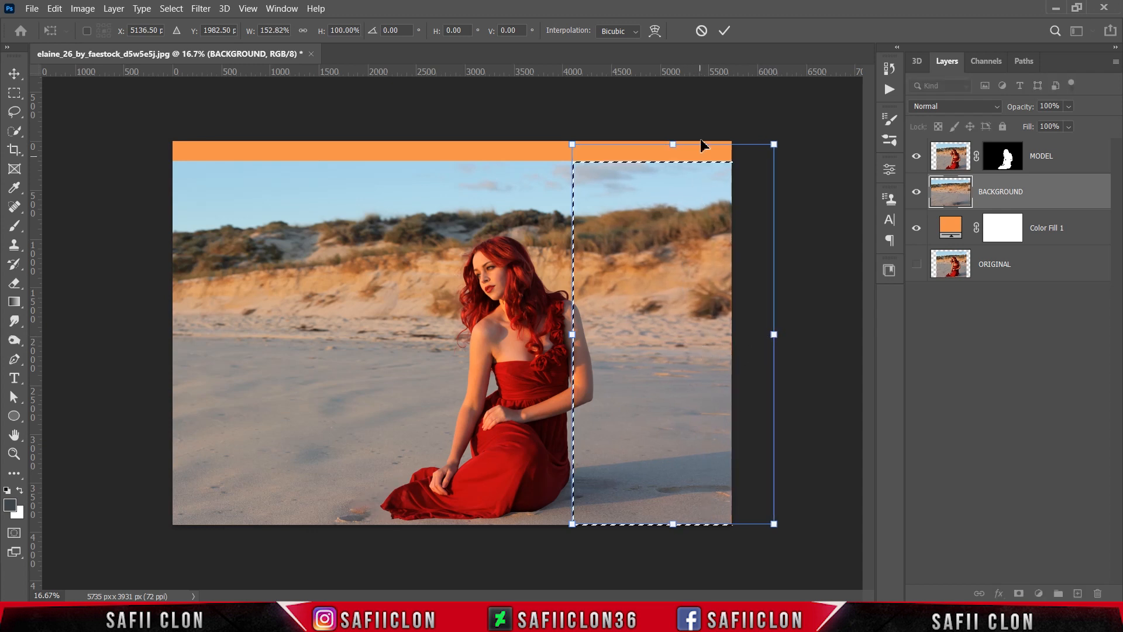
pyautogui.click(729, 30)
pyautogui.press('m')
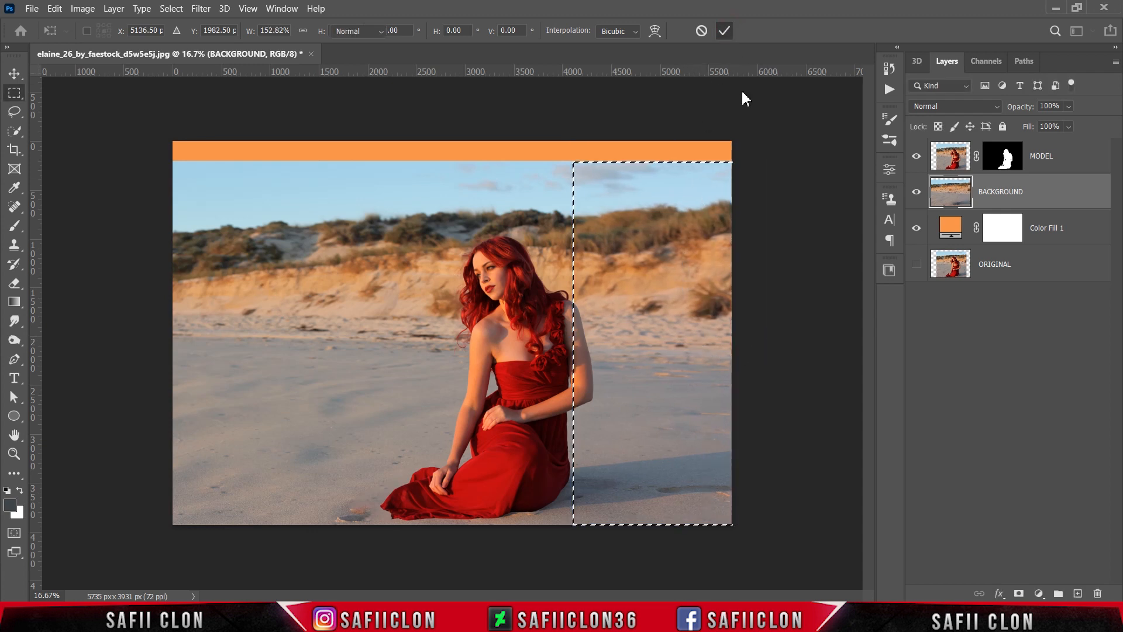
pyautogui.hotkey('ctrl', 'd')
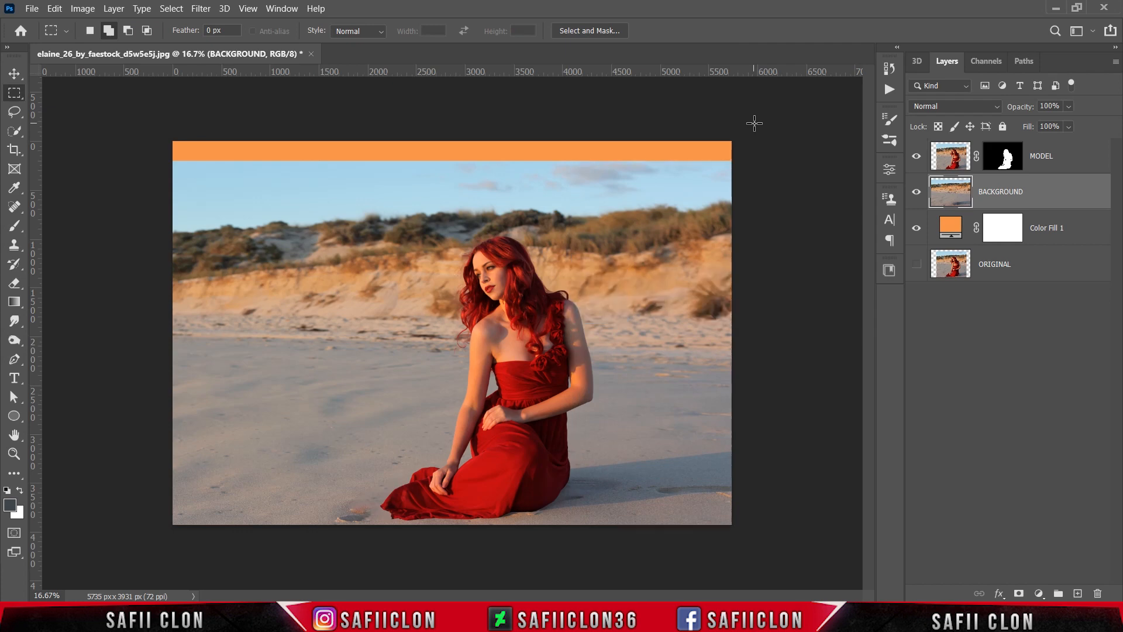
# Step: Open sunset_sea_4_by_perfectionstock_d50h5b0.jpg and copy its image into the beach document as a layer directly beneath BACKGROUND
pyautogui.click(31, 8)
pyautogui.click(55, 40)
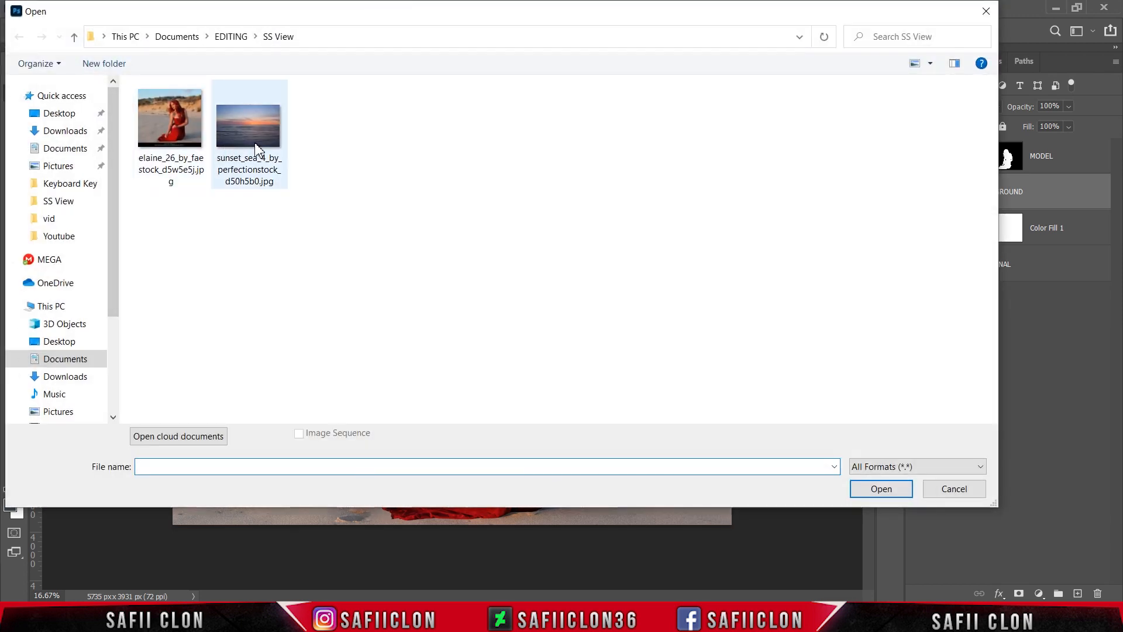
pyautogui.click(255, 148)
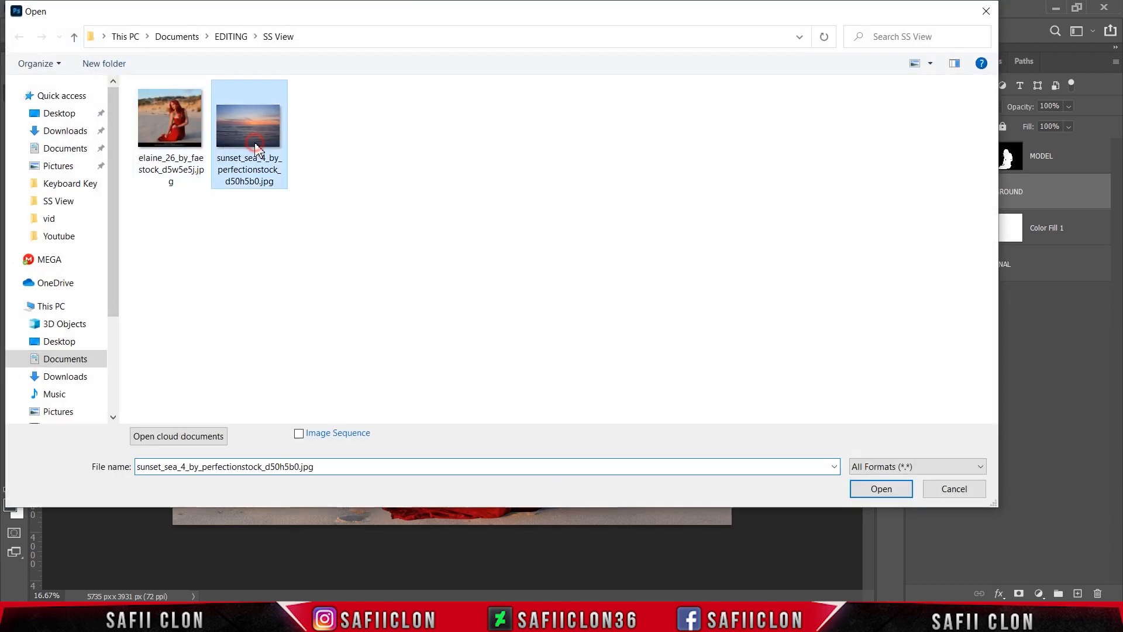
pyautogui.click(891, 491)
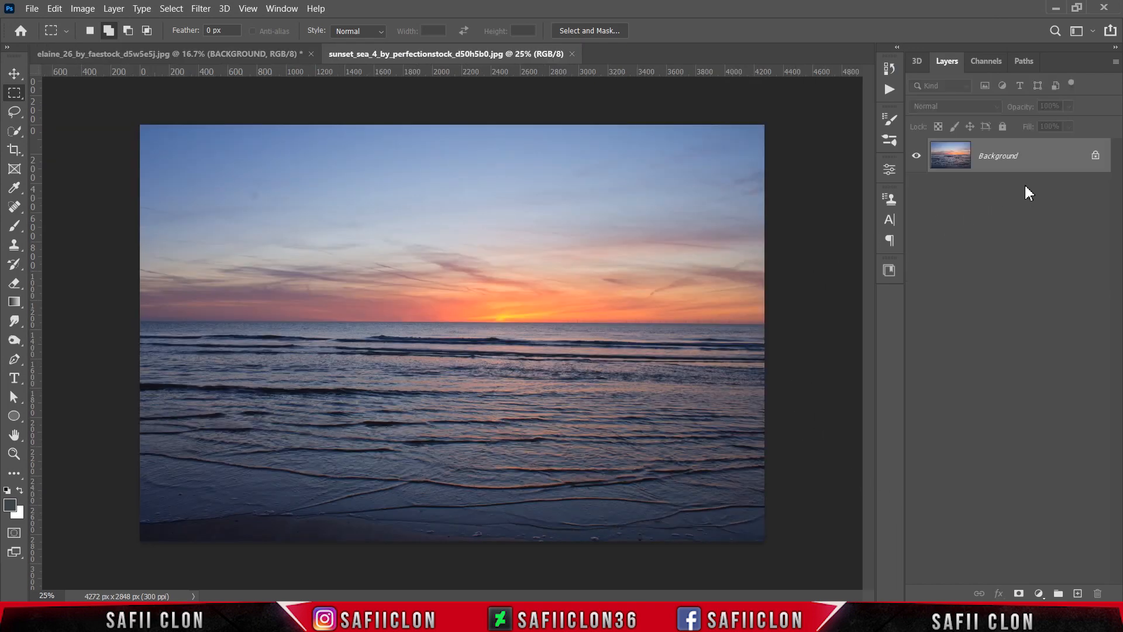
pyautogui.moveTo(1045, 164); pyautogui.dragTo(454, 258)
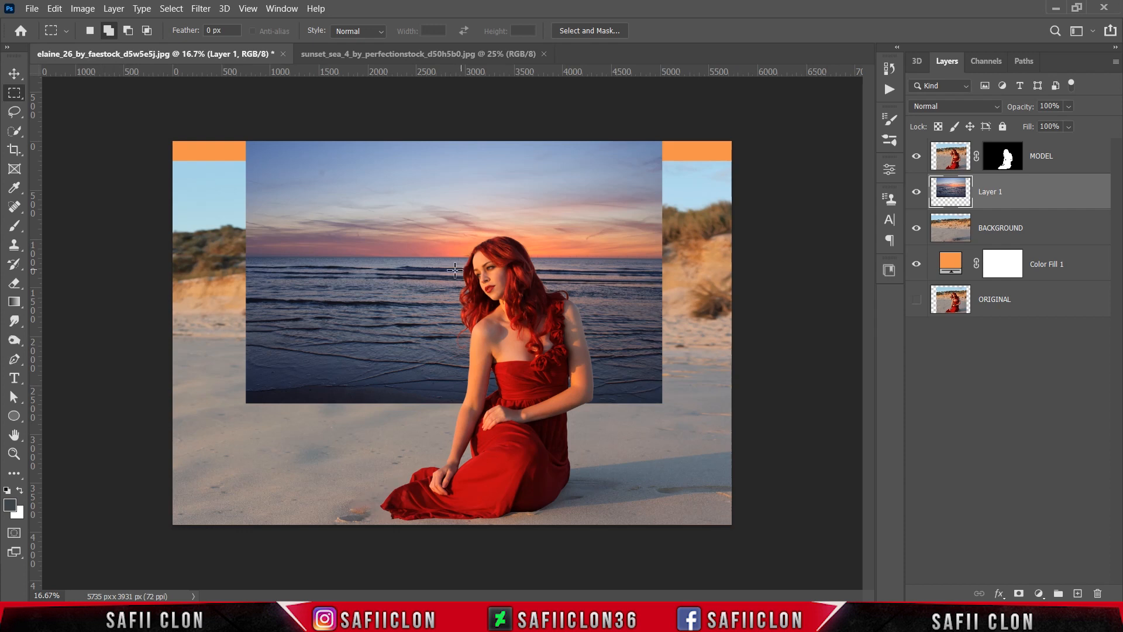
pyautogui.moveTo(1048, 196); pyautogui.dragTo(1047, 253)
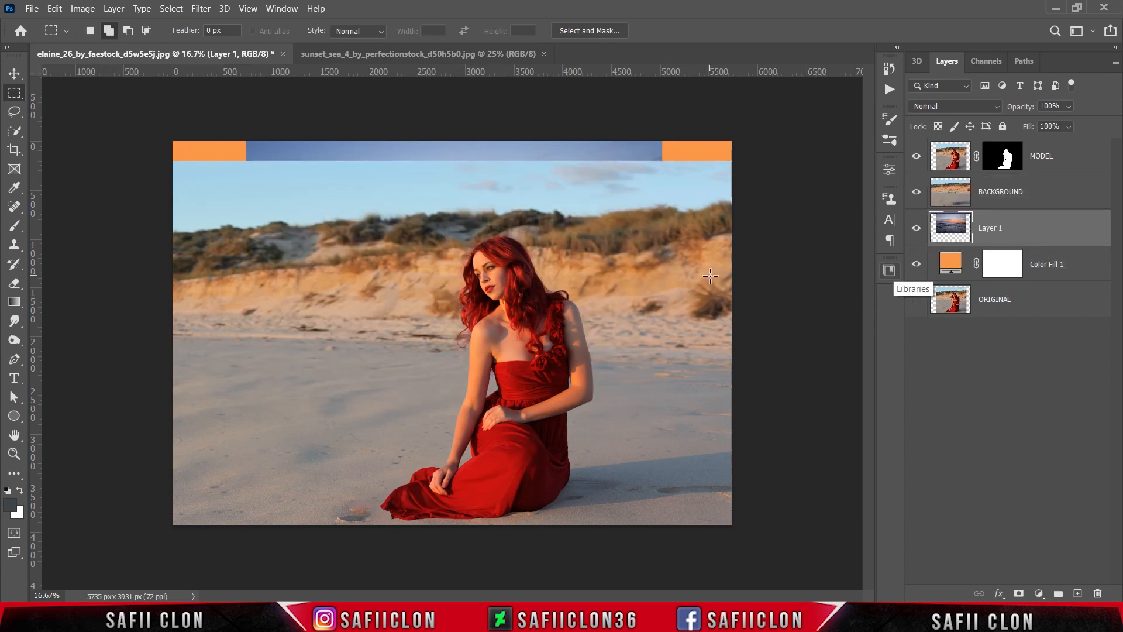
# Step: Add a layer mask to BACKGROUND and set the Gradient tool to the Basics foreground-to-transparent preset in linear style
pyautogui.click(1044, 201)
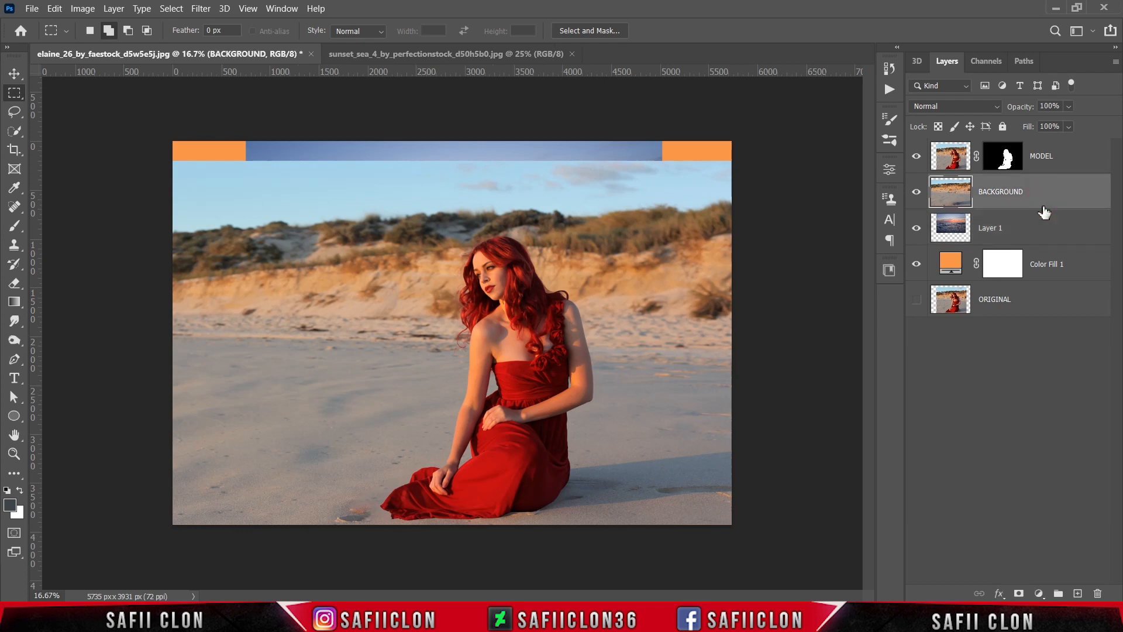
pyautogui.click(1020, 593)
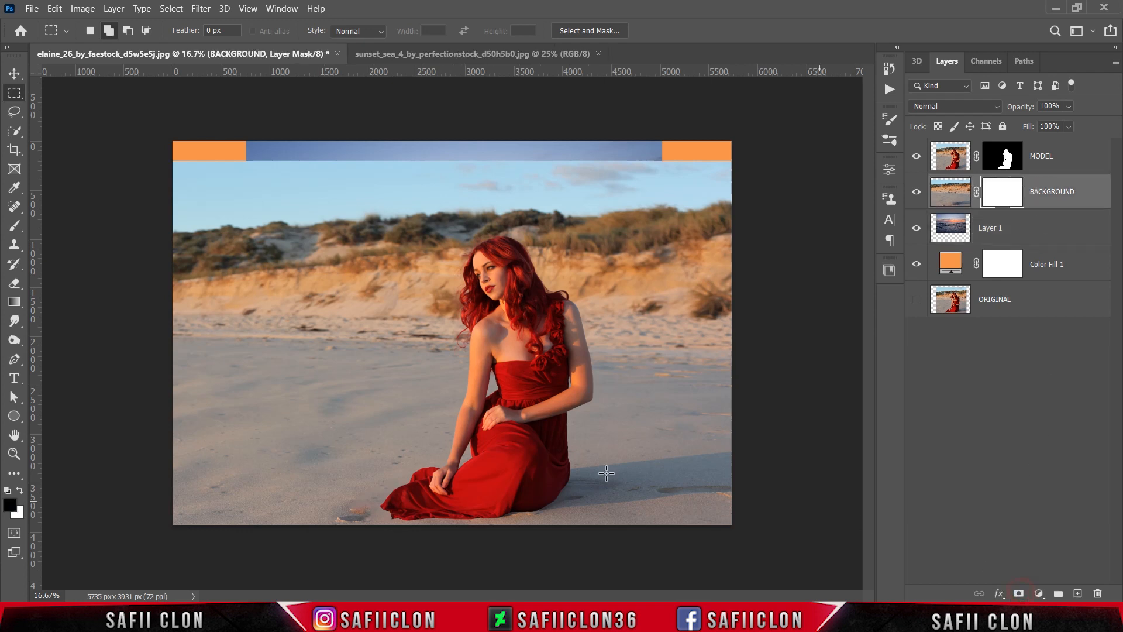
pyautogui.click(15, 302)
pyautogui.click(75, 302)
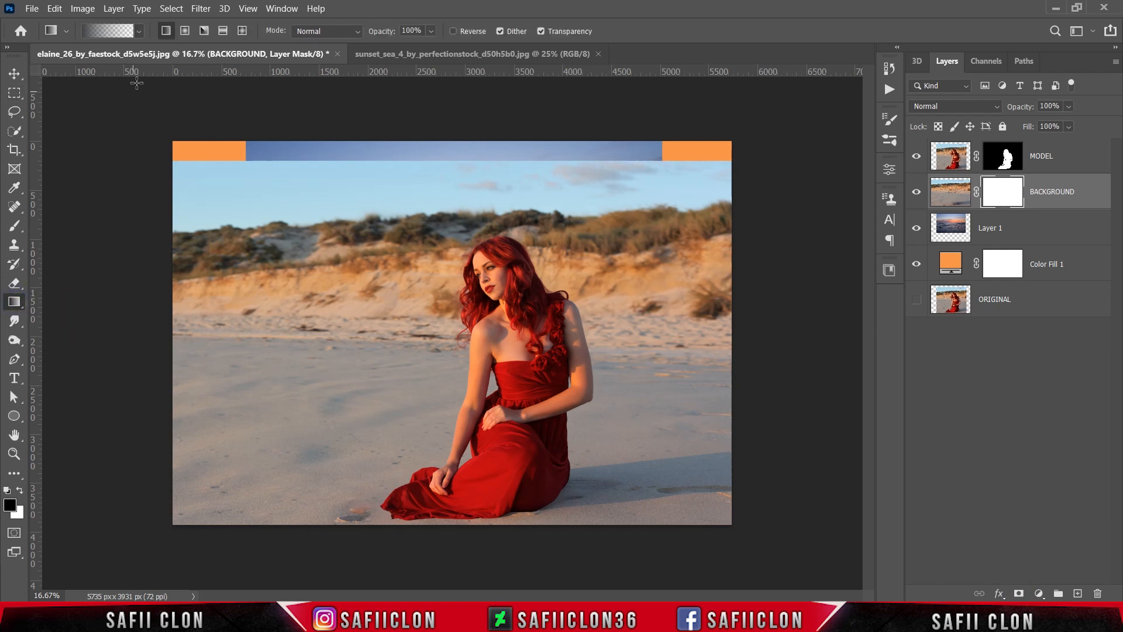
pyautogui.click(141, 31)
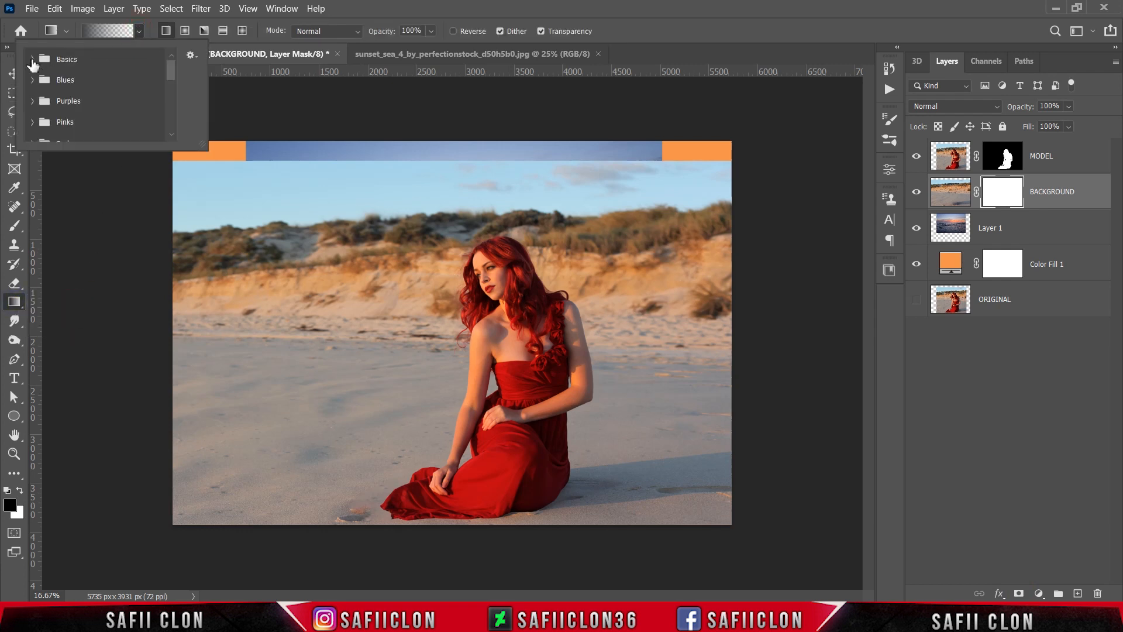
pyautogui.click(32, 59)
pyautogui.click(71, 79)
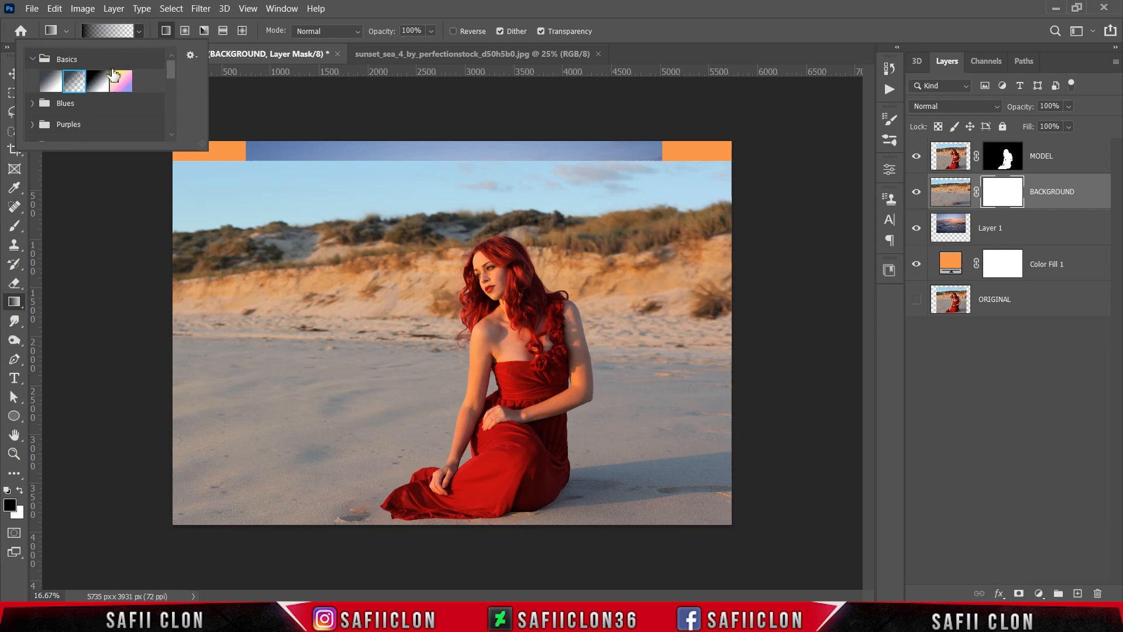
pyautogui.click(139, 33)
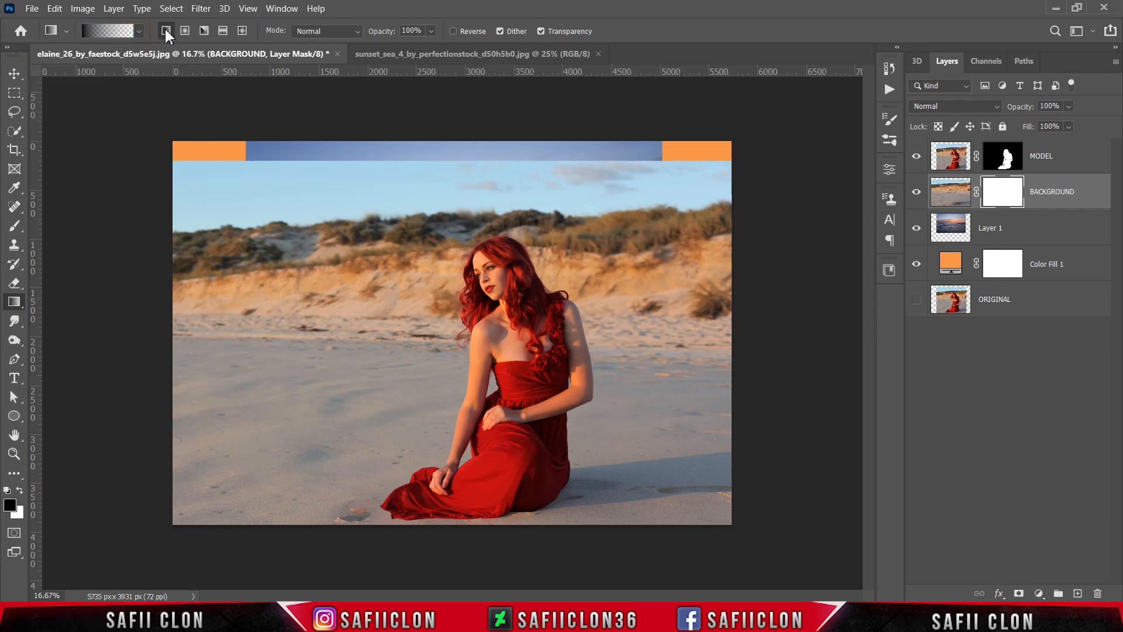
pyautogui.click(166, 30)
# Step: Fade out the sky and dunes on the BACKGROUND mask with vertical black gradients running from the canvas top to the beach
pyautogui.moveTo(472, 84); pyautogui.dragTo(473, 269)
pyautogui.moveTo(476, 96)
pyautogui.mouseDown()
pyautogui.moveTo(474, 337)
pyautogui.moveTo(481, 255)
pyautogui.mouseUp()
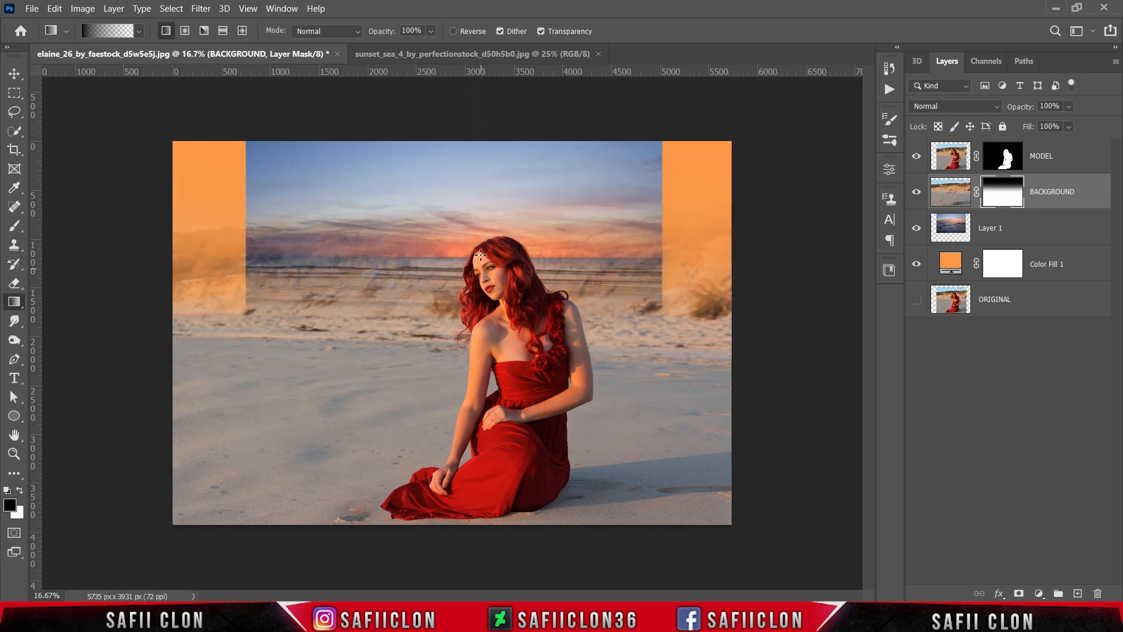
pyautogui.moveTo(482, 128); pyautogui.dragTo(483, 263)
pyautogui.moveTo(478, 109); pyautogui.dragTo(480, 304)
pyautogui.moveTo(478, 129); pyautogui.dragTo(477, 349)
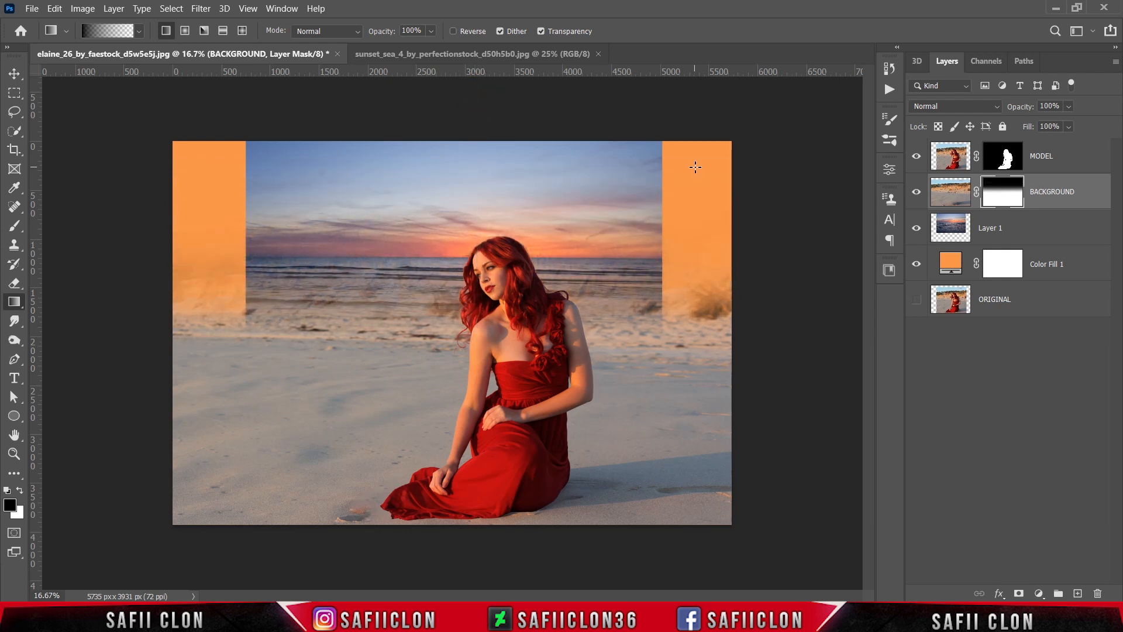
# Step: Free-transform the sunset sea layer to about 260% width and 187% height so it covers the whole canvas
pyautogui.click(1030, 234)
pyautogui.hotkey('ctrl', 't')
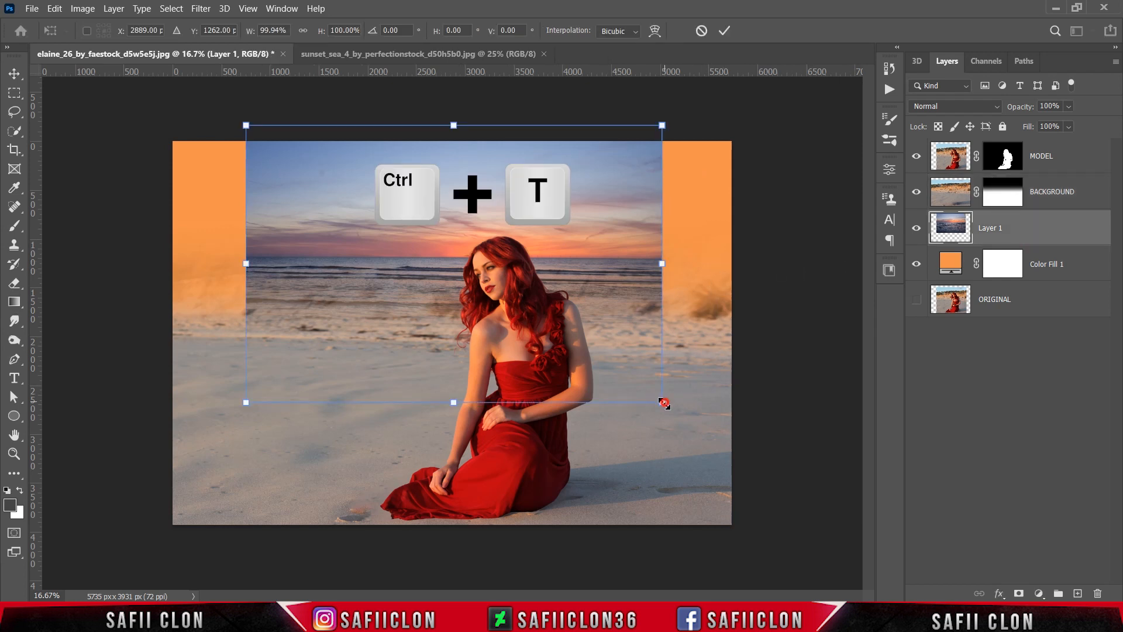
pyautogui.moveTo(663, 403); pyautogui.dragTo(840, 521)
pyautogui.moveTo(659, 259); pyautogui.dragTo(509, 303)
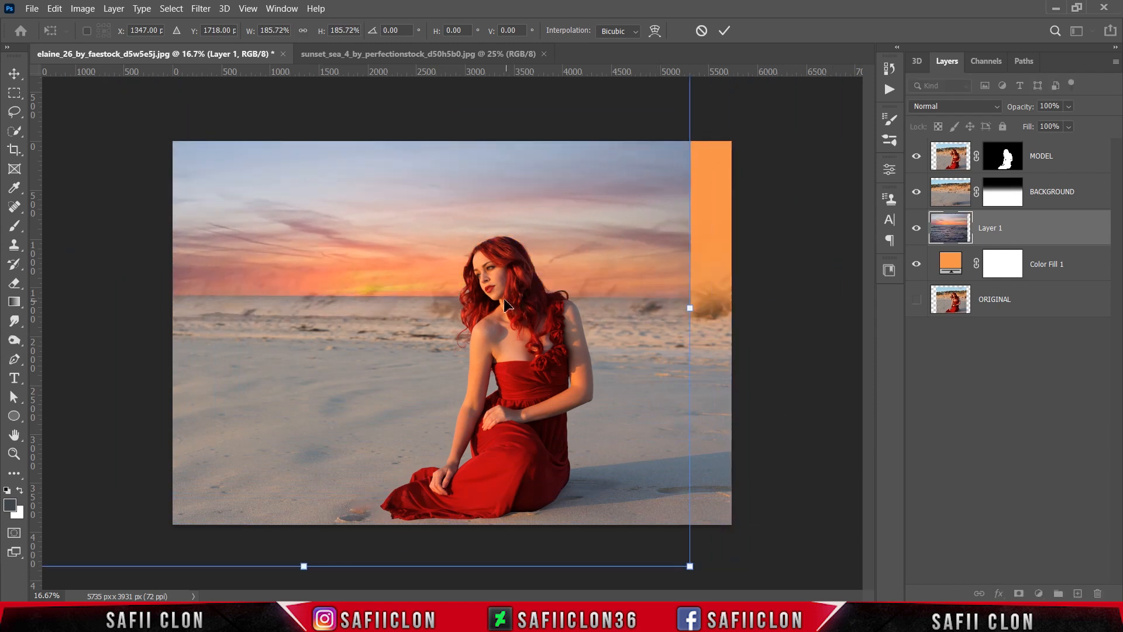
pyautogui.hotkey('ctrl', '-')
pyautogui.moveTo(630, 314); pyautogui.dragTo(685, 317)
pyautogui.moveTo(611, 322); pyautogui.dragTo(524, 324)
pyautogui.moveTo(601, 317); pyautogui.dragTo(664, 317)
pyautogui.moveTo(255, 125)
pyautogui.mouseDown()
pyautogui.moveTo(261, 100)
pyautogui.moveTo(261, 126)
pyautogui.mouseUp()
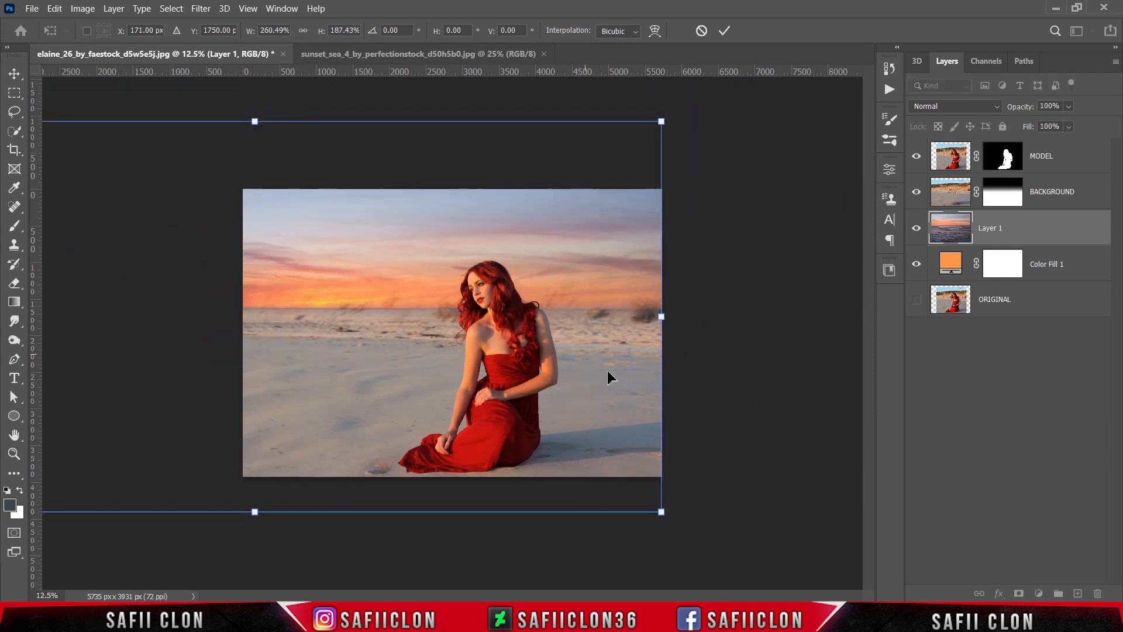
# Step: Stretch the sunset sea layer further to about 304% width and 192% height, rotated -0.30°, and apply the transform
pyautogui.moveTo(746, 452)
pyautogui.mouseDown()
pyautogui.moveTo(745, 463)
pyautogui.moveTo(750, 449)
pyautogui.mouseUp()
pyautogui.moveTo(598, 375); pyautogui.dragTo(554, 381)
pyautogui.moveTo(617, 320); pyautogui.dragTo(662, 321)
pyautogui.moveTo(235, 128); pyautogui.dragTo(236, 124)
pyautogui.moveTo(662, 320); pyautogui.dragTo(754, 320)
pyautogui.moveTo(684, 317); pyautogui.dragTo(593, 318)
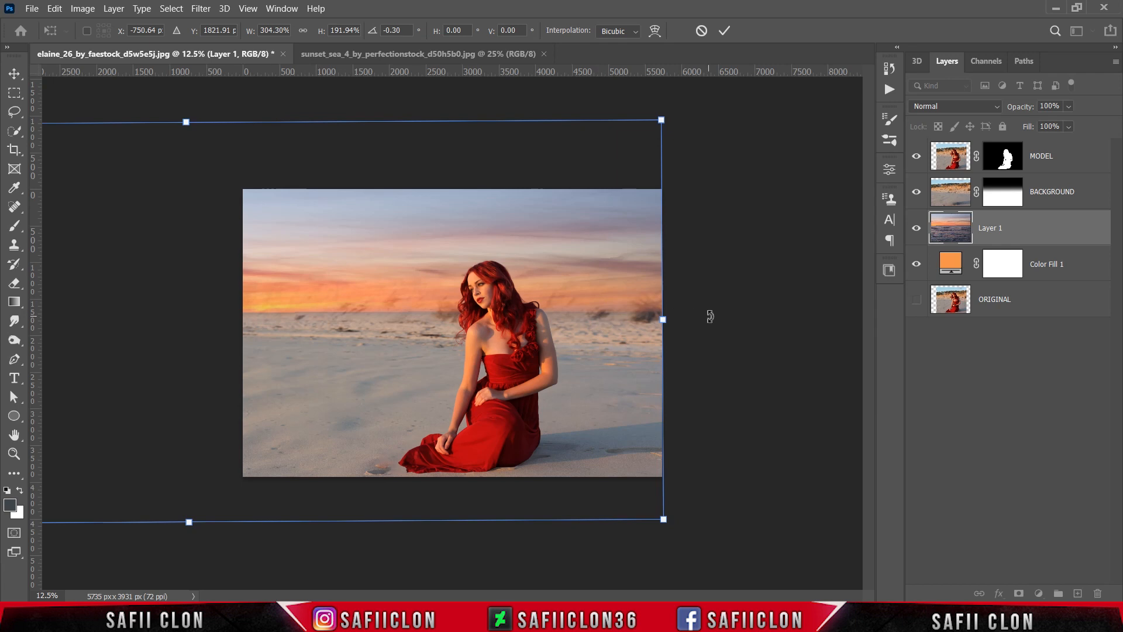
pyautogui.click(725, 31)
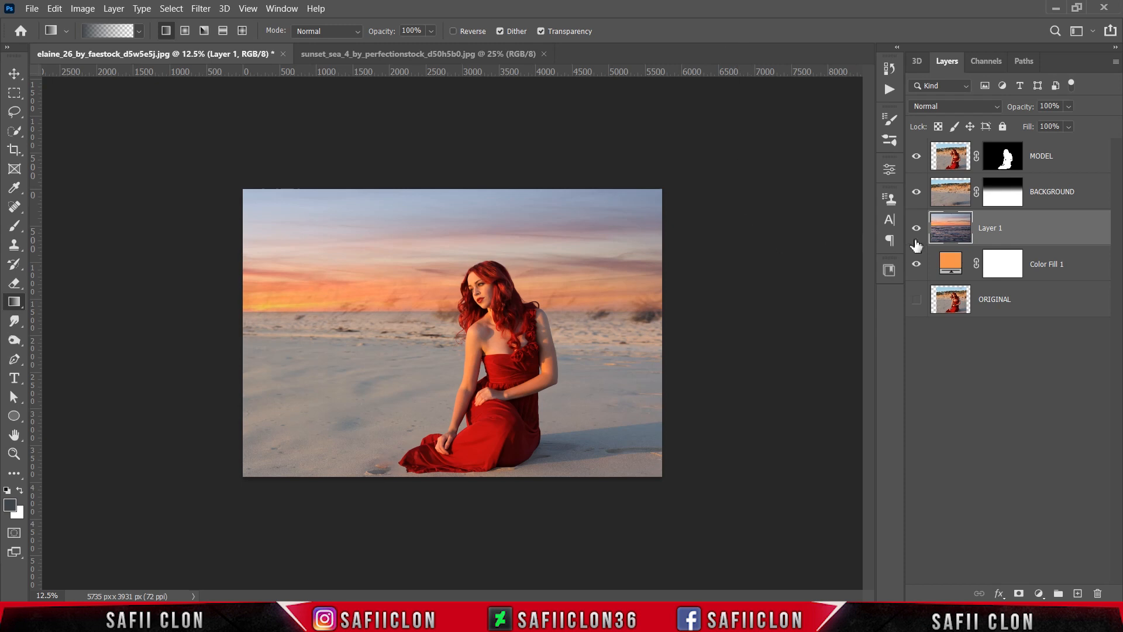
# Step: Apply a Gaussian Blur with a radius of about 52 pixels to the sunset layer and compare the image with it hidden and shown
pyautogui.click(1050, 230)
pyautogui.click(201, 8)
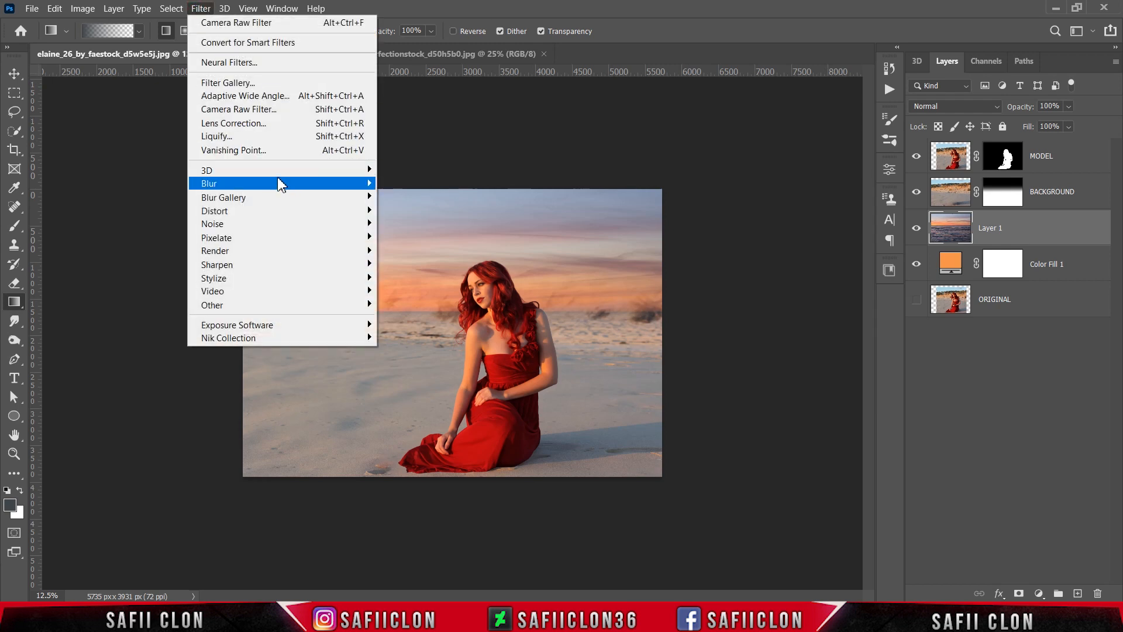
pyautogui.moveTo(335, 185)
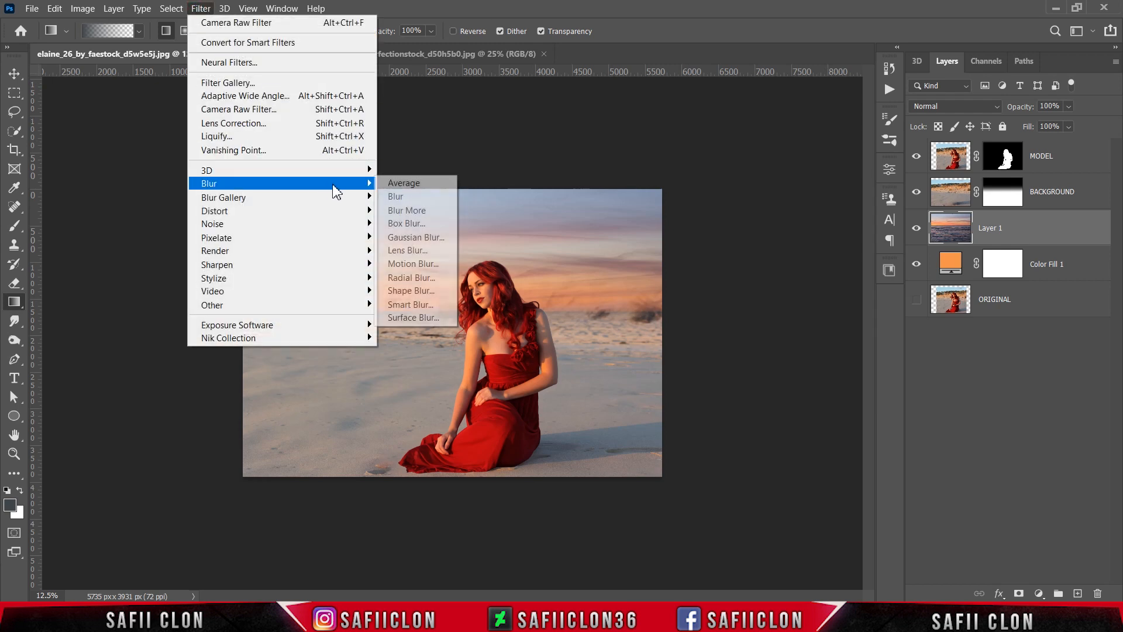
pyautogui.click(416, 238)
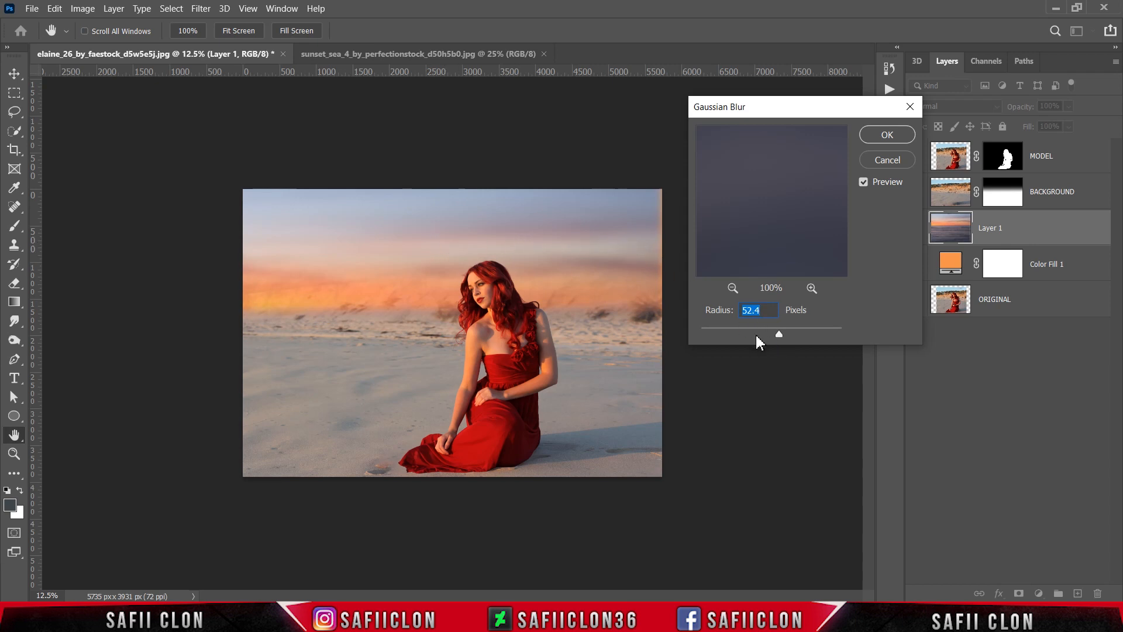
pyautogui.click(756, 334)
pyautogui.moveTo(767, 336); pyautogui.dragTo(778, 332)
pyautogui.click(781, 331)
pyautogui.click(888, 135)
pyautogui.press('g')
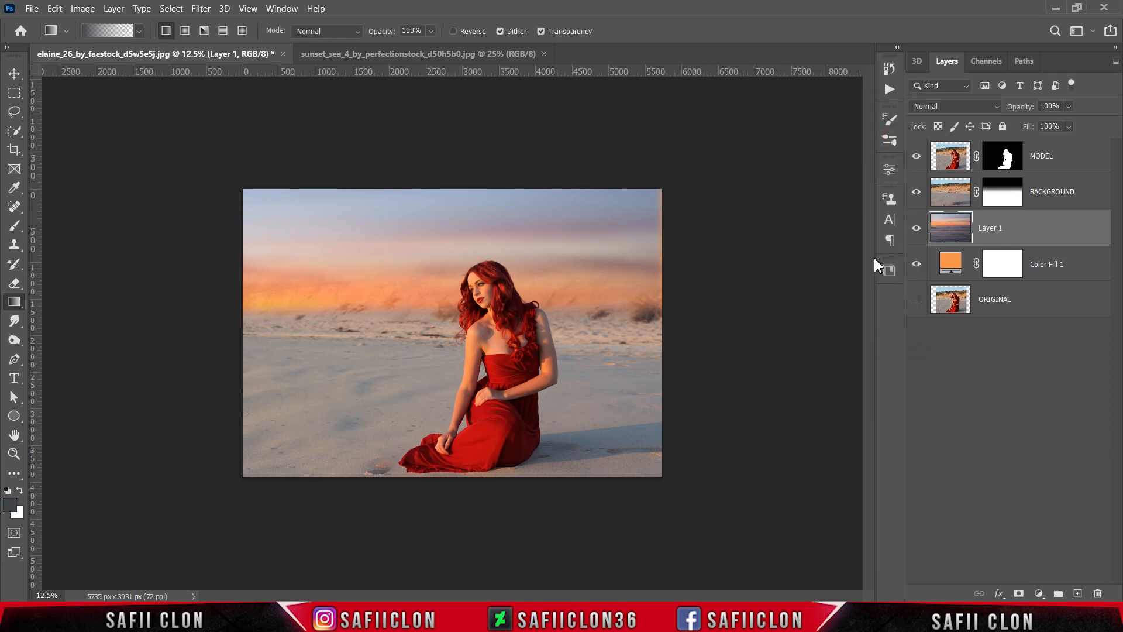
pyautogui.click(916, 229)
pyautogui.click(916, 229)
pyautogui.hotkey('ctrl', '+')
pyautogui.click(917, 229)
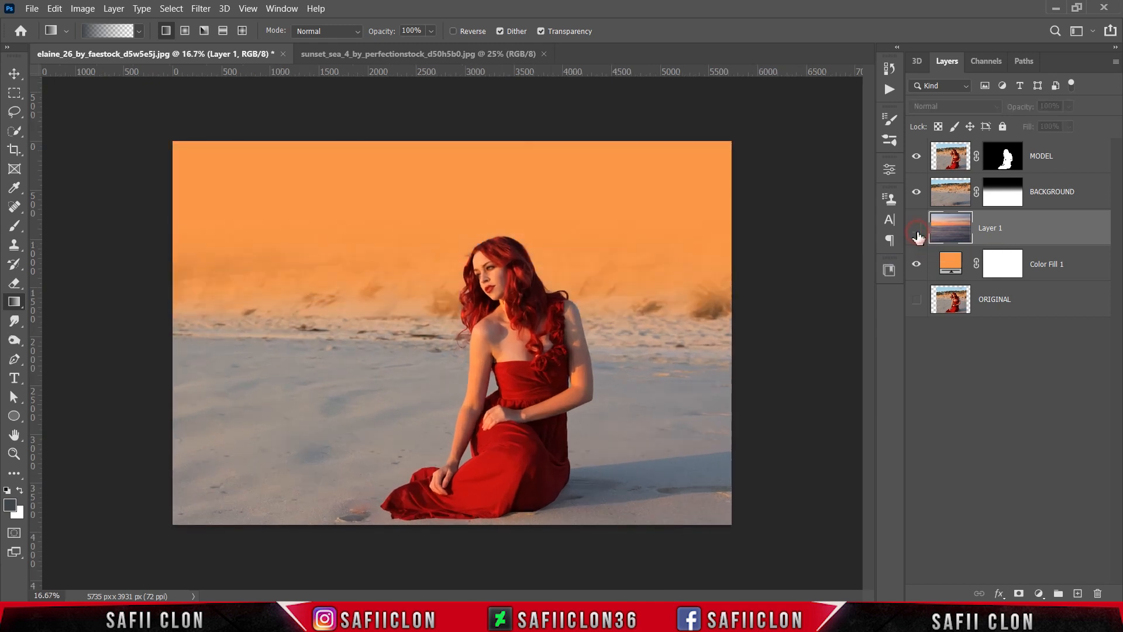
pyautogui.click(917, 230)
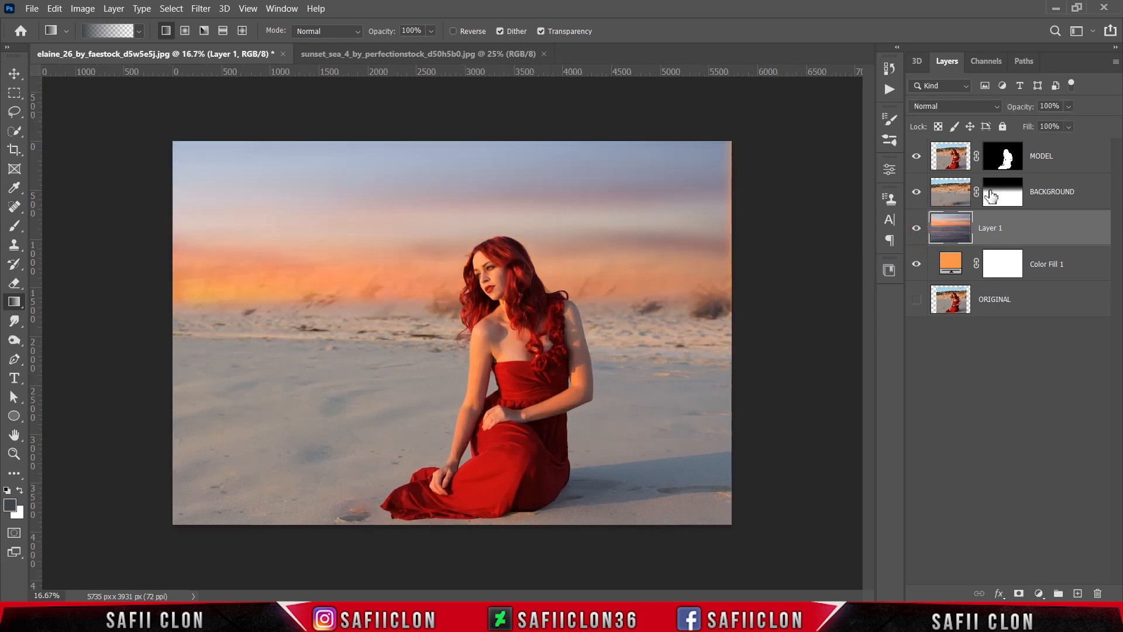
# Step: Start a Tilt-Shift blur on the BACKGROUND image, keeping the sharp band from just below the woman's shoulders to her dress hem
pyautogui.click(1085, 199)
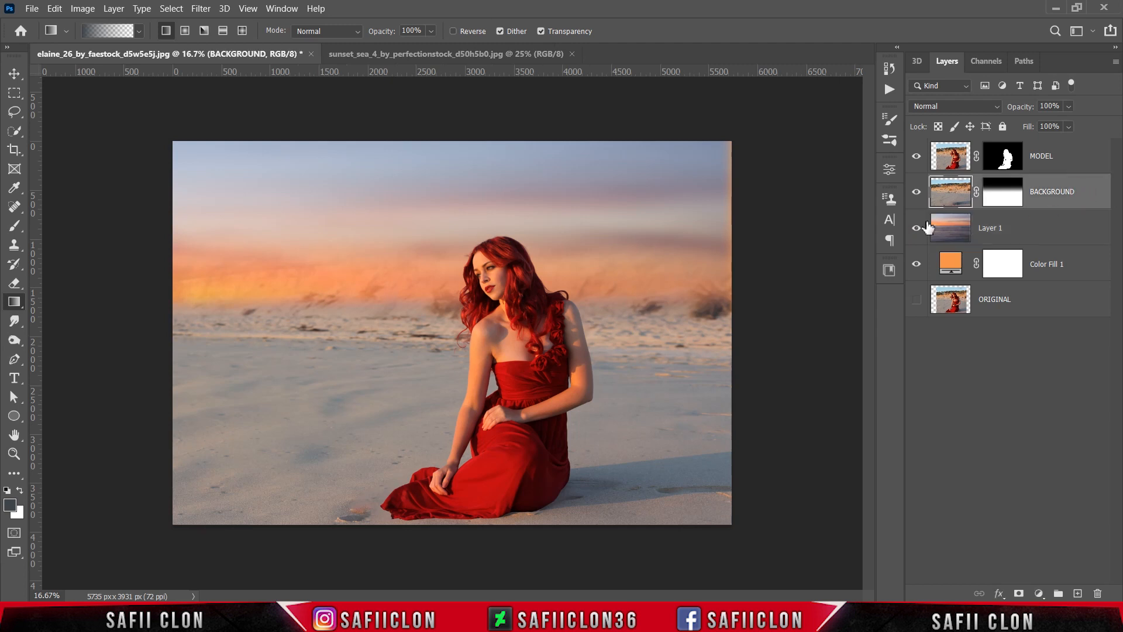
pyautogui.click(199, 7)
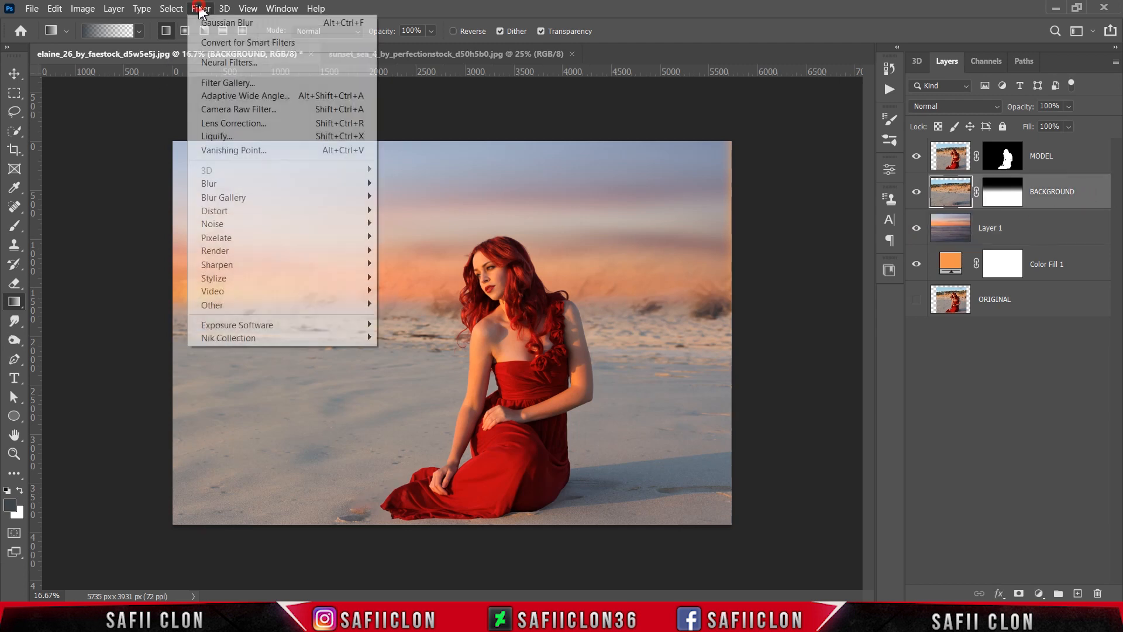
pyautogui.moveTo(368, 200)
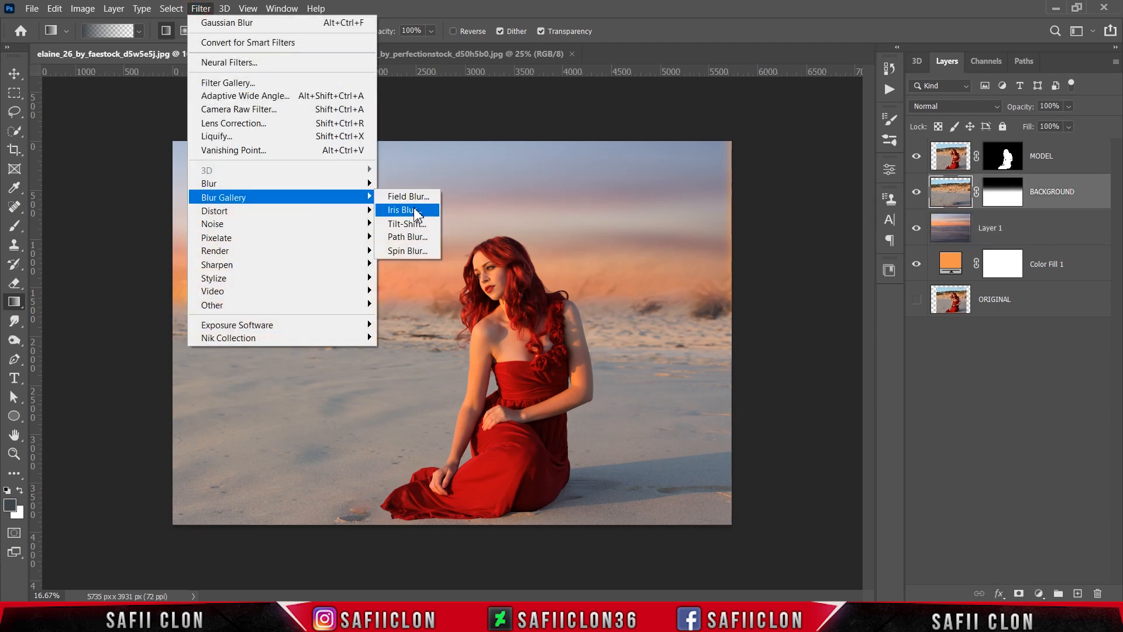
pyautogui.click(418, 225)
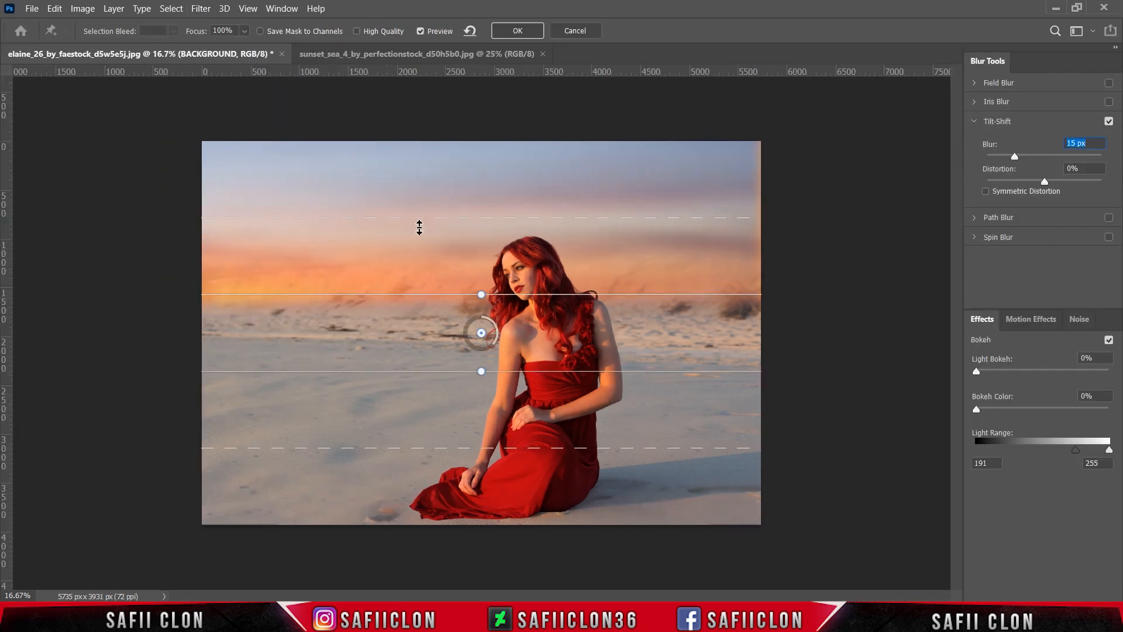
pyautogui.moveTo(481, 334); pyautogui.dragTo(529, 508)
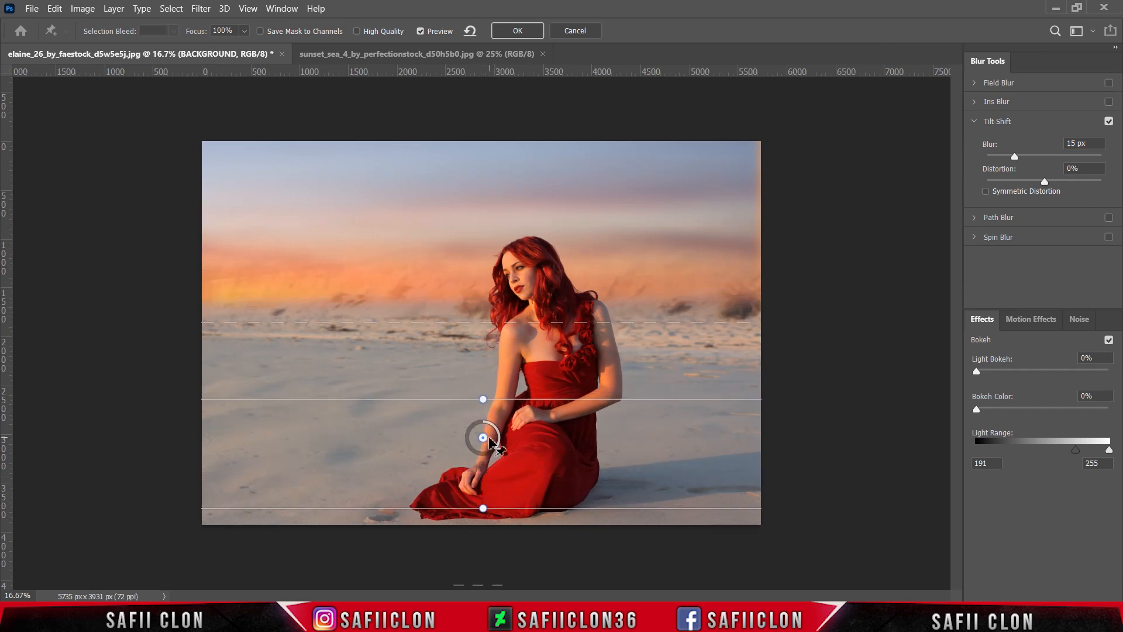
pyautogui.moveTo(489, 437); pyautogui.dragTo(487, 425)
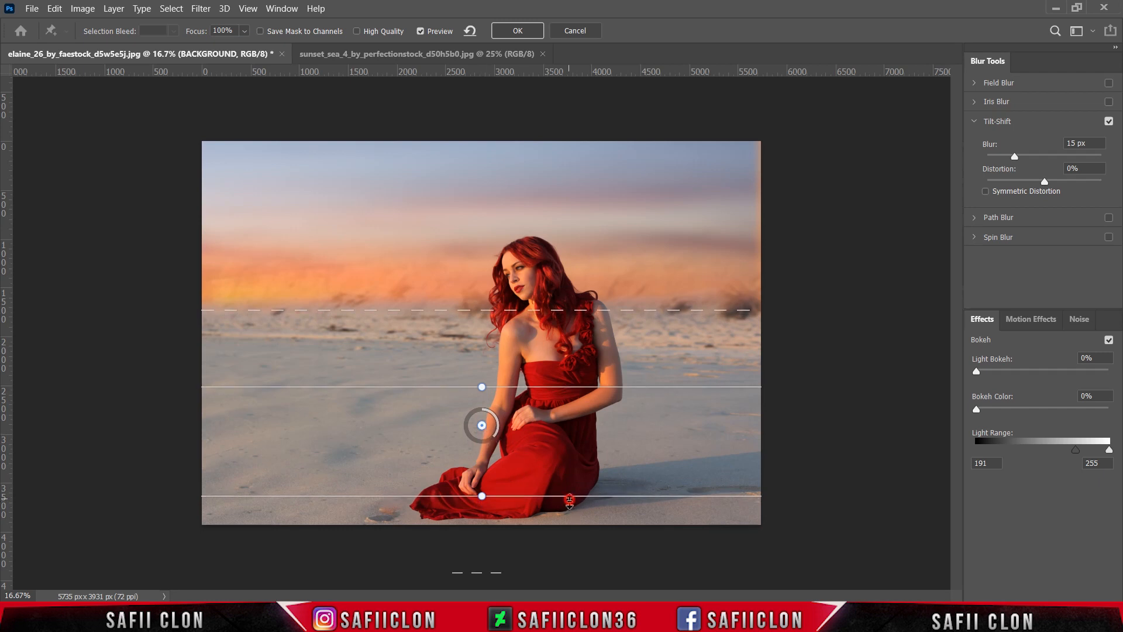
pyautogui.moveTo(569, 498); pyautogui.dragTo(570, 517)
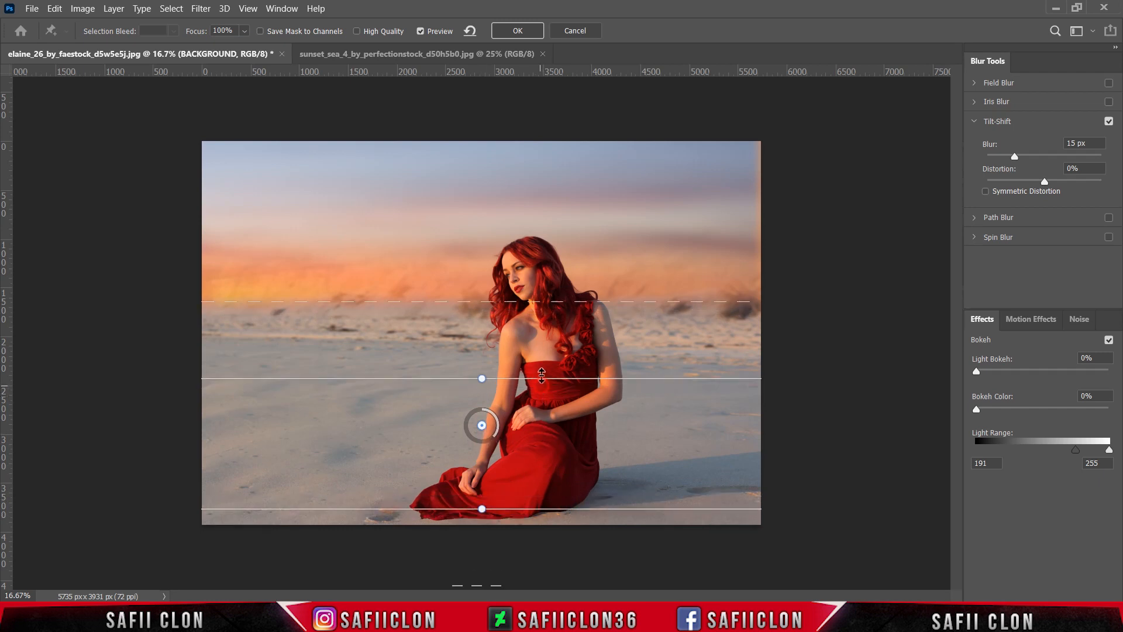
pyautogui.moveTo(544, 386); pyautogui.dragTo(544, 353)
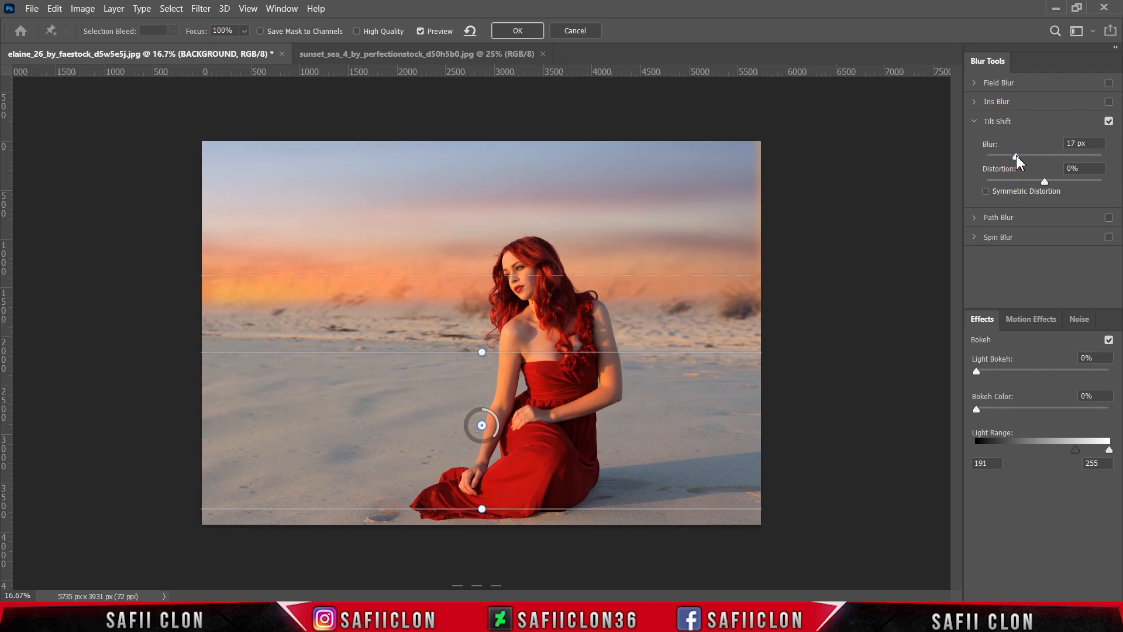
# Step: Set the Tilt-Shift blur to 57 px, apply it, and check the BACKGROUND and MODEL layers by toggling their visibility
pyautogui.moveTo(1016, 158)
pyautogui.mouseDown()
pyautogui.moveTo(1071, 161)
pyautogui.moveTo(1036, 158)
pyautogui.mouseUp()
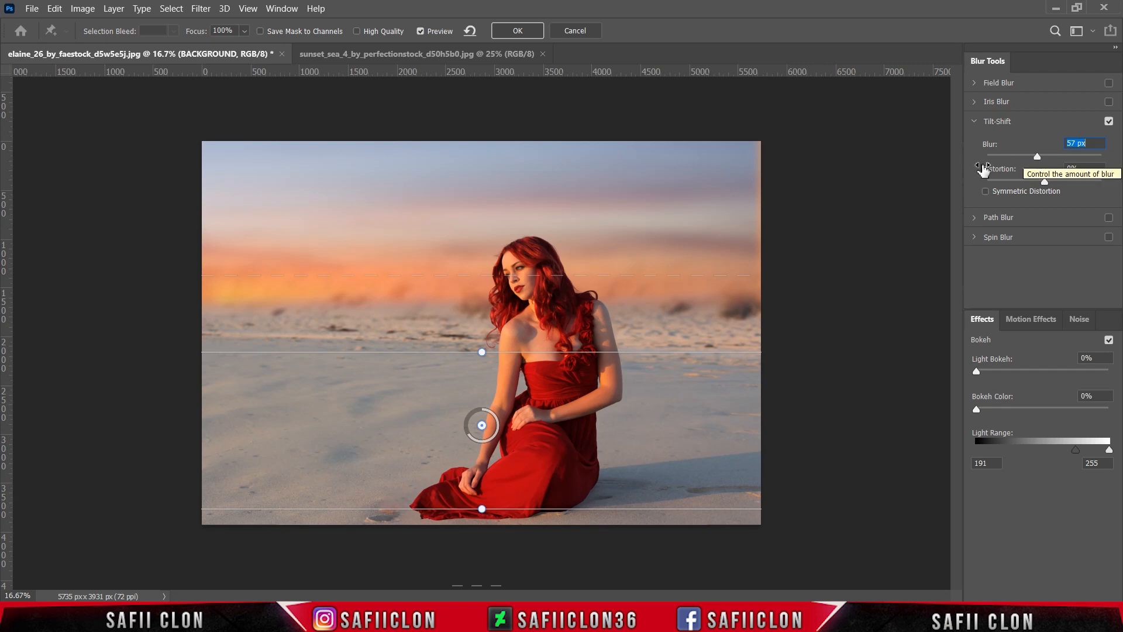
pyautogui.click(524, 36)
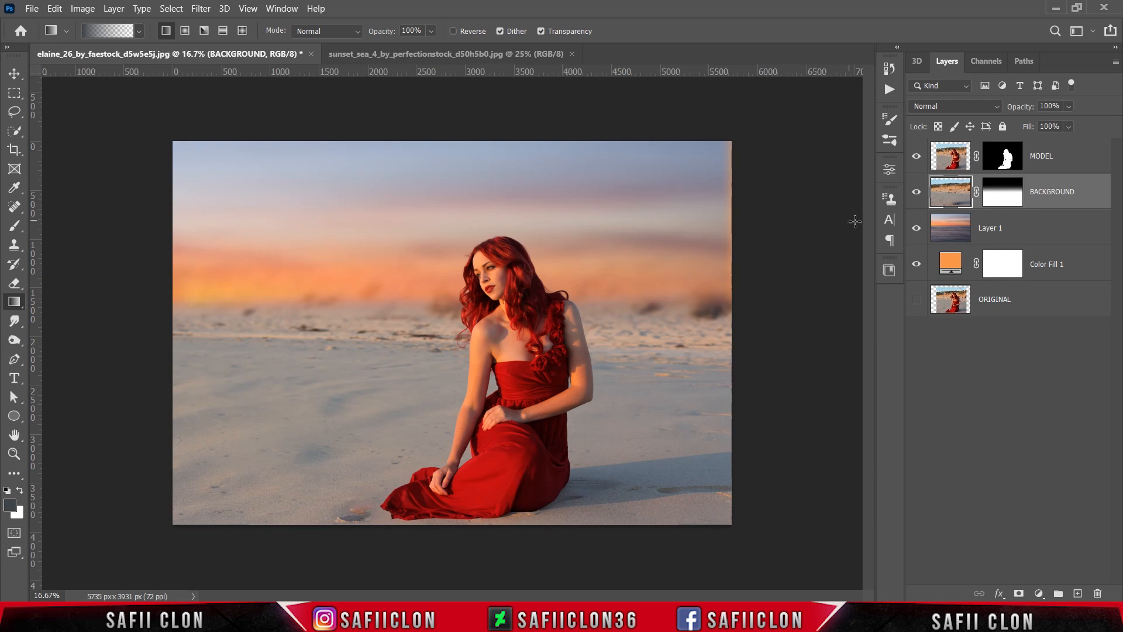
pyautogui.click(917, 192)
pyautogui.click(917, 193)
pyautogui.click(915, 157)
pyautogui.click(916, 157)
# Step: Add an empty layer above BACKGROUND and set up a Soft Round brush at 464 px size and 10% opacity
pyautogui.click(1077, 593)
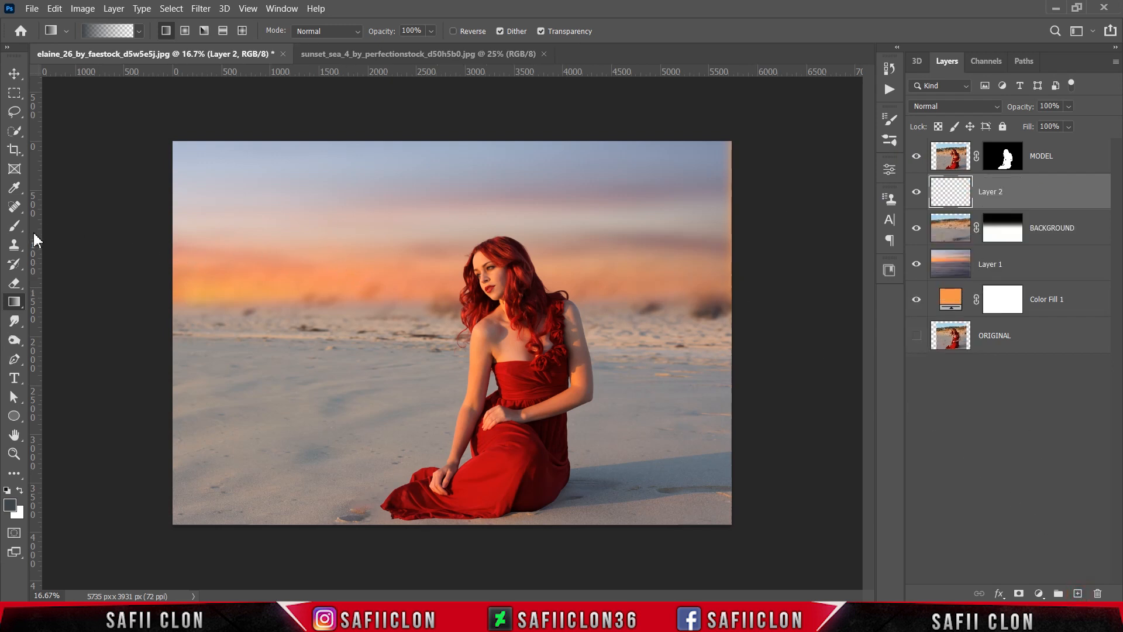
pyautogui.rightClick(16, 226)
pyautogui.click(63, 225)
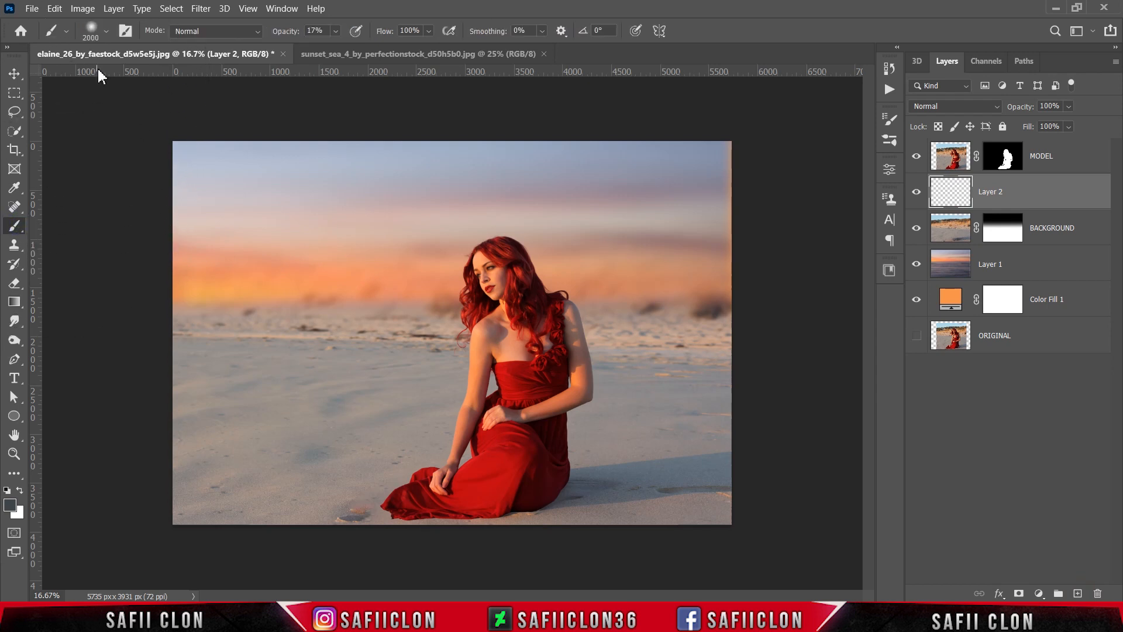
pyautogui.click(107, 35)
pyautogui.click(126, 224)
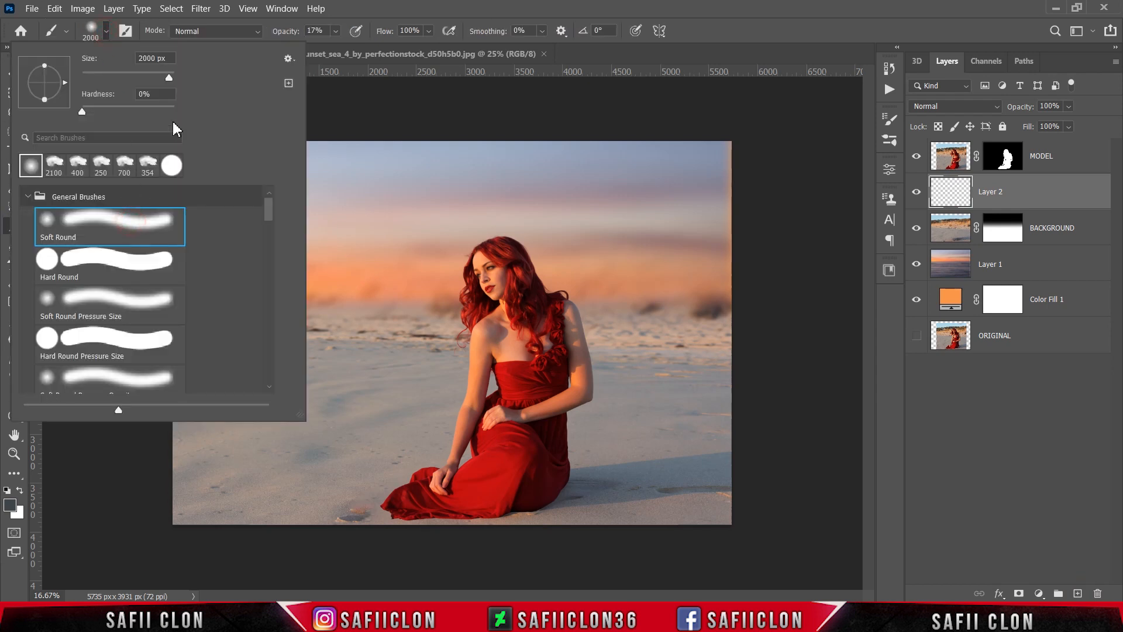
pyautogui.moveTo(173, 83); pyautogui.dragTo(166, 81)
pyautogui.click(109, 34)
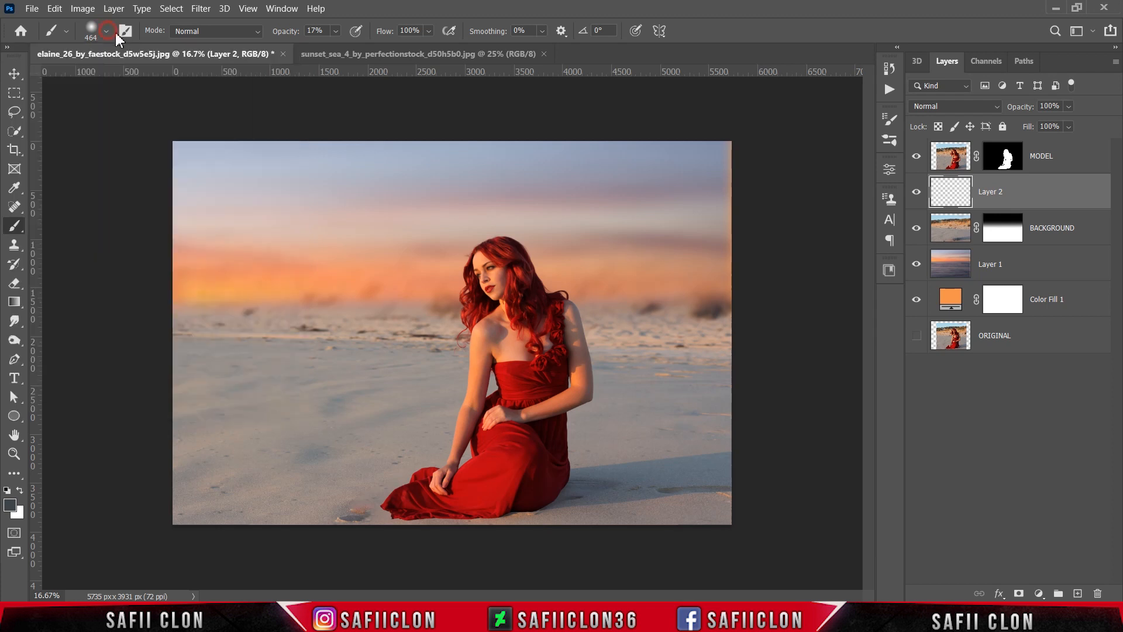
pyautogui.click(337, 30)
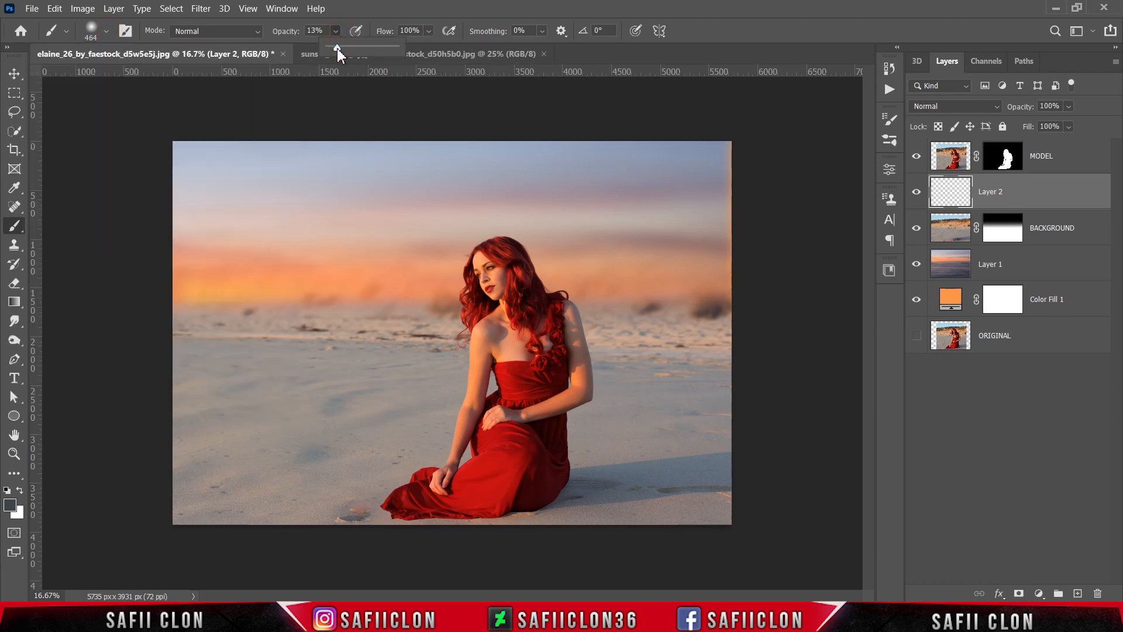
pyautogui.moveTo(337, 48); pyautogui.dragTo(336, 48)
pyautogui.click(338, 29)
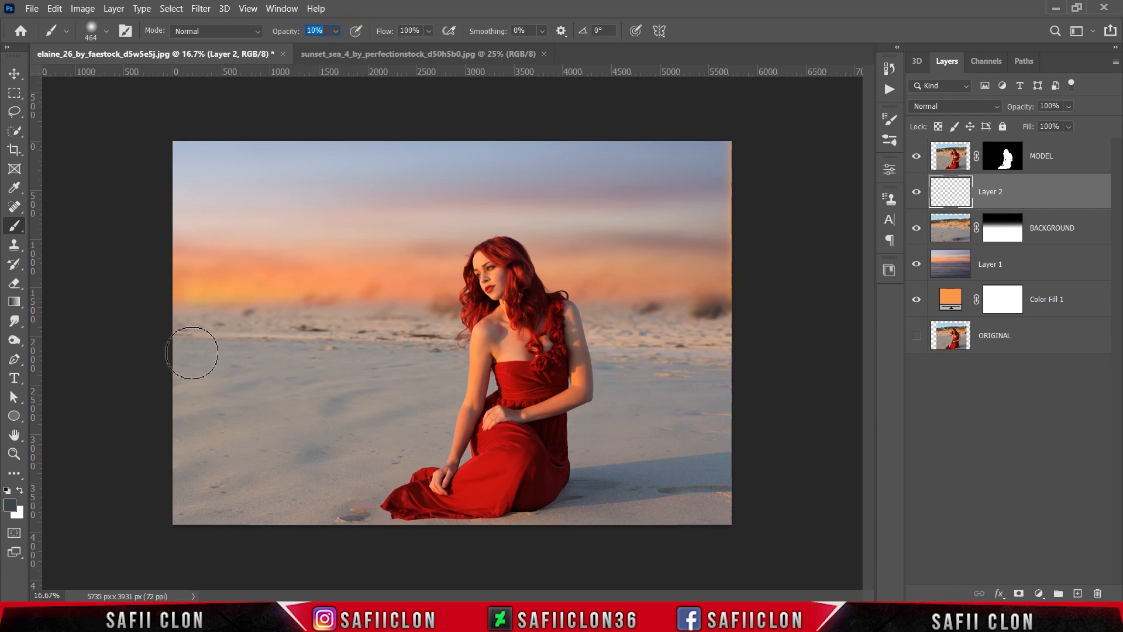
# Step: Check the brush's foreground colour and keep it at #3f4549
pyautogui.click(10, 508)
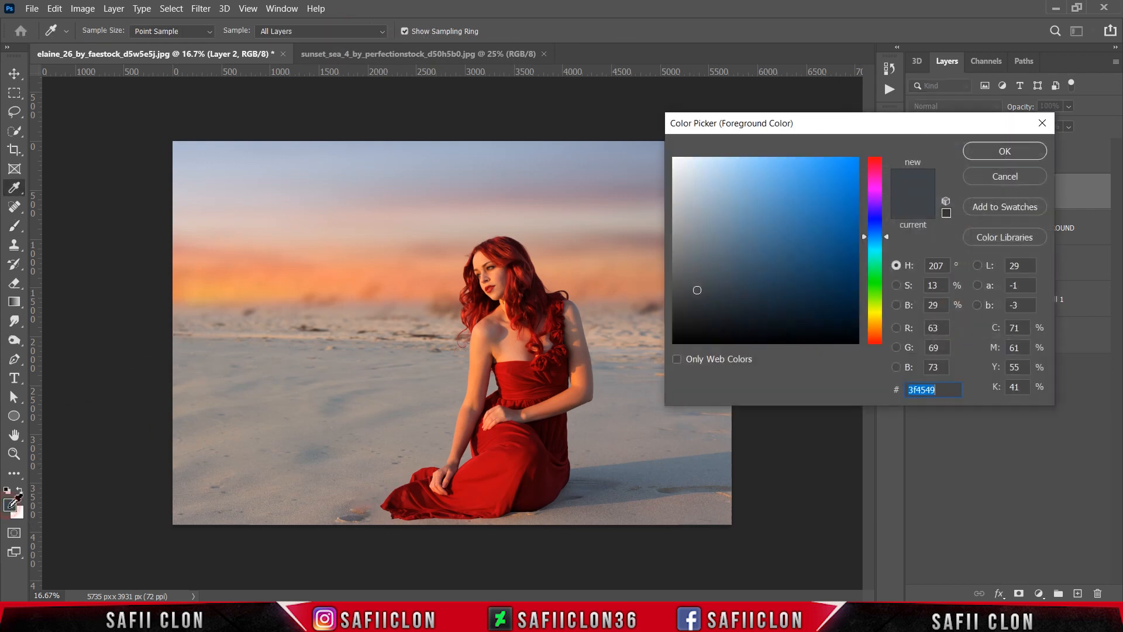
pyautogui.click(940, 391)
pyautogui.click(1004, 152)
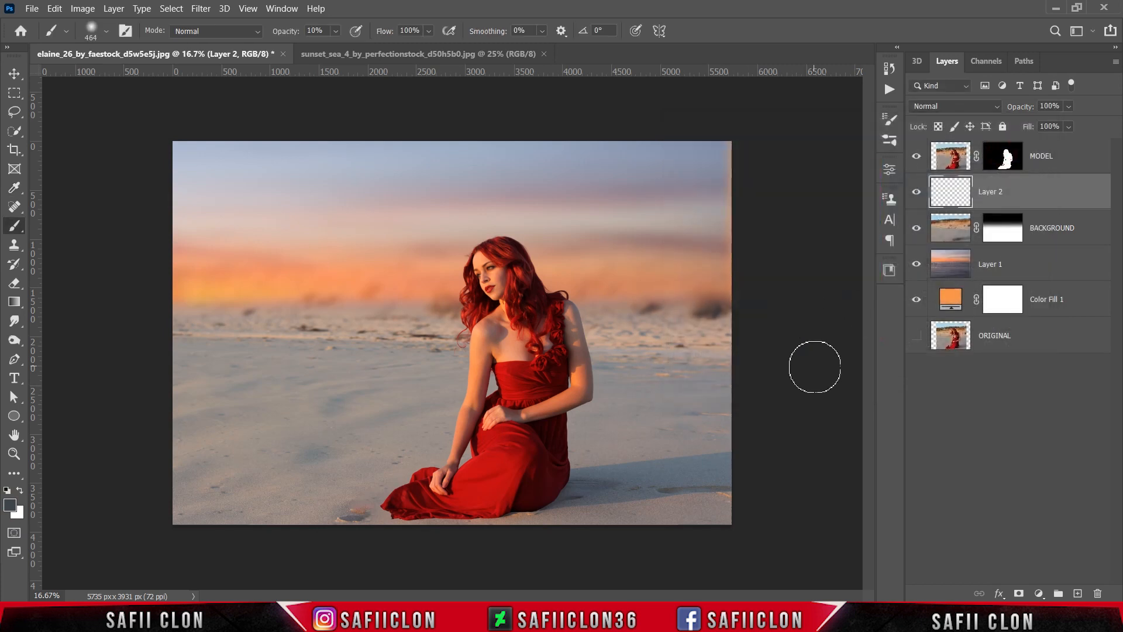
# Step: Enlarge the brush in stages to 1900 px while painting faint dark shading over the right side of the scene on Layer 2
pyautogui.press(']')
pyautogui.press(']')
pyautogui.press(']')
pyautogui.press(']')
pyautogui.press(']')
pyautogui.press(']')
pyautogui.press(']')
pyautogui.press(']')
pyautogui.press(']')
pyautogui.press(']')
pyautogui.press(']')
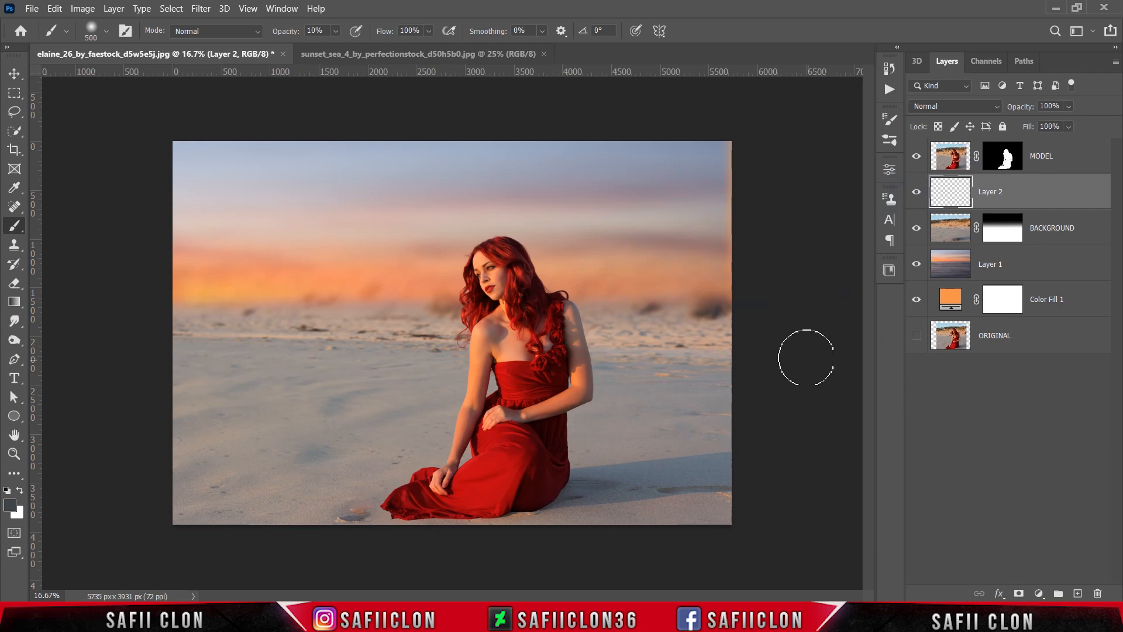
pyautogui.moveTo(801, 413); pyautogui.dragTo(585, 534)
pyautogui.moveTo(788, 390)
pyautogui.mouseDown()
pyautogui.moveTo(444, 533)
pyautogui.moveTo(473, 528)
pyautogui.mouseUp()
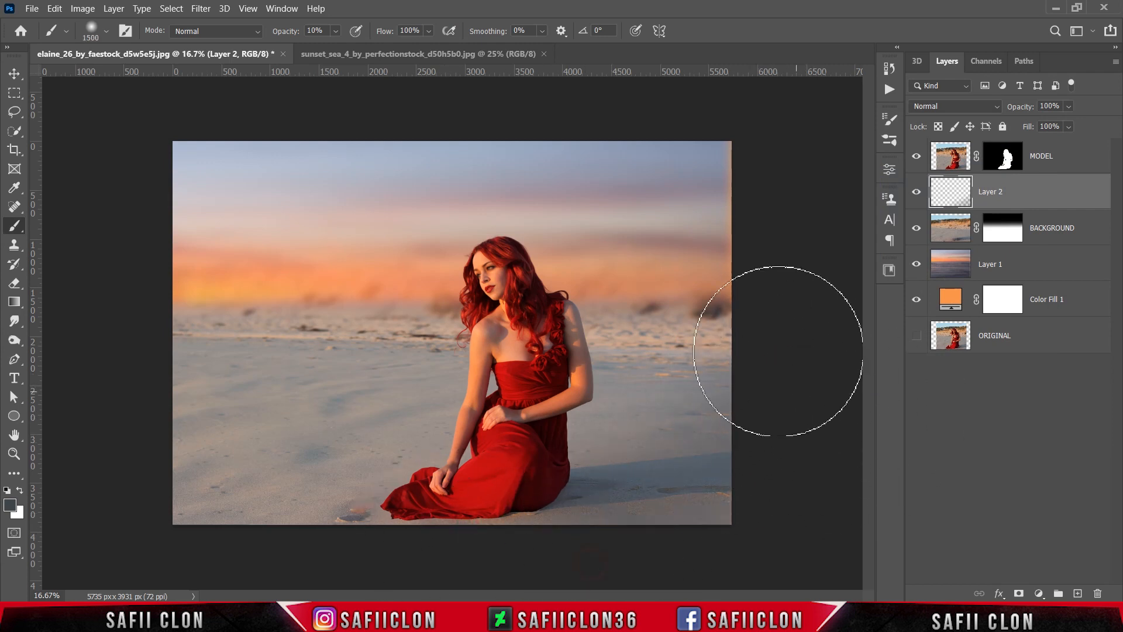
pyautogui.press(']')
pyautogui.press(']')
pyautogui.press(']')
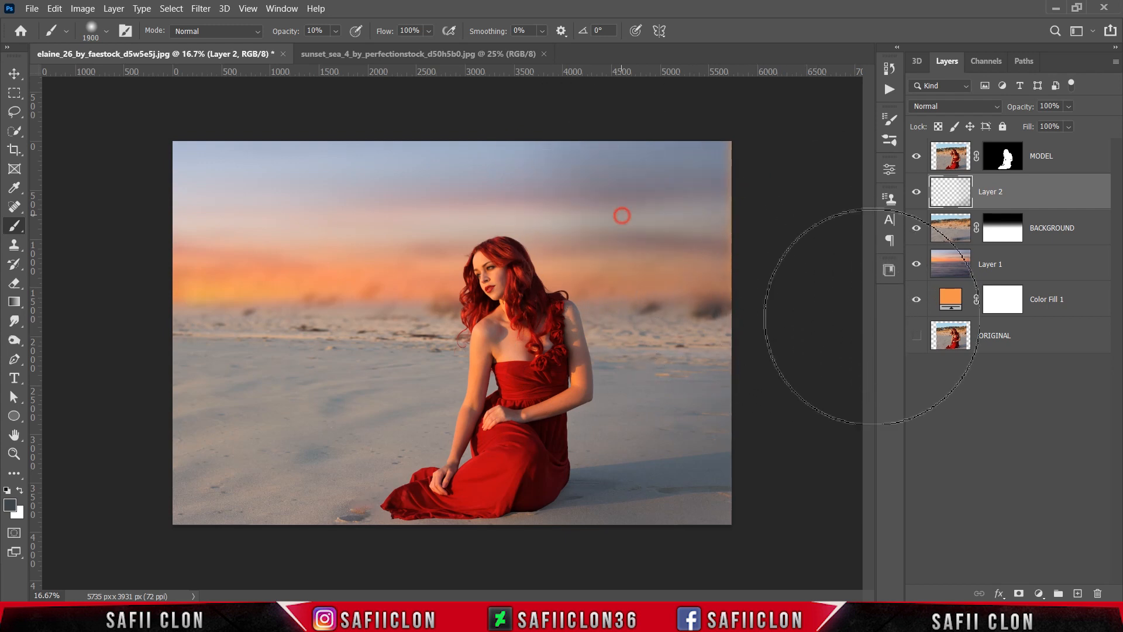
# Step: Reduce the brush to 1100 px and darken the bright orange strip along the upper right edge of the image
pyautogui.press('[')
pyautogui.press('[')
pyautogui.press('[')
pyautogui.press('[')
pyautogui.press('[')
pyautogui.press('[')
pyautogui.press('[')
pyautogui.press('[')
pyautogui.press('[')
pyautogui.press('[')
pyautogui.press('[')
pyautogui.press('[')
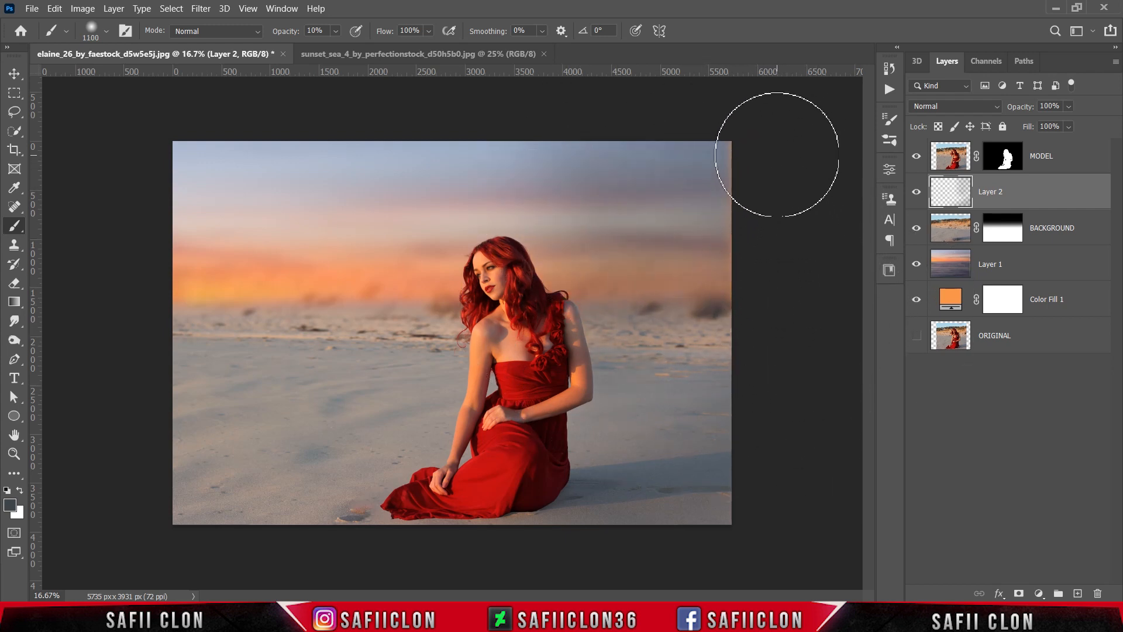
pyautogui.moveTo(757, 137); pyautogui.dragTo(754, 225)
pyautogui.moveTo(752, 125)
pyautogui.mouseDown()
pyautogui.moveTo(753, 226)
pyautogui.moveTo(759, 110)
pyautogui.moveTo(752, 246)
pyautogui.mouseUp()
pyautogui.moveTo(758, 136)
pyautogui.mouseDown()
pyautogui.moveTo(752, 250)
pyautogui.moveTo(762, 211)
pyautogui.moveTo(752, 131)
pyautogui.mouseUp()
pyautogui.moveTo(756, 136)
pyautogui.mouseDown()
pyautogui.moveTo(762, 187)
pyautogui.moveTo(754, 165)
pyautogui.mouseUp()
# Step: Enlarge the brush to 1800 px and build up dark shading over the beach and sky to the right of the woman
pyautogui.press(']')
pyautogui.press(']')
pyautogui.press(']')
pyautogui.press(']')
pyautogui.press(']')
pyautogui.press(']')
pyautogui.press(']')
pyautogui.press(']')
pyautogui.press(']')
pyautogui.press(']')
pyautogui.press(']')
pyautogui.press(']')
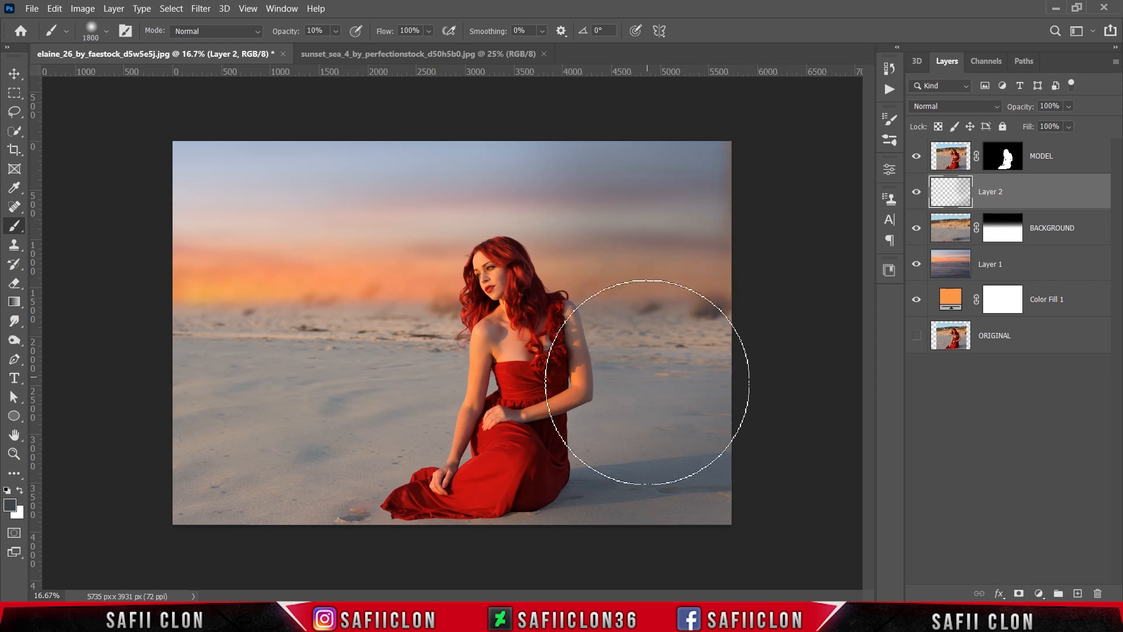
pyautogui.moveTo(662, 370); pyautogui.dragTo(798, 378)
pyautogui.moveTo(759, 436)
pyautogui.mouseDown()
pyautogui.moveTo(542, 518)
pyautogui.moveTo(536, 504)
pyautogui.mouseUp()
pyautogui.moveTo(830, 333); pyautogui.dragTo(526, 520)
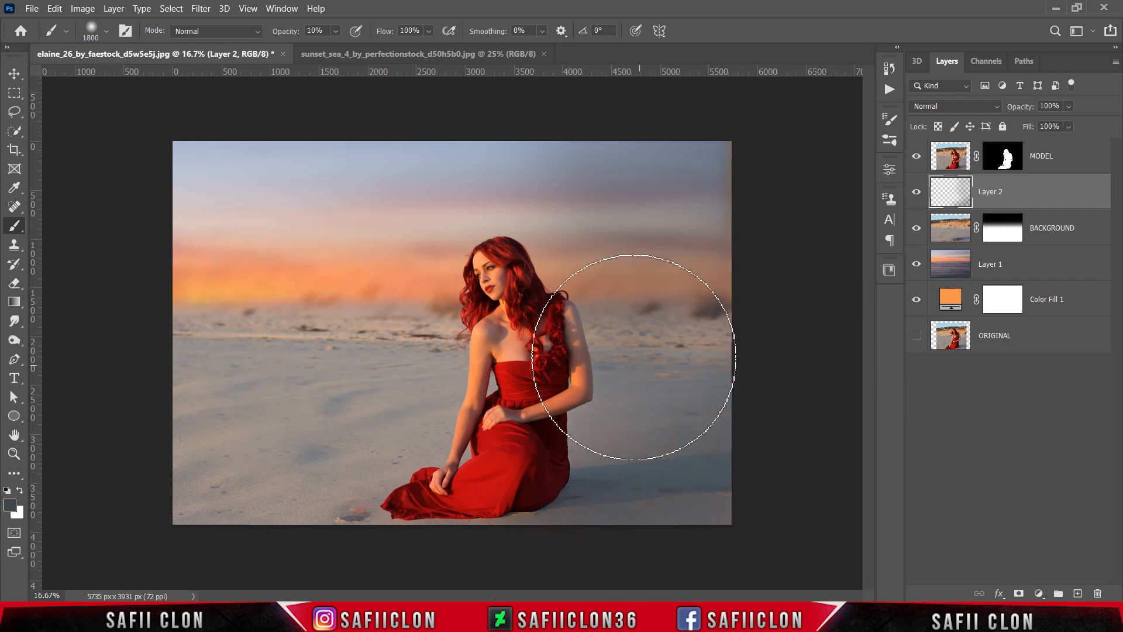
pyautogui.moveTo(821, 260)
pyautogui.mouseDown()
pyautogui.moveTo(660, 137)
pyautogui.moveTo(591, 254)
pyautogui.moveTo(522, 170)
pyautogui.mouseUp()
pyautogui.moveTo(839, 346); pyautogui.dragTo(619, 331)
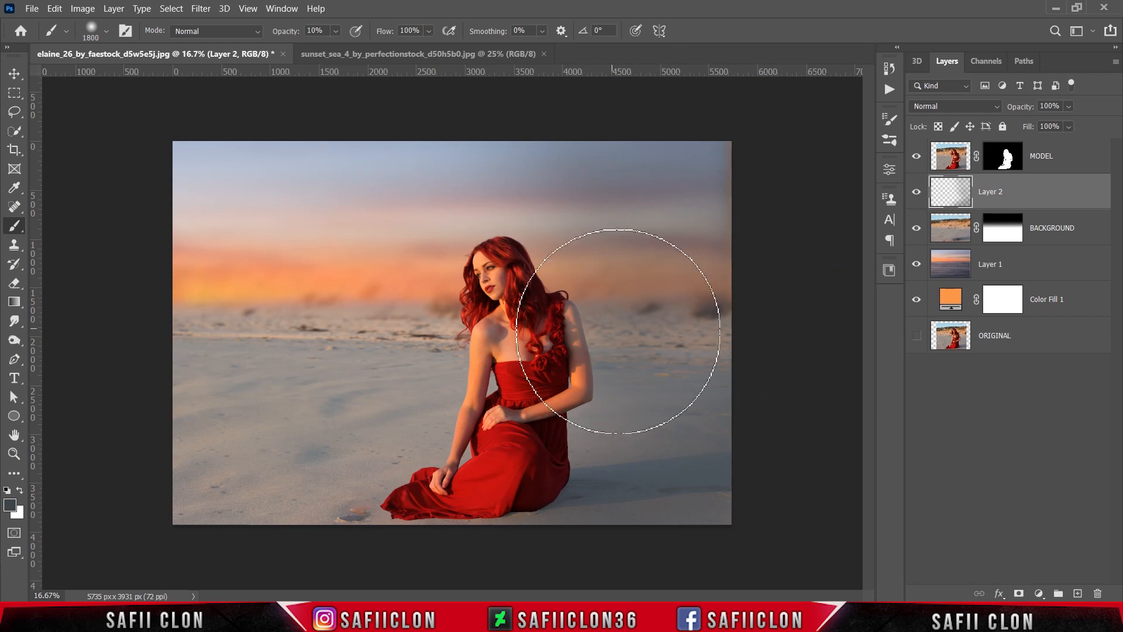
pyautogui.moveTo(830, 432)
pyautogui.mouseDown()
pyautogui.moveTo(778, 379)
pyautogui.moveTo(785, 362)
pyautogui.mouseUp()
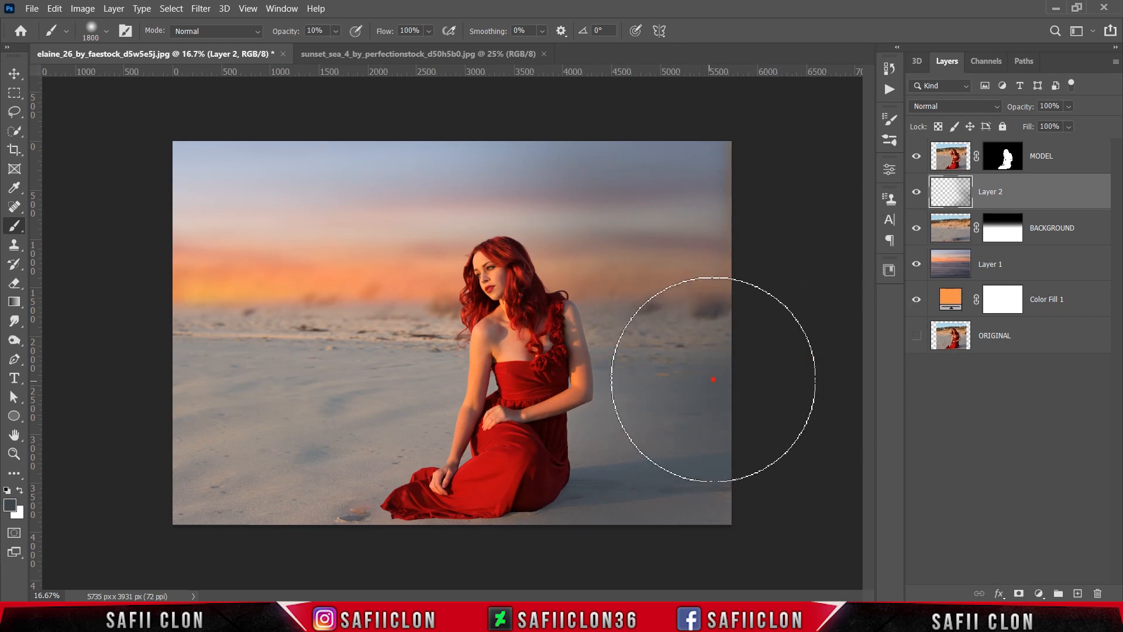
# Step: Compare the image with the painted shading on Layer 2 hidden and shown
pyautogui.click(917, 192)
pyautogui.click(917, 192)
pyautogui.click(917, 192)
pyautogui.click(917, 192)
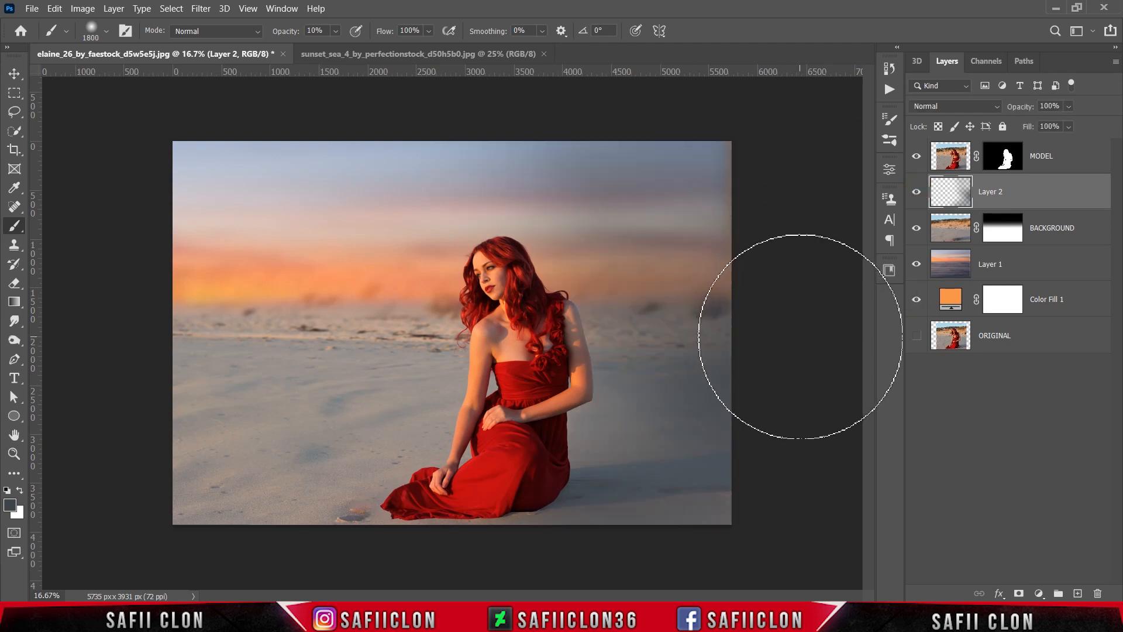
# Step: Add a gradient fill layer above MODEL and base it on the Foreground to Transparent preset
pyautogui.click(1087, 166)
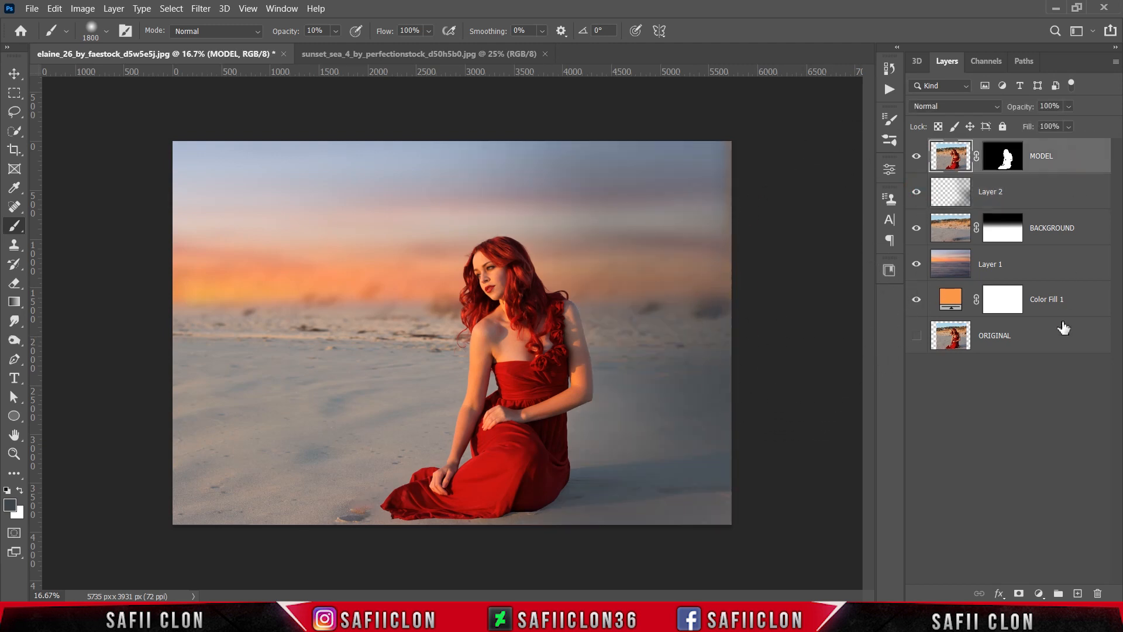
pyautogui.click(1039, 594)
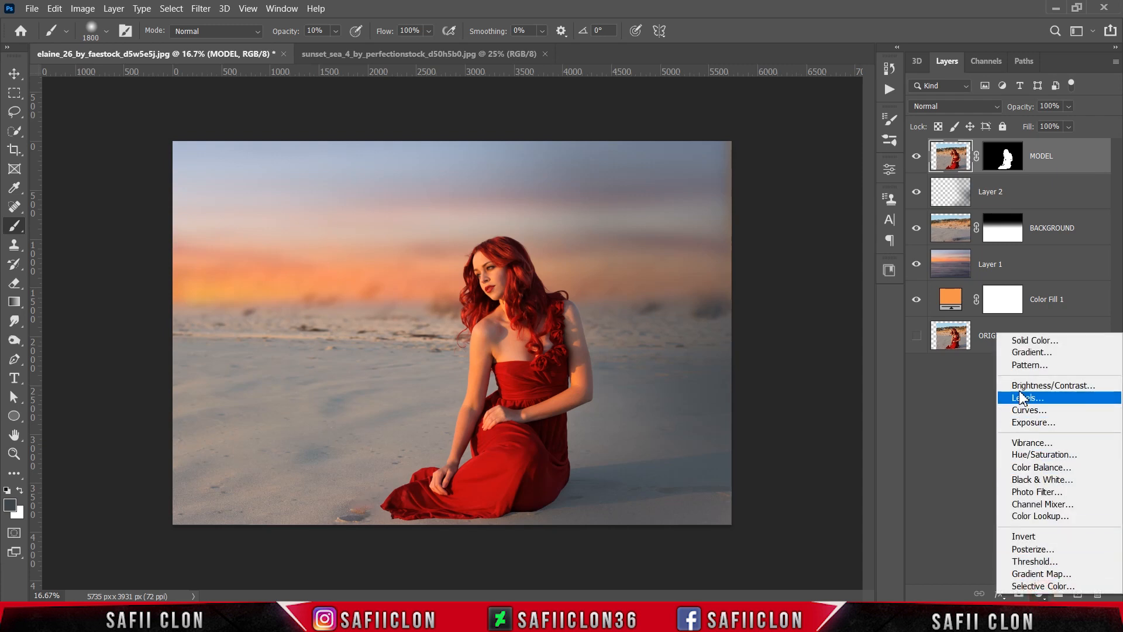
pyautogui.click(1025, 353)
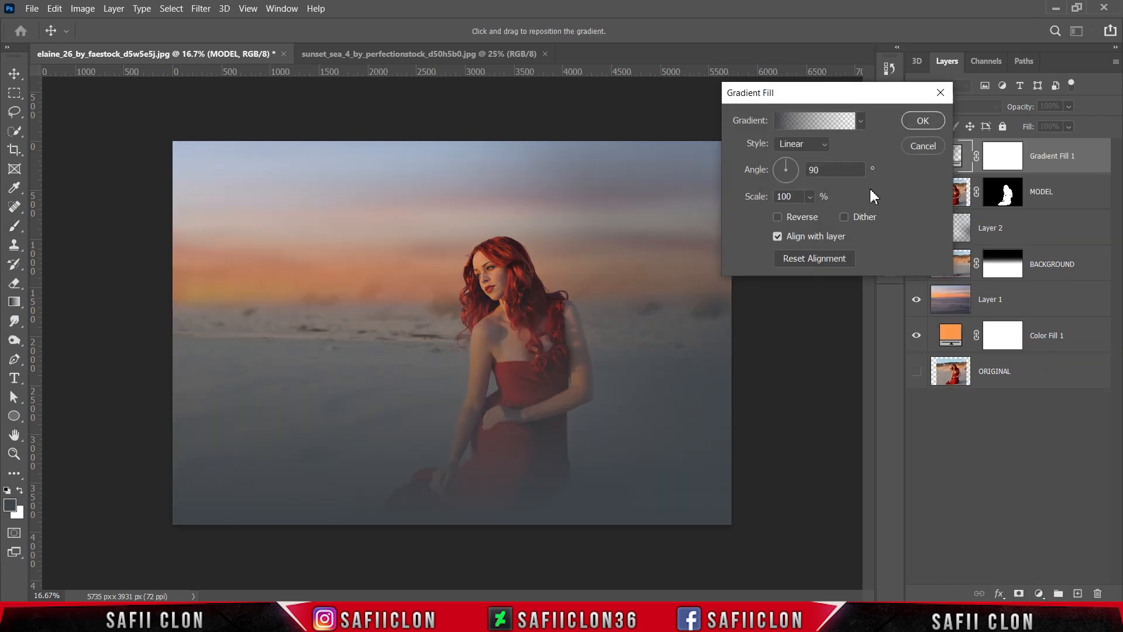
pyautogui.click(819, 123)
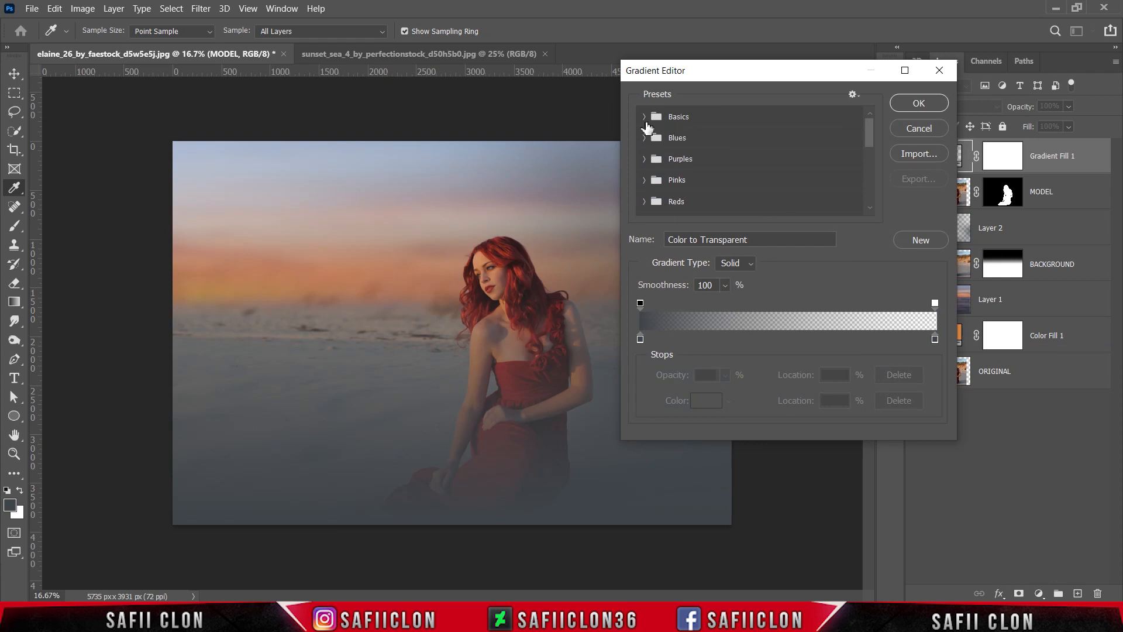
pyautogui.click(645, 117)
pyautogui.click(691, 138)
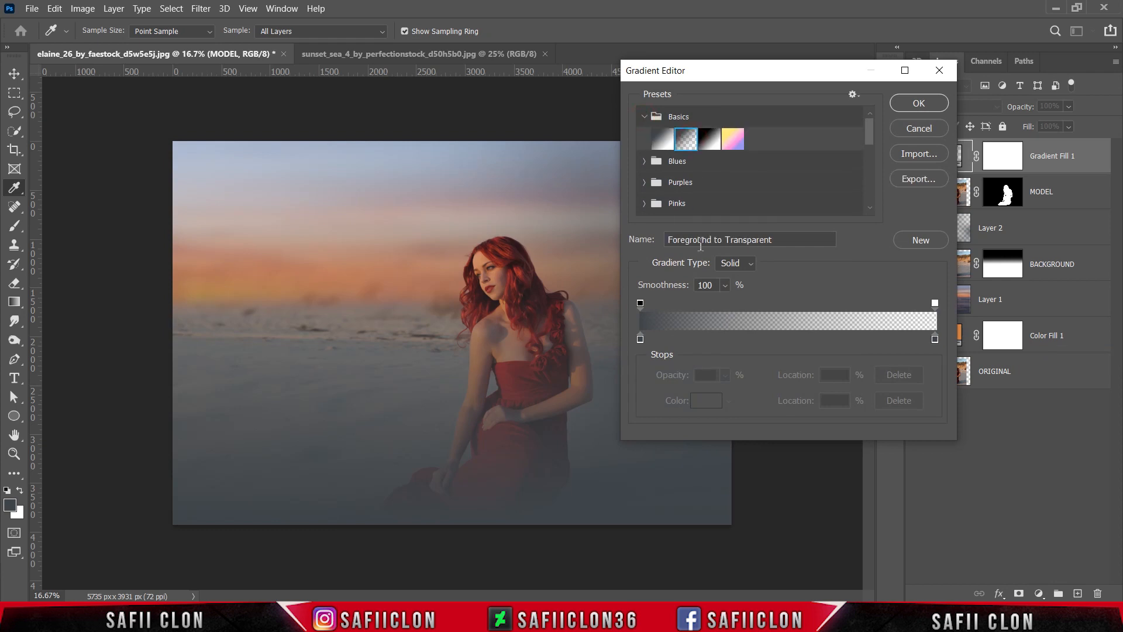
# Step: Set the gradient's starting colour stop to #ff6e0d
pyautogui.click(640, 339)
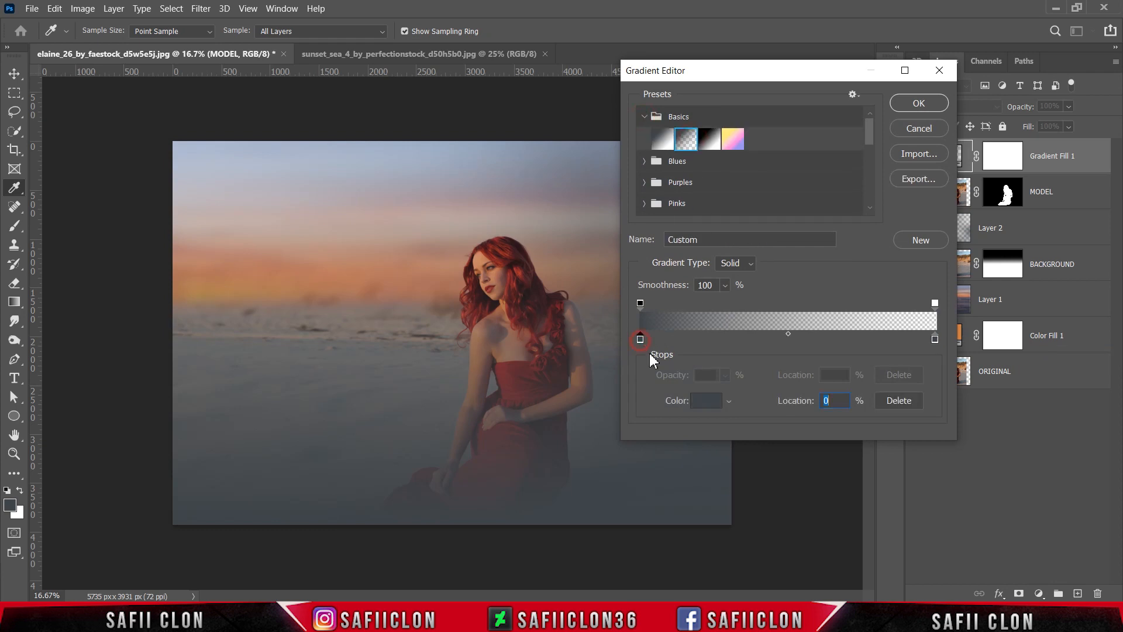
pyautogui.click(704, 401)
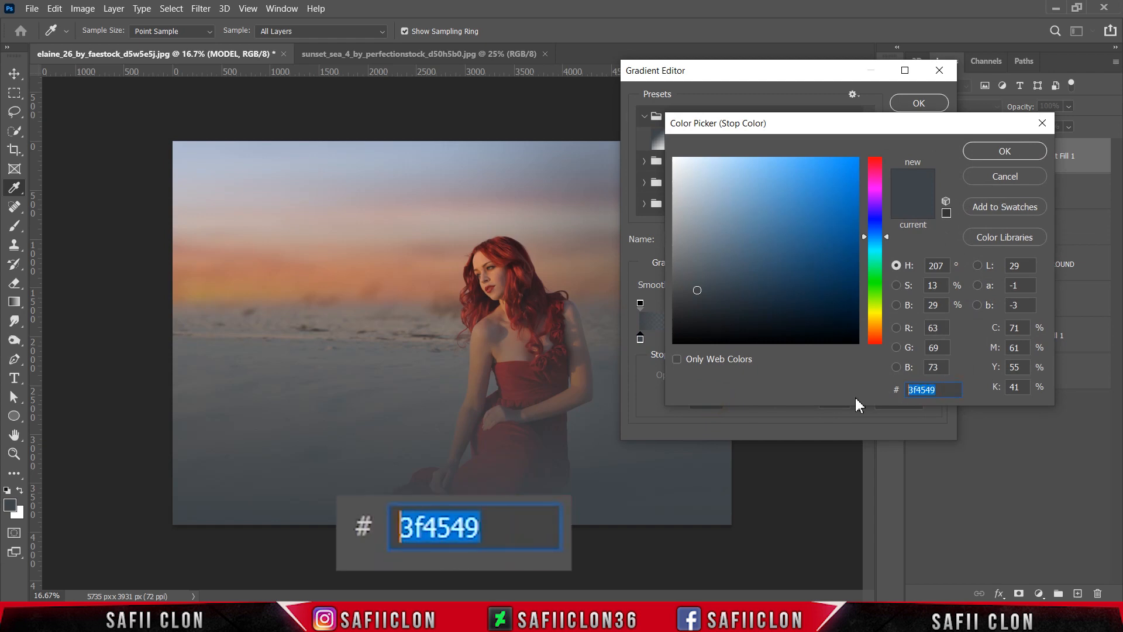
pyautogui.write('ff')
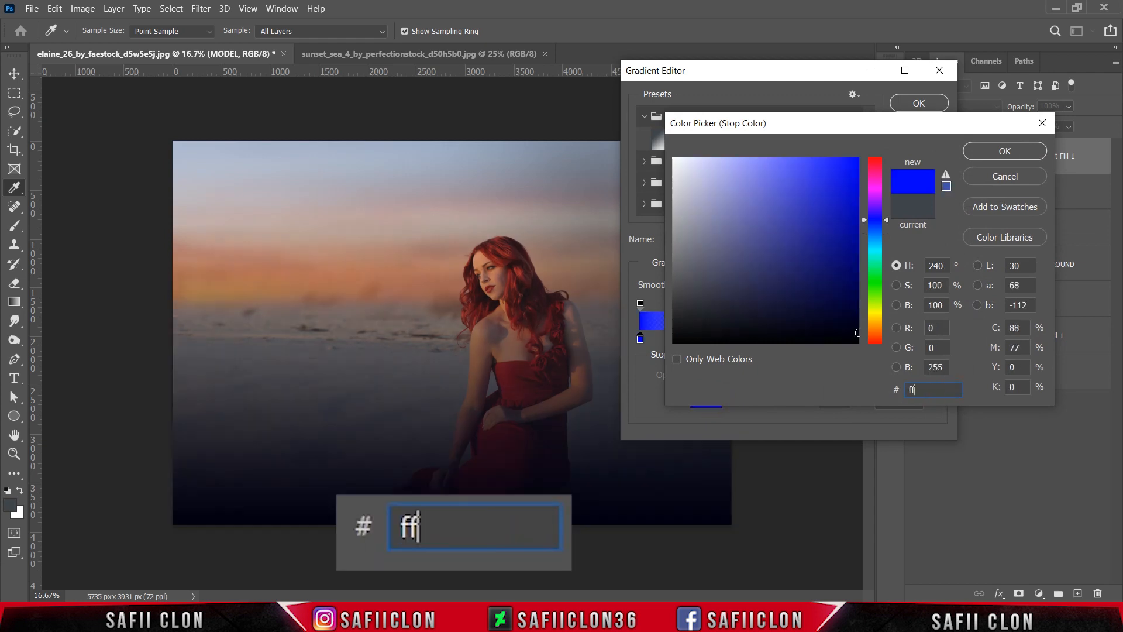
pyautogui.write('6e0d')
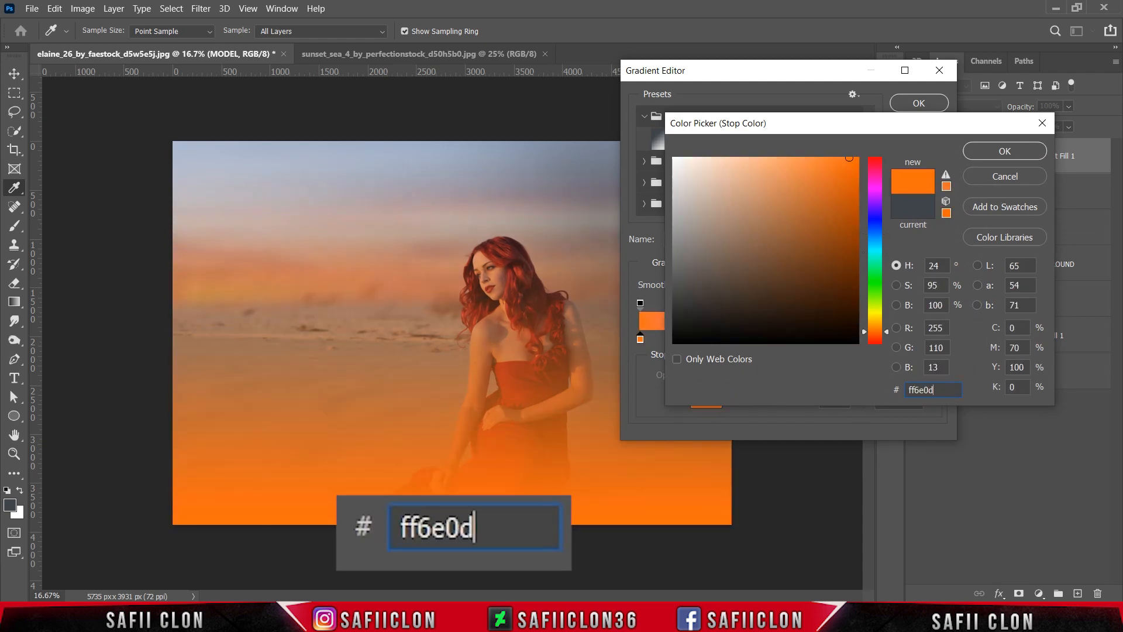
pyautogui.click(1004, 153)
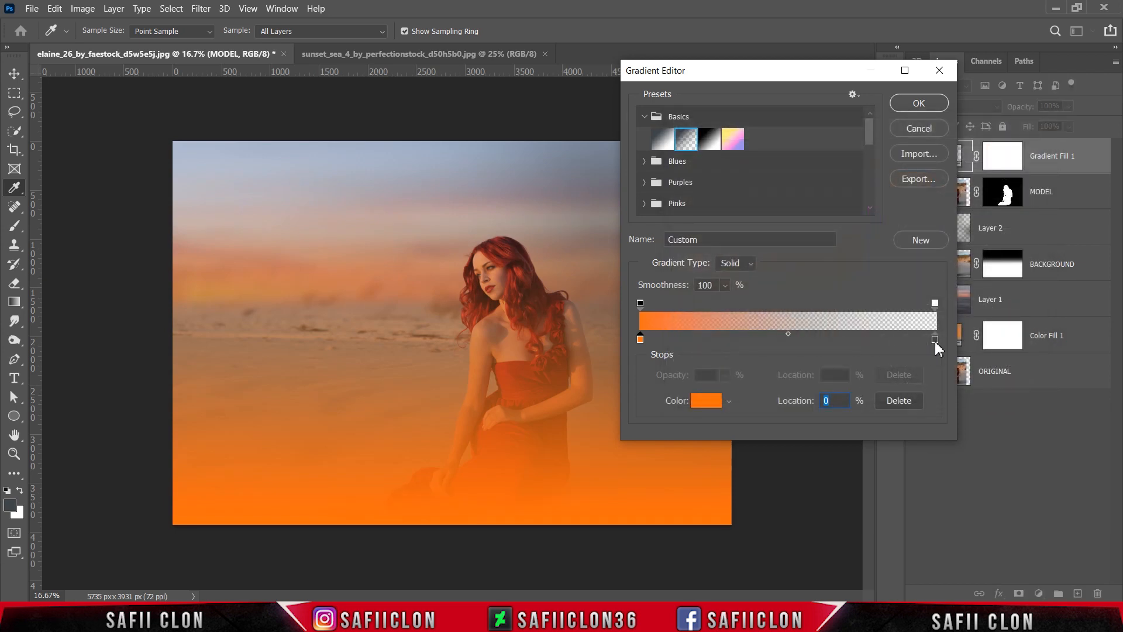
# Step: Set the gradient's end colour stop to #ff7f0d
pyautogui.click(935, 340)
pyautogui.click(705, 403)
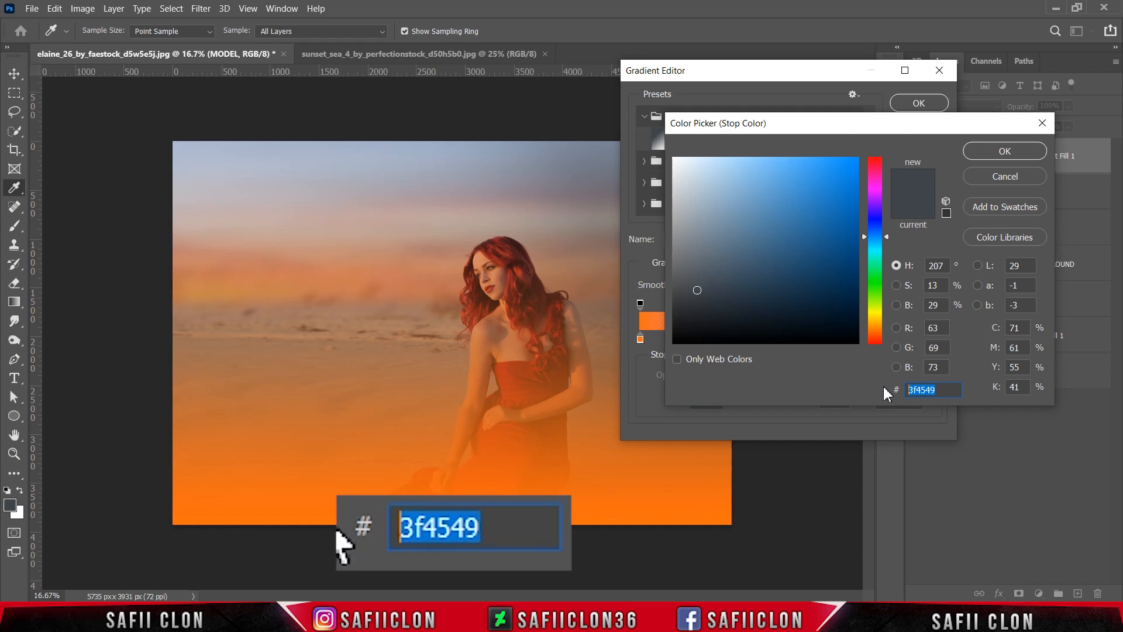
pyautogui.write('ff7f')
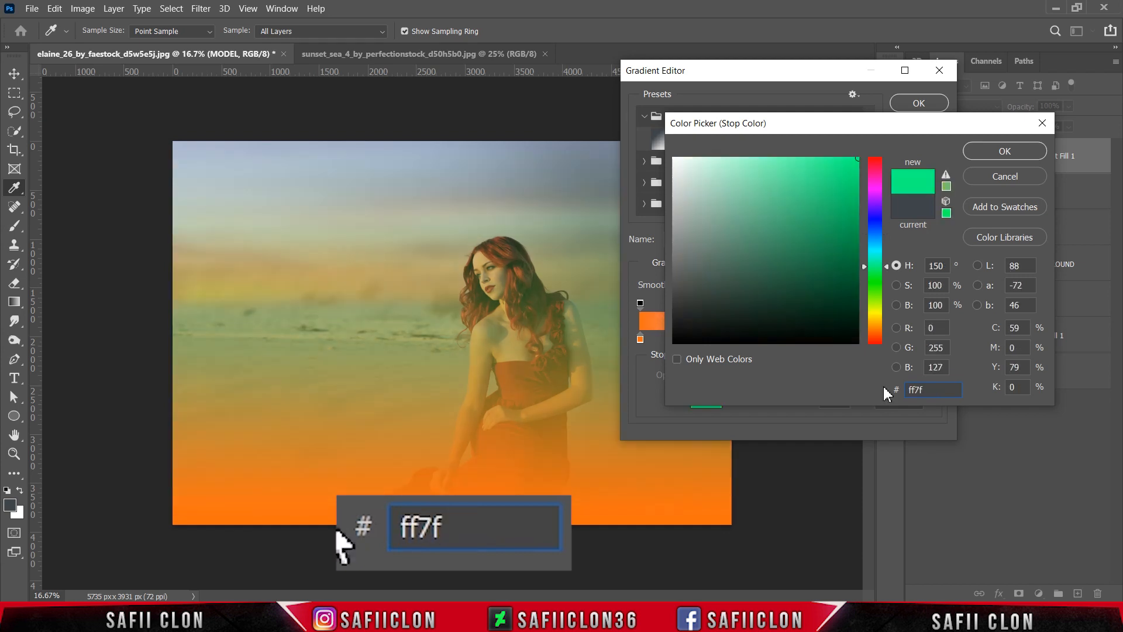
pyautogui.write('0d')
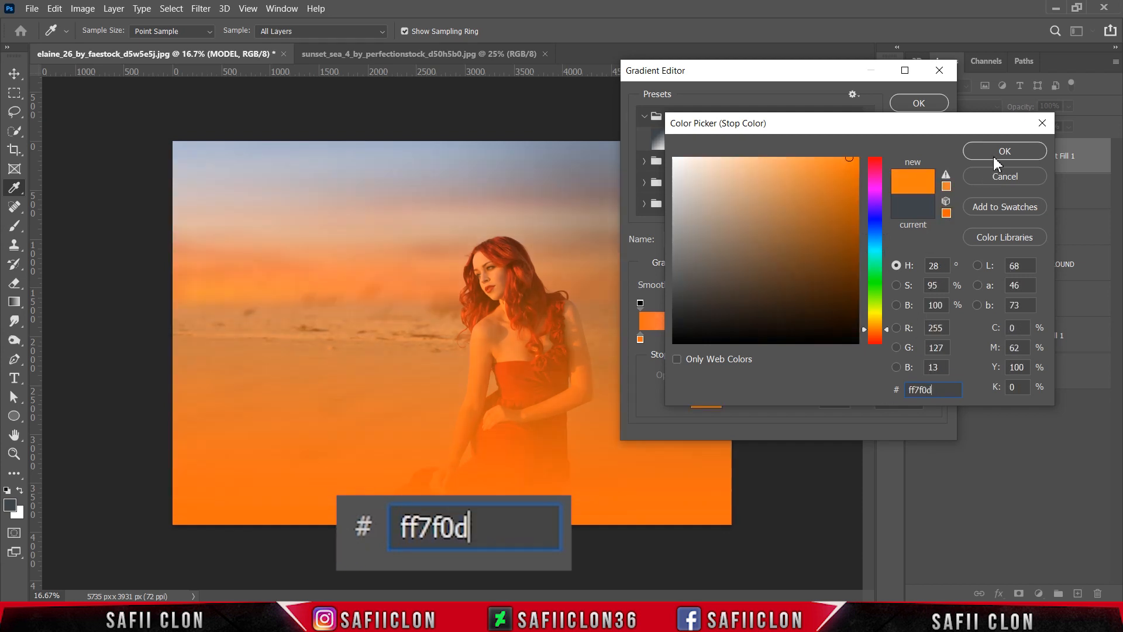
pyautogui.click(994, 153)
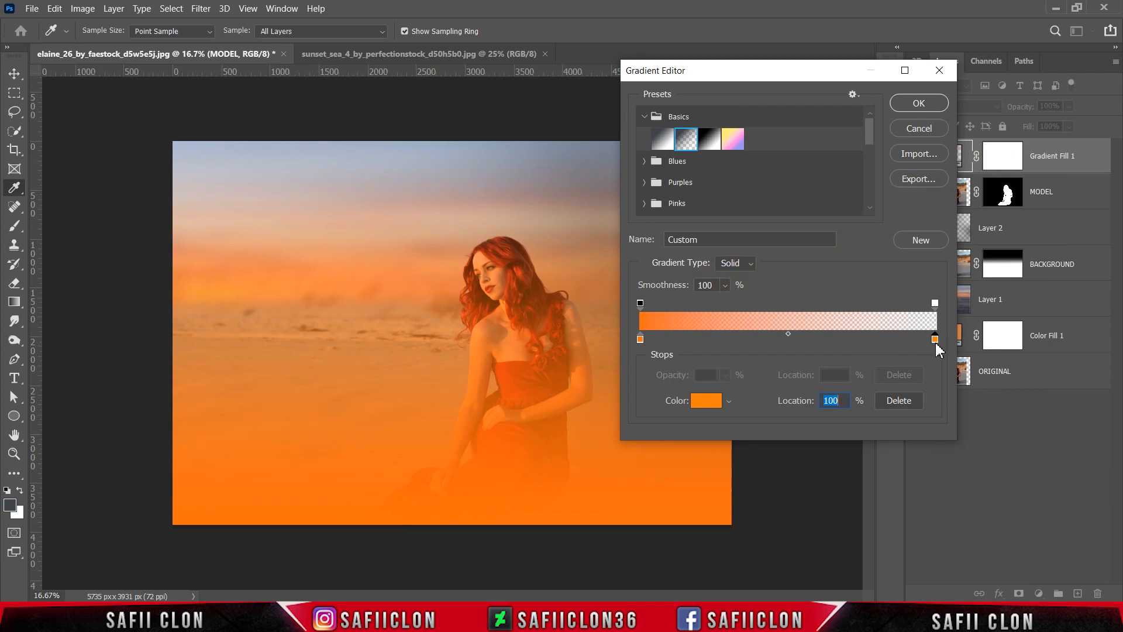
# Step: Move the end colour stop to near the gradient's middle and the transparent opacity stop to 55%, and accept the gradient
pyautogui.moveTo(935, 344); pyautogui.dragTo(781, 340)
pyautogui.moveTo(935, 303); pyautogui.dragTo(803, 305)
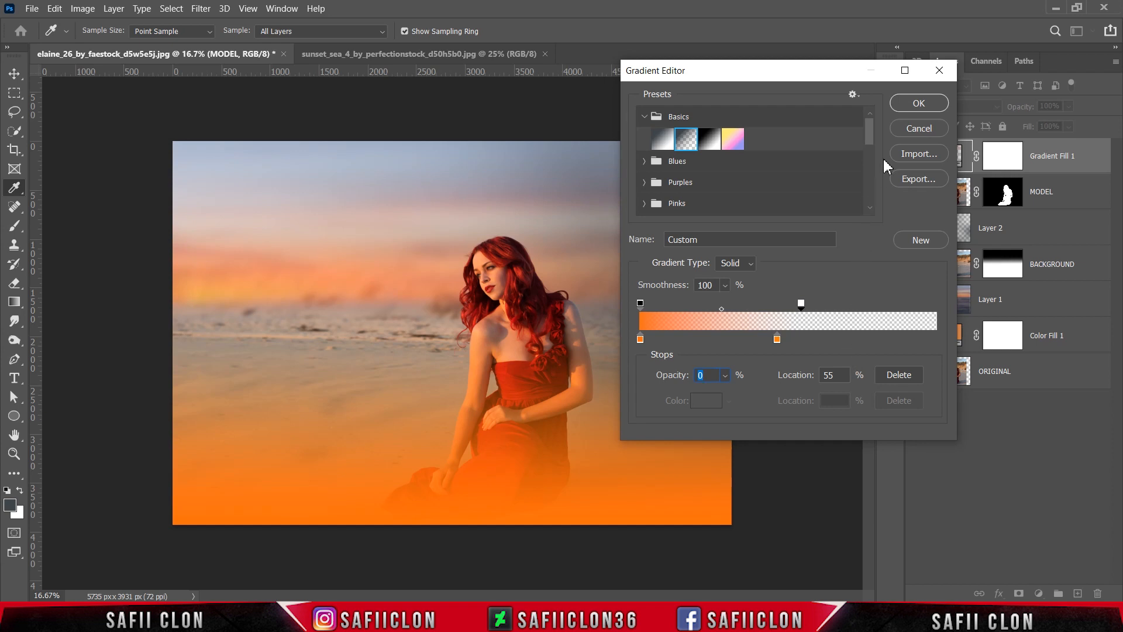
pyautogui.click(916, 106)
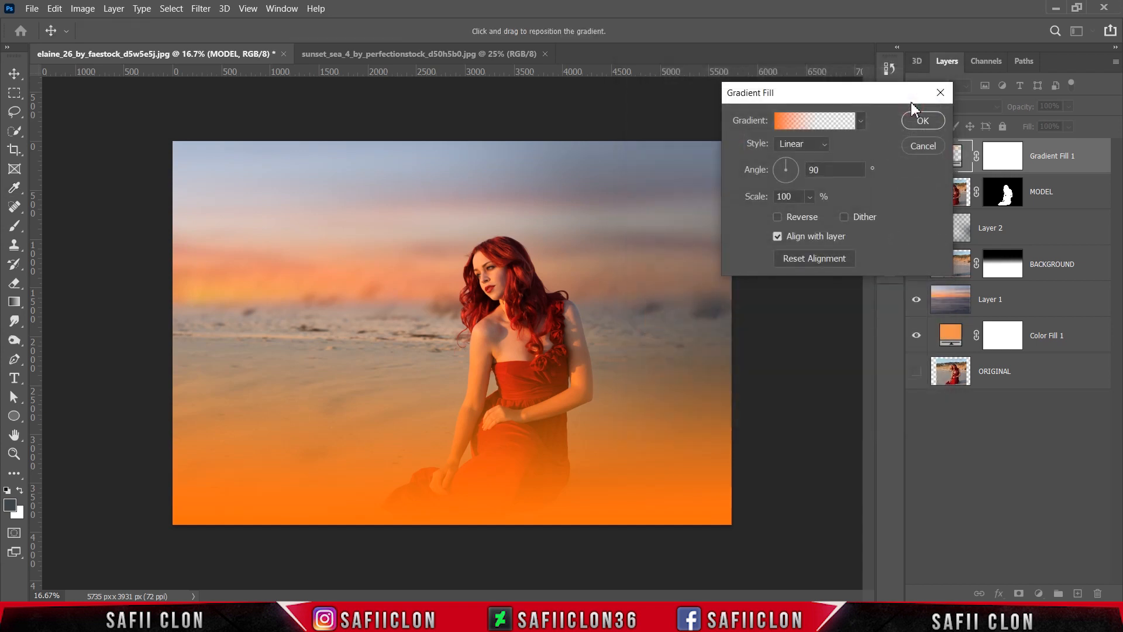
# Step: Keep the gradient fill linear, rotate it to -32.98°, shift it slightly toward the upper right, and apply it
pyautogui.click(820, 150)
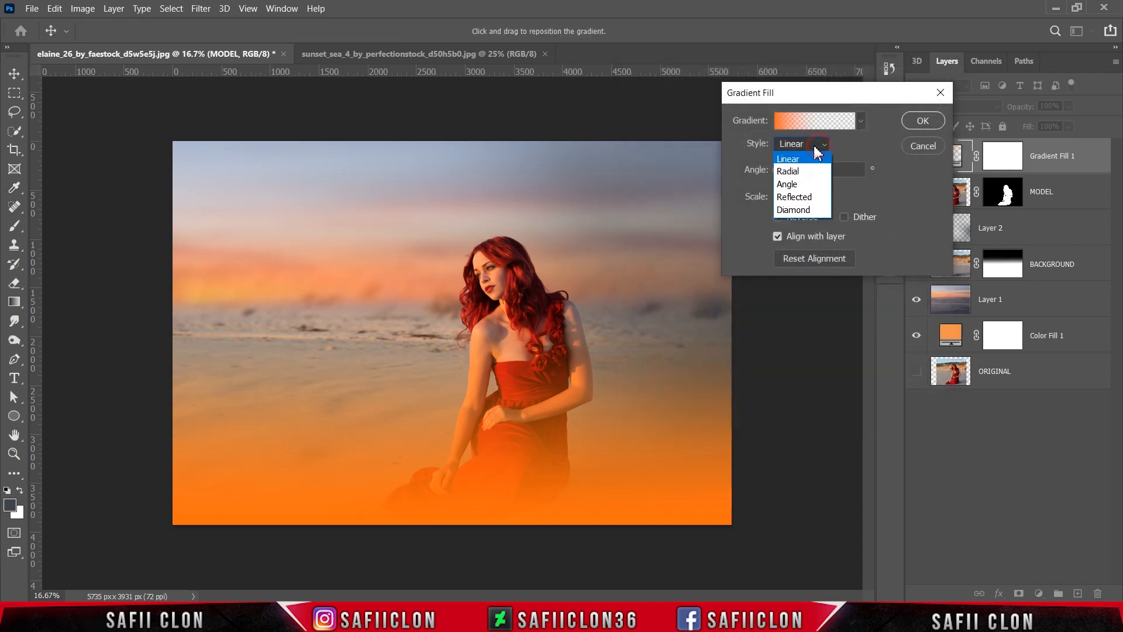
pyautogui.click(797, 155)
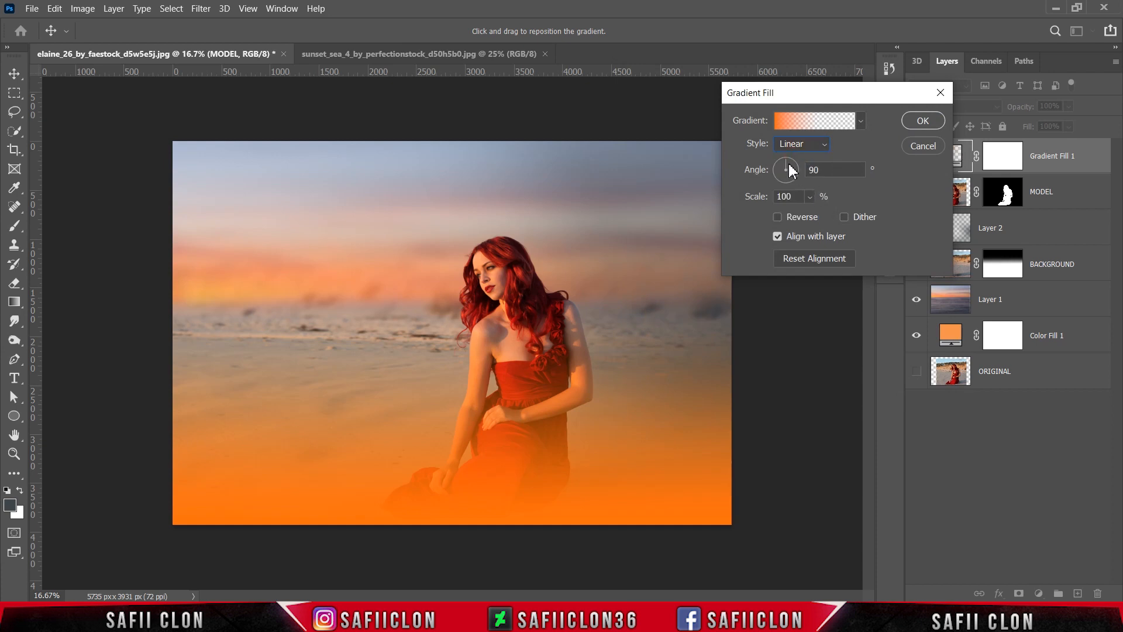
pyautogui.moveTo(787, 163); pyautogui.dragTo(802, 170)
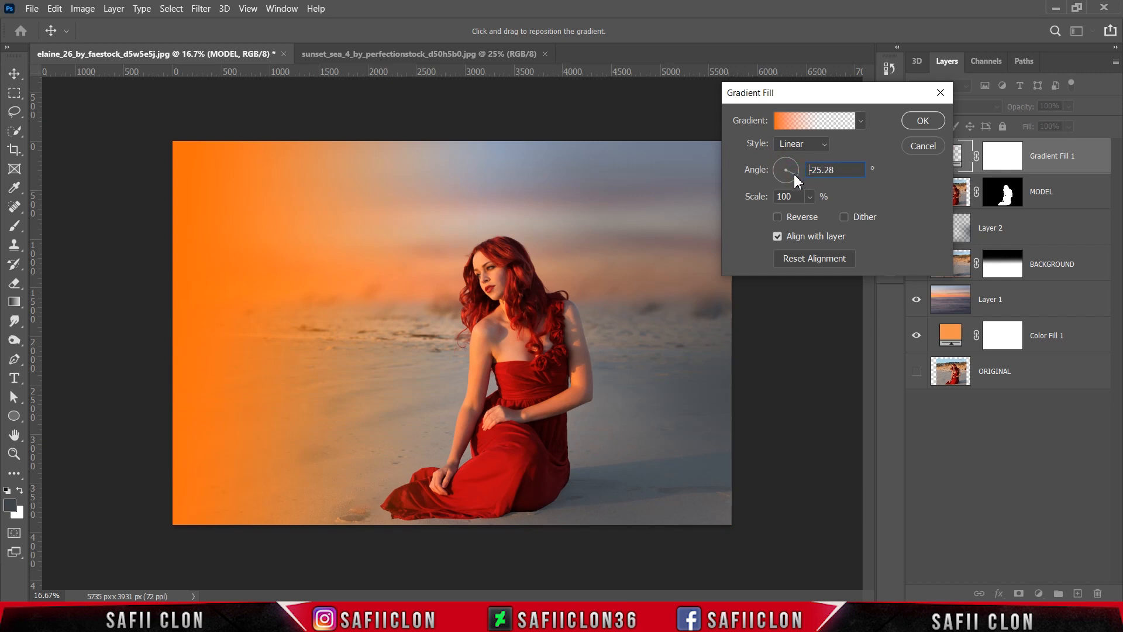
pyautogui.moveTo(792, 174); pyautogui.dragTo(794, 176)
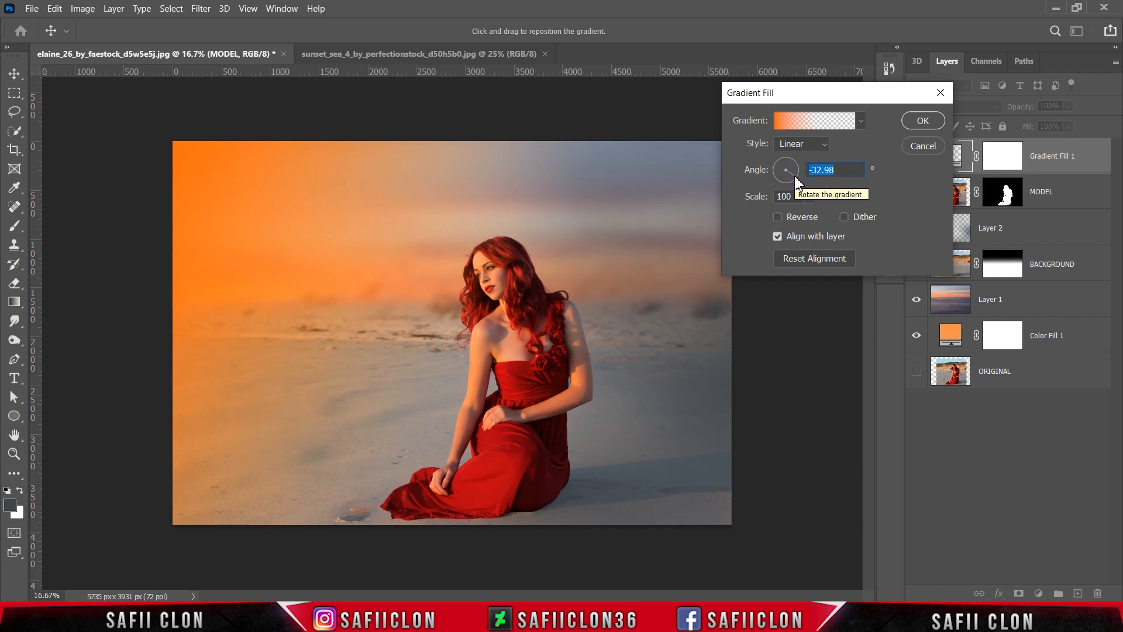
pyautogui.moveTo(249, 241)
pyautogui.mouseDown()
pyautogui.moveTo(302, 251)
pyautogui.moveTo(216, 218)
pyautogui.moveTo(296, 256)
pyautogui.moveTo(259, 237)
pyautogui.mouseUp()
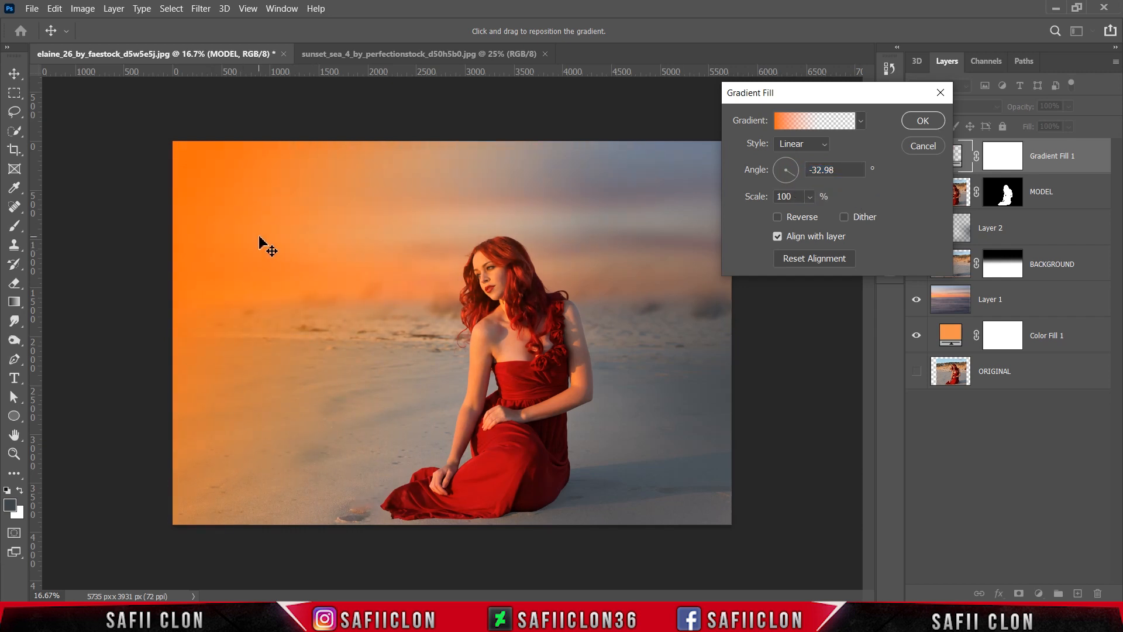
pyautogui.click(923, 121)
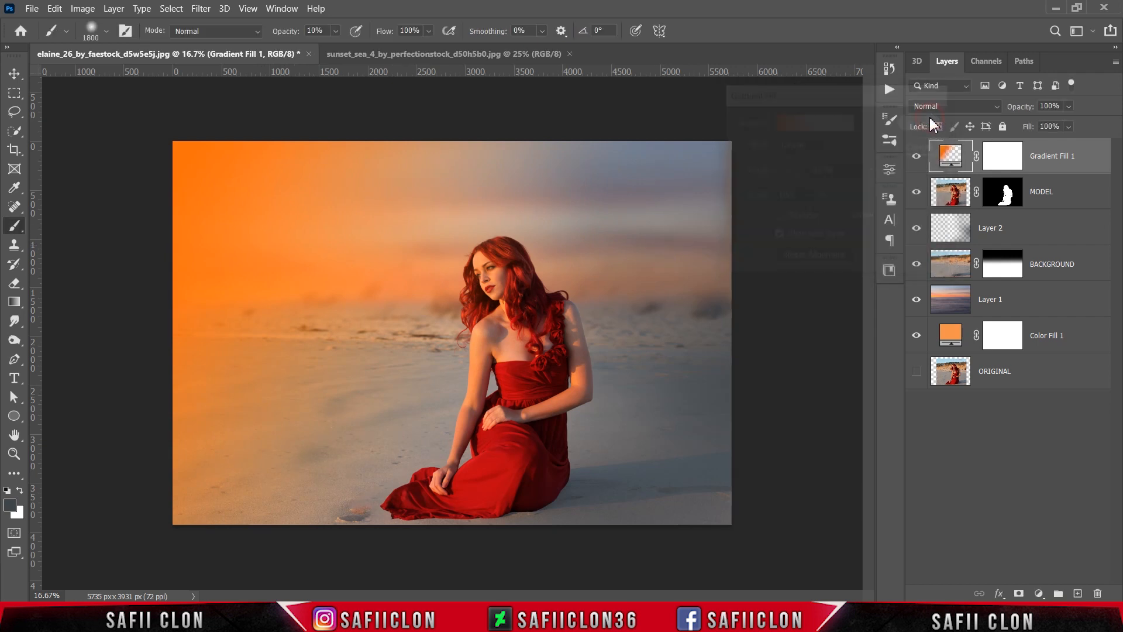
# Step: Set the gradient fill layer's blend mode to Color Dodge
pyautogui.click(973, 105)
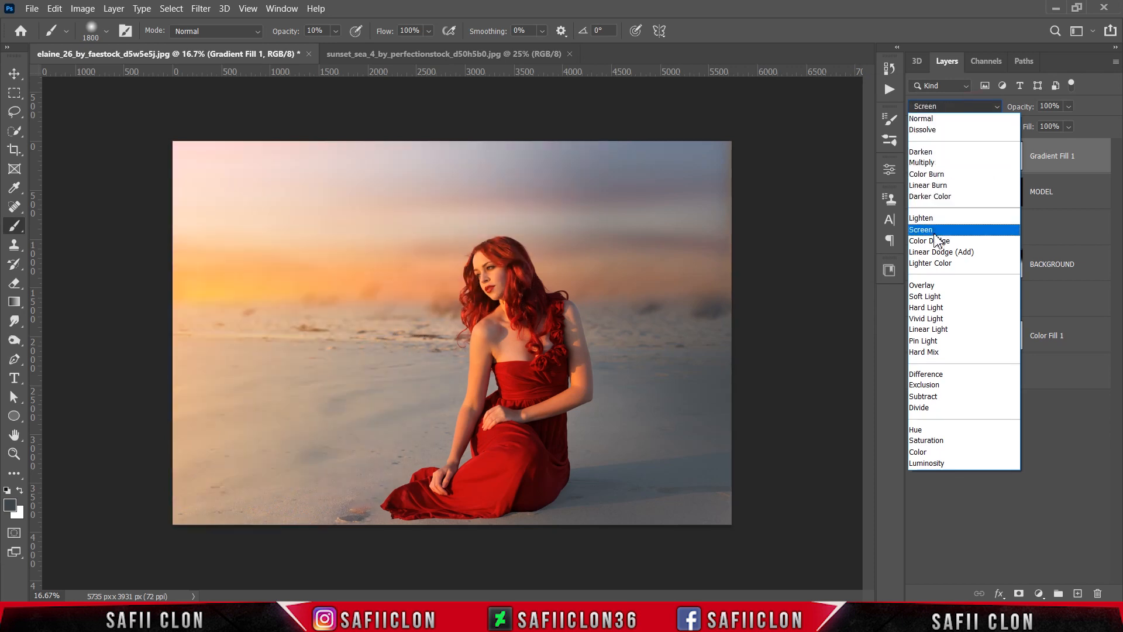
pyautogui.click(937, 242)
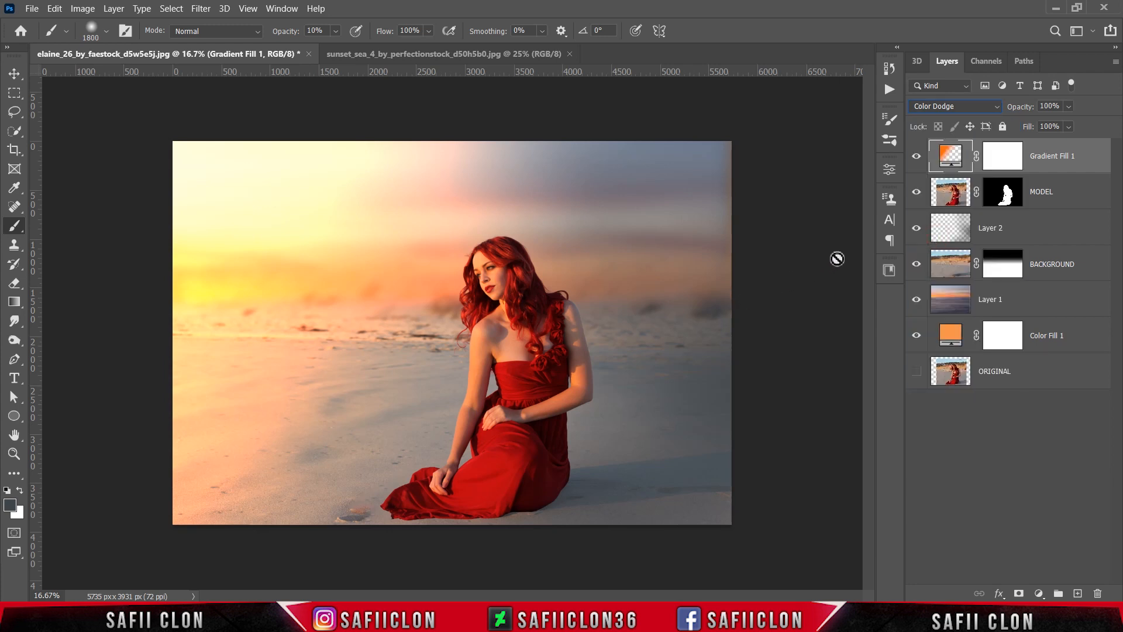
# Step: Compare the composite with and without the gradient fill layer
pyautogui.click(917, 156)
pyautogui.click(917, 157)
pyautogui.click(917, 157)
pyautogui.click(917, 157)
# Step: Stamp all visible layers into a new layer on top and convert it to a smart object
pyautogui.hotkey('ctrl', 'shift', 'alt', 'e')
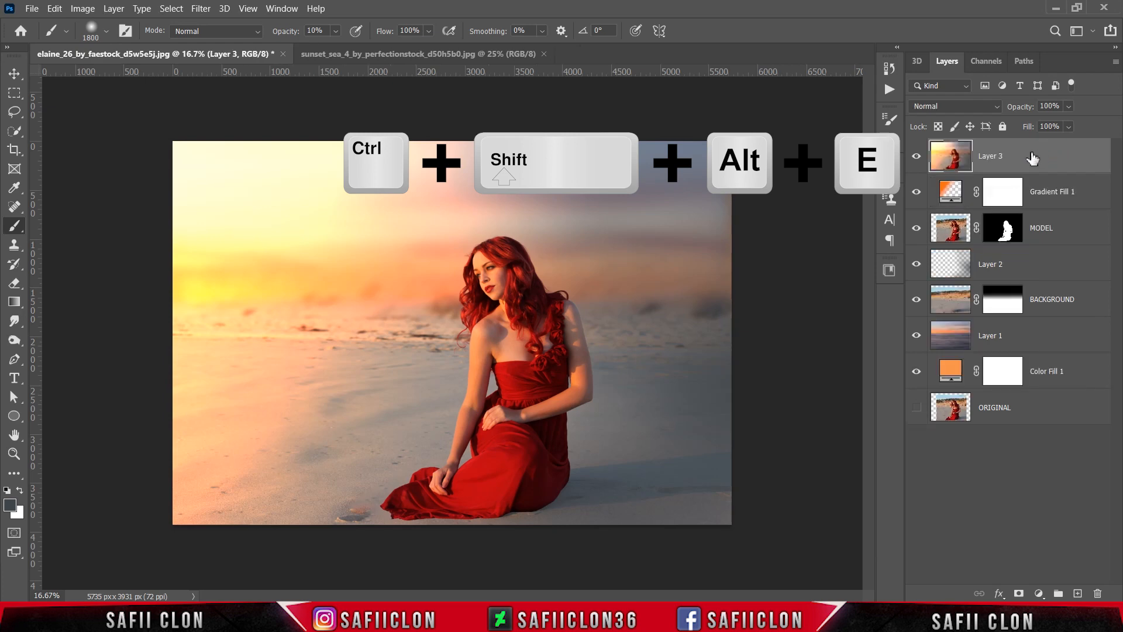
pyautogui.rightClick(1033, 158)
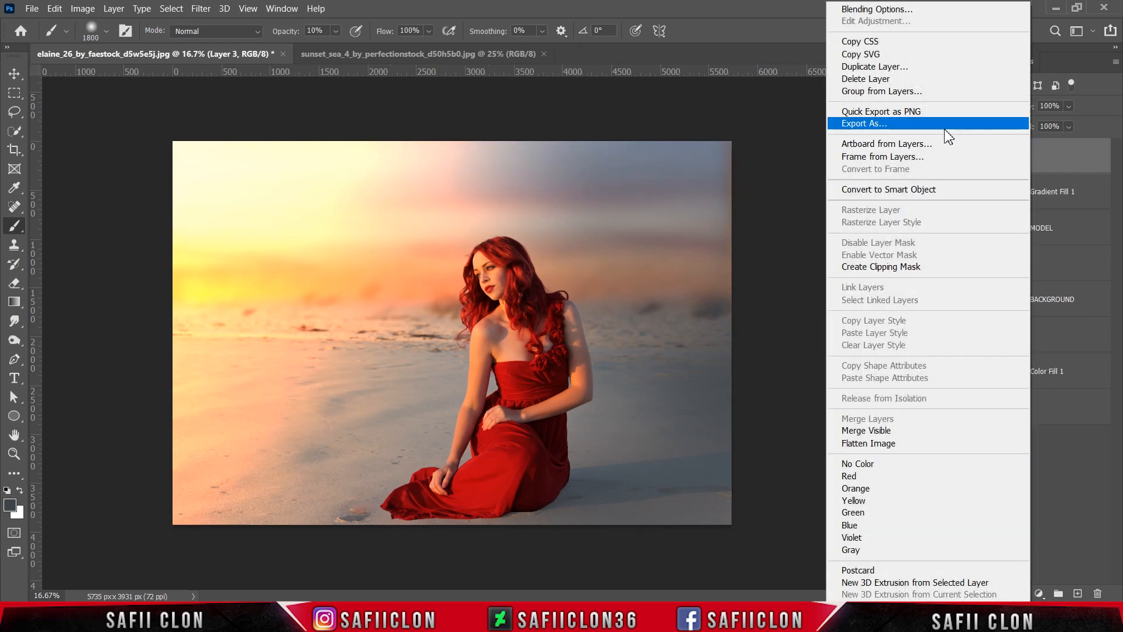
pyautogui.click(864, 191)
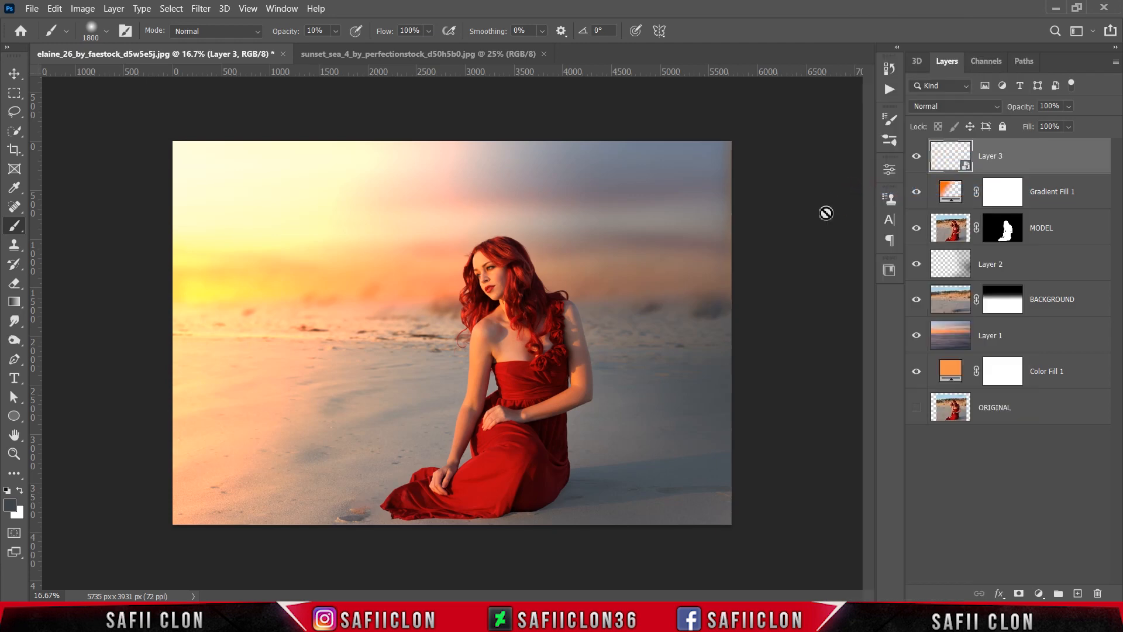
# Step: In the Camera Raw Filter, set Temperature -18, Tint +10, Exposure -0.05, Highlights -10, Shadows +24, Whites +48 and Blacks +18
pyautogui.click(198, 8)
pyautogui.click(243, 111)
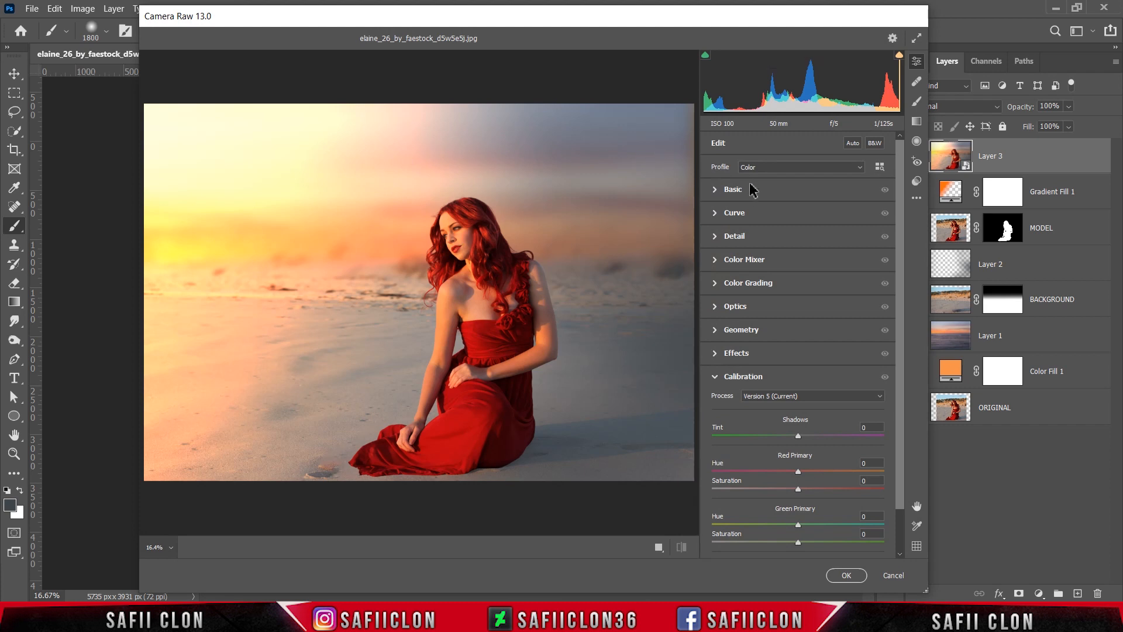
pyautogui.click(715, 191)
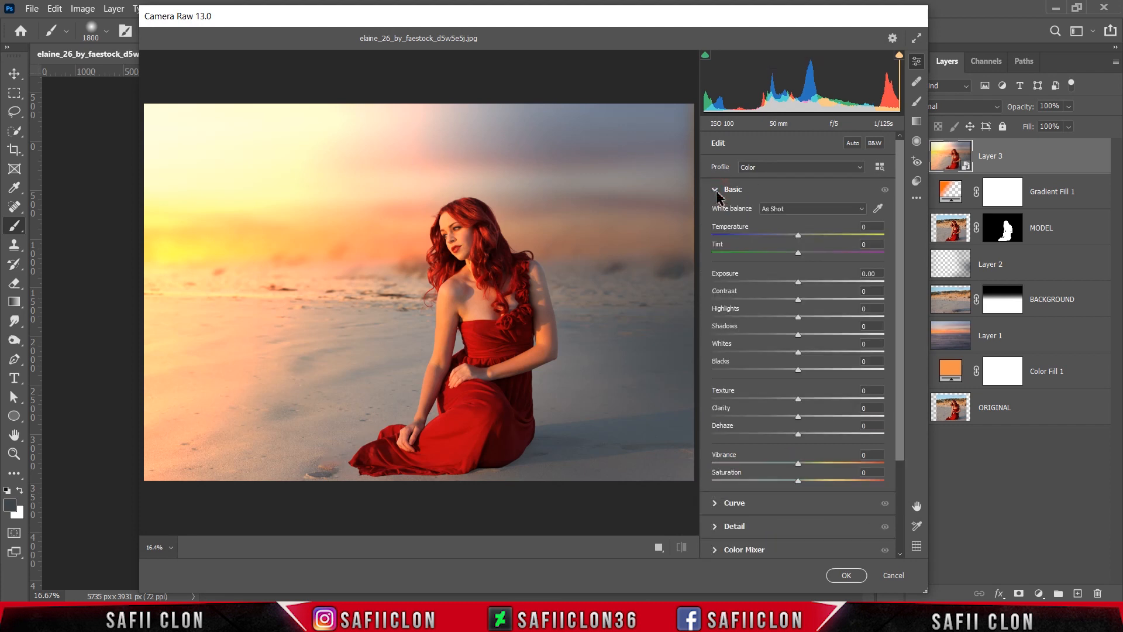
pyautogui.moveTo(797, 233); pyautogui.dragTo(811, 370)
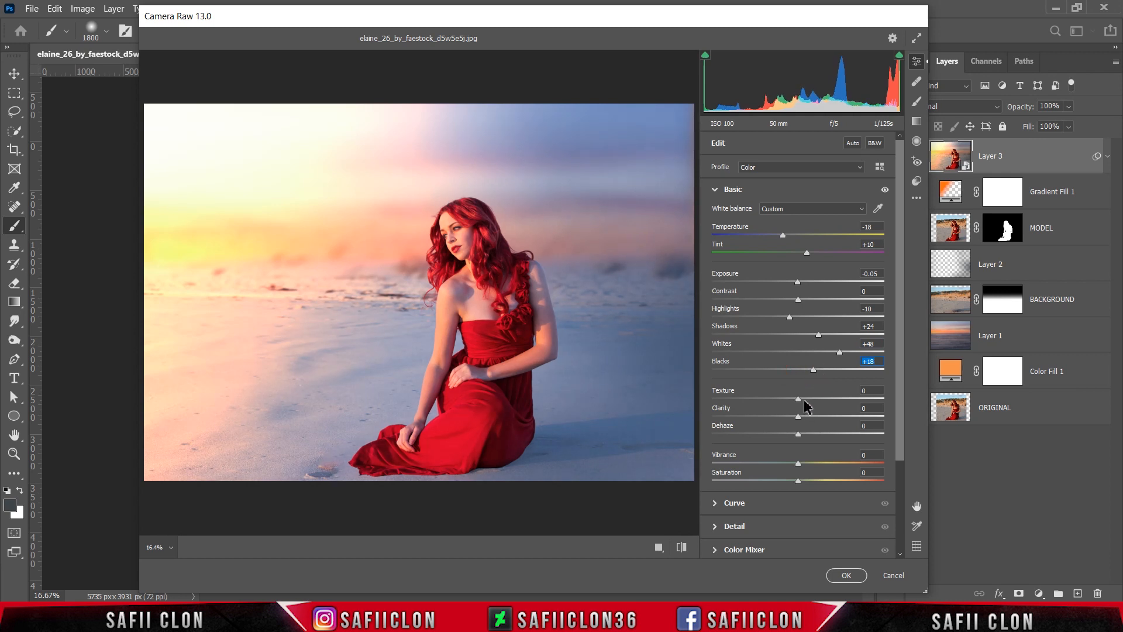
# Step: Set Texture to +3, Clarity to -7, Dehaze to +20, Vibrance to -5 and Saturation to +5
pyautogui.moveTo(798, 399); pyautogui.dragTo(796, 417)
pyautogui.moveTo(799, 434); pyautogui.dragTo(817, 431)
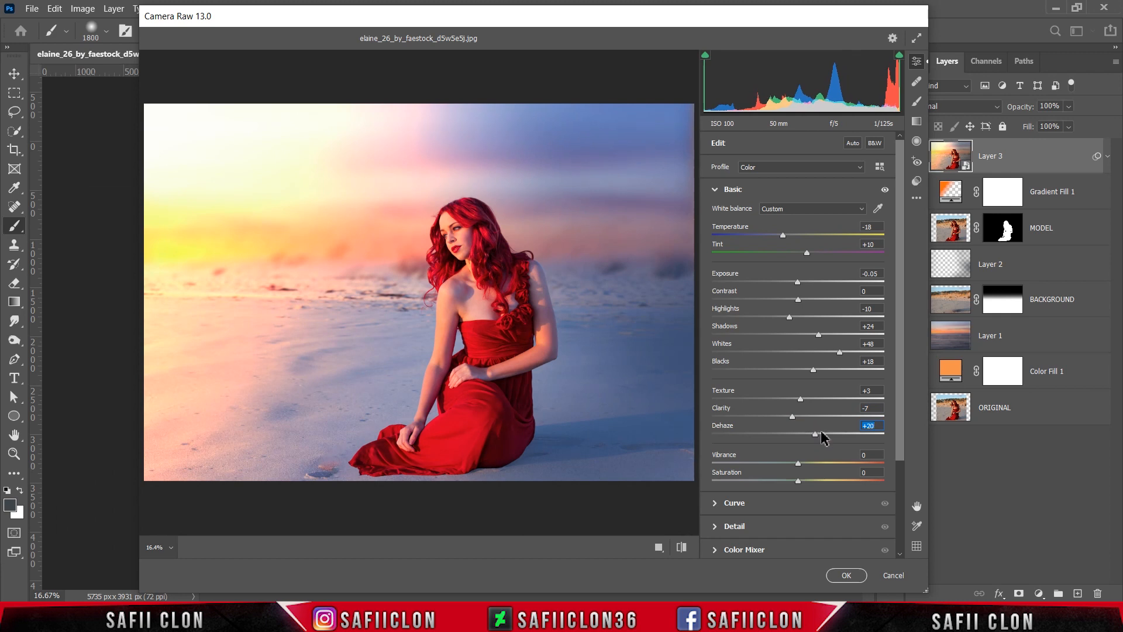
pyautogui.moveTo(900, 340); pyautogui.dragTo(902, 445)
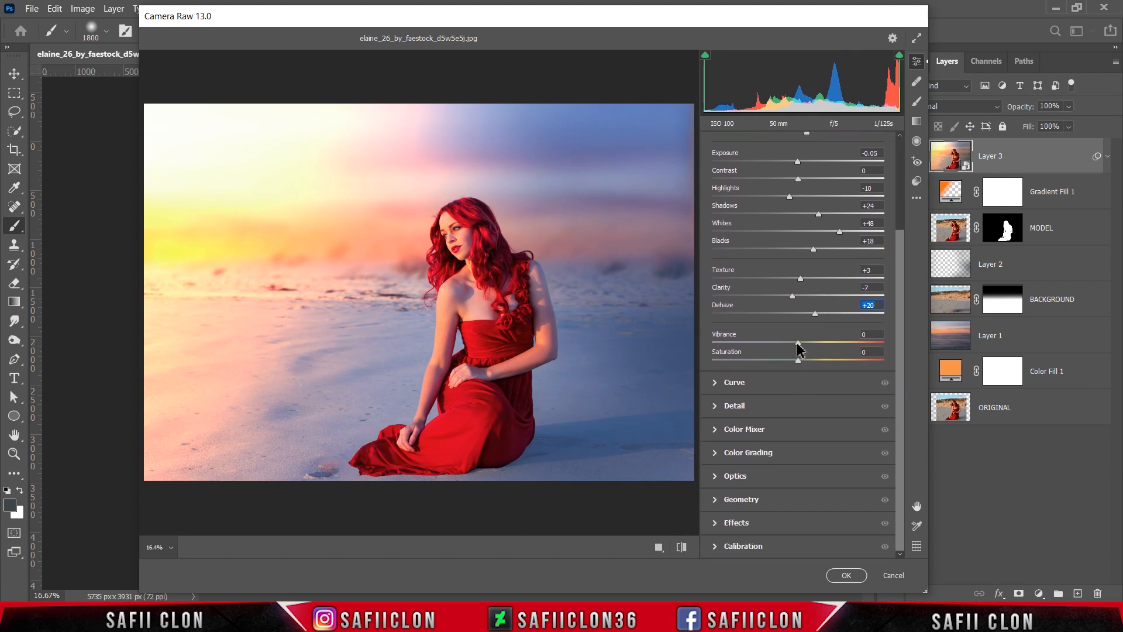
pyautogui.moveTo(798, 343); pyautogui.dragTo(805, 365)
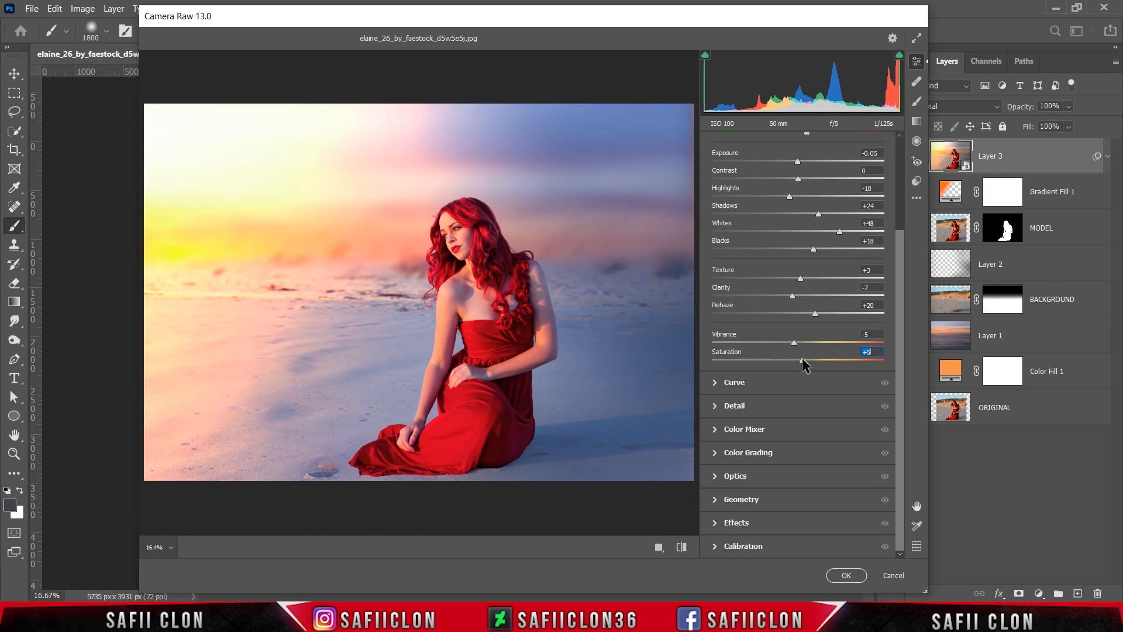
# Step: Add a midpoint to the blue channel curve with input 137 and output 107
pyautogui.click(727, 389)
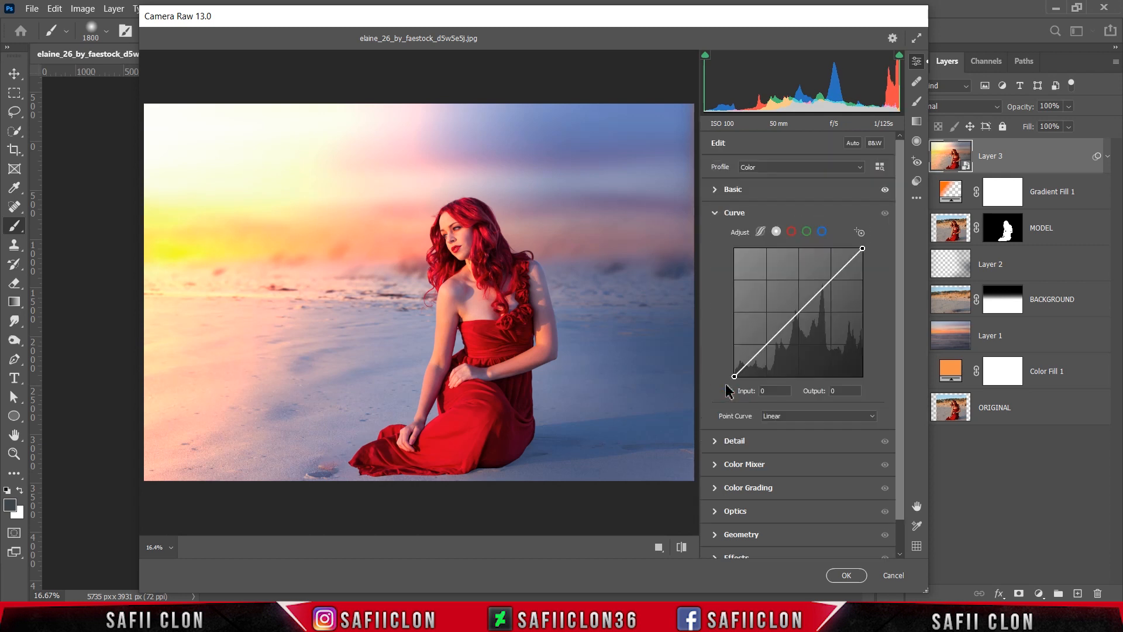
pyautogui.click(823, 233)
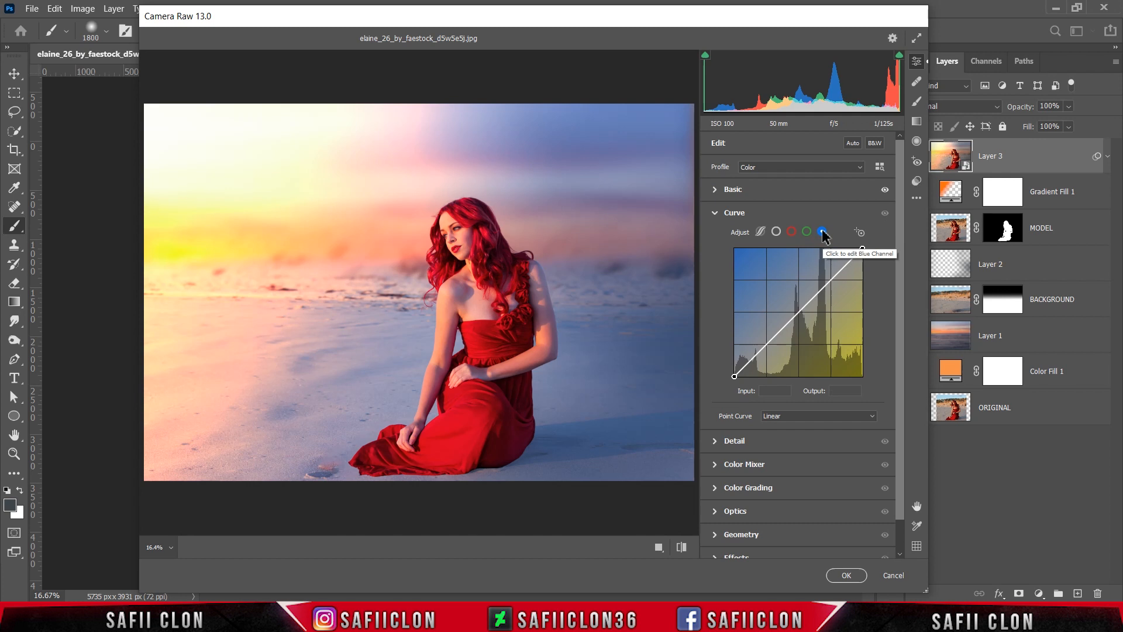
pyautogui.click(798, 314)
pyautogui.click(788, 390)
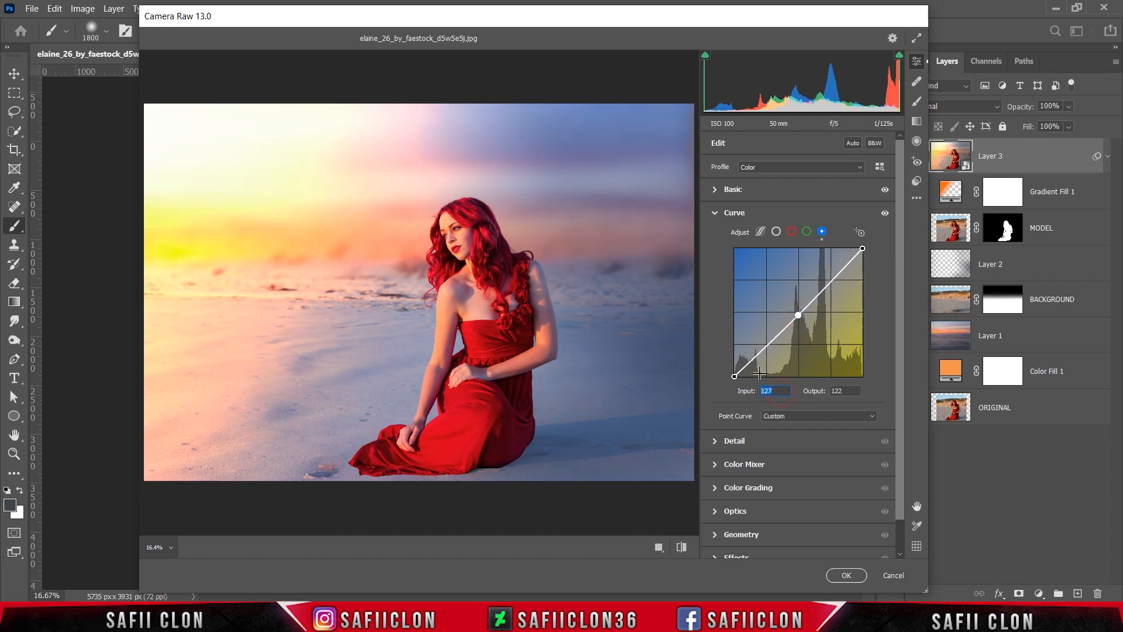
pyautogui.write('13')
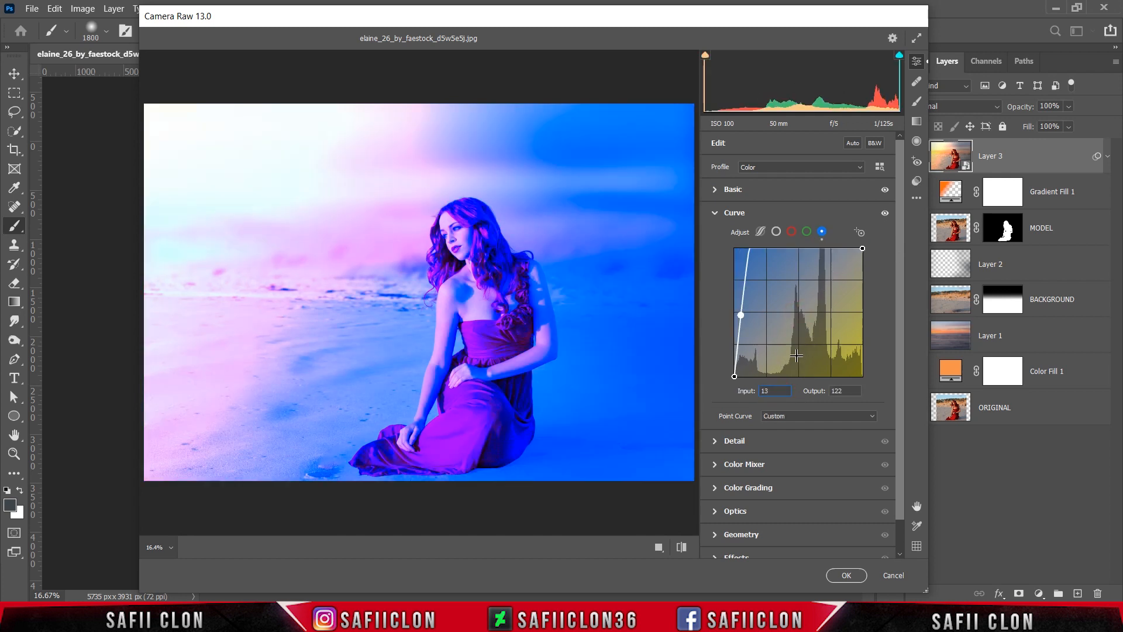
pyautogui.write('7')
pyautogui.press('Tab')
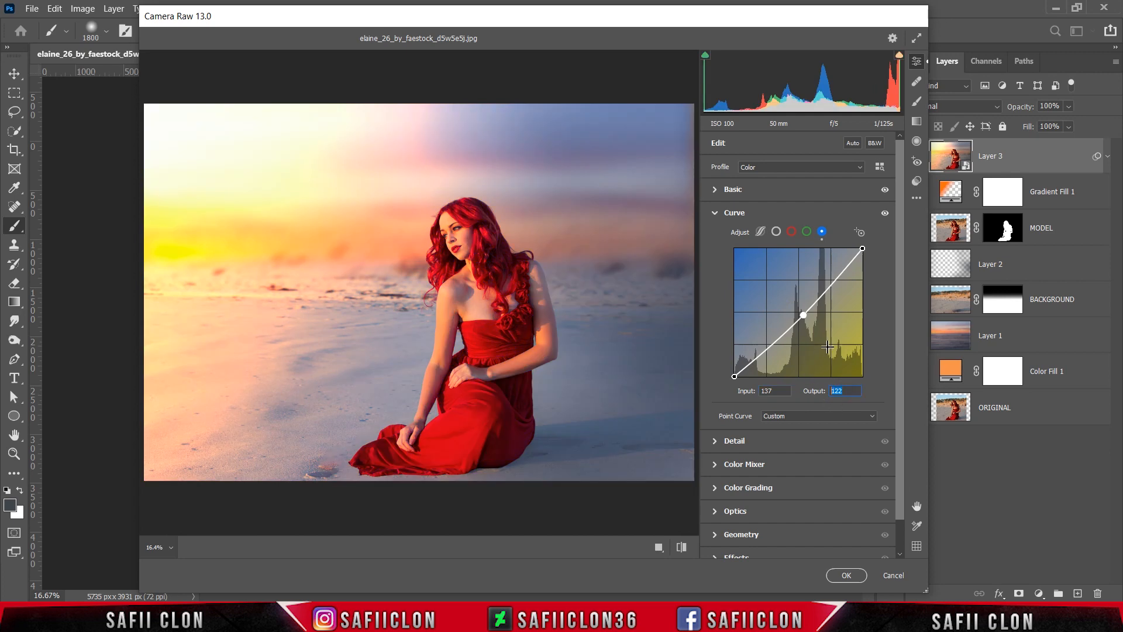
pyautogui.write('107')
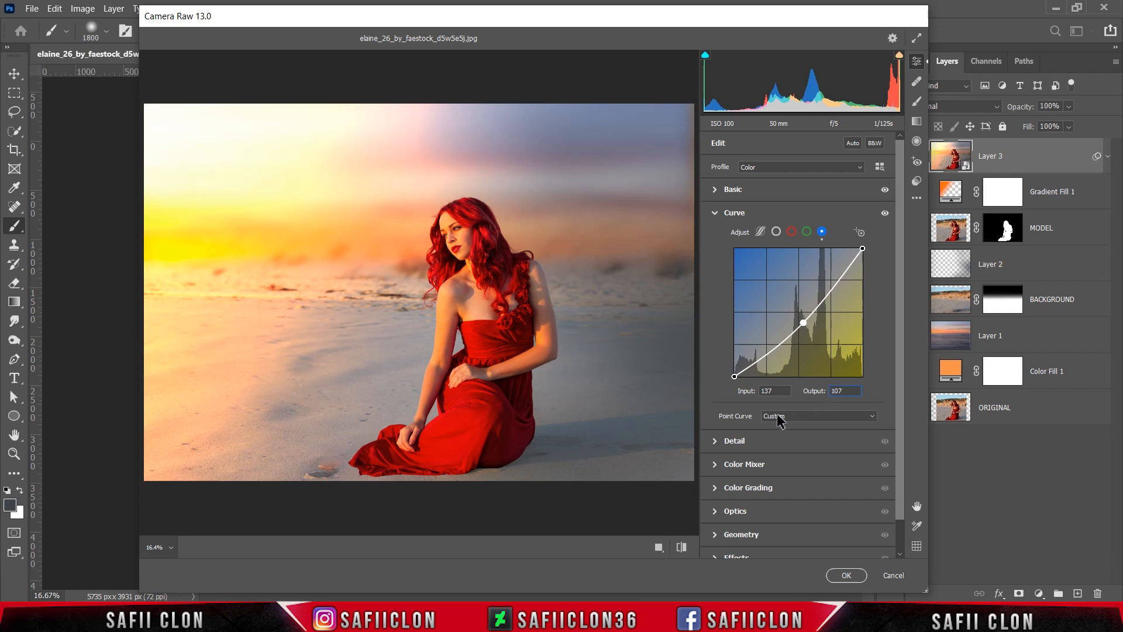
# Step: Make small hue adjustments to the reds and the aqua-to-purple tones in the Color Mixer
pyautogui.click(738, 468)
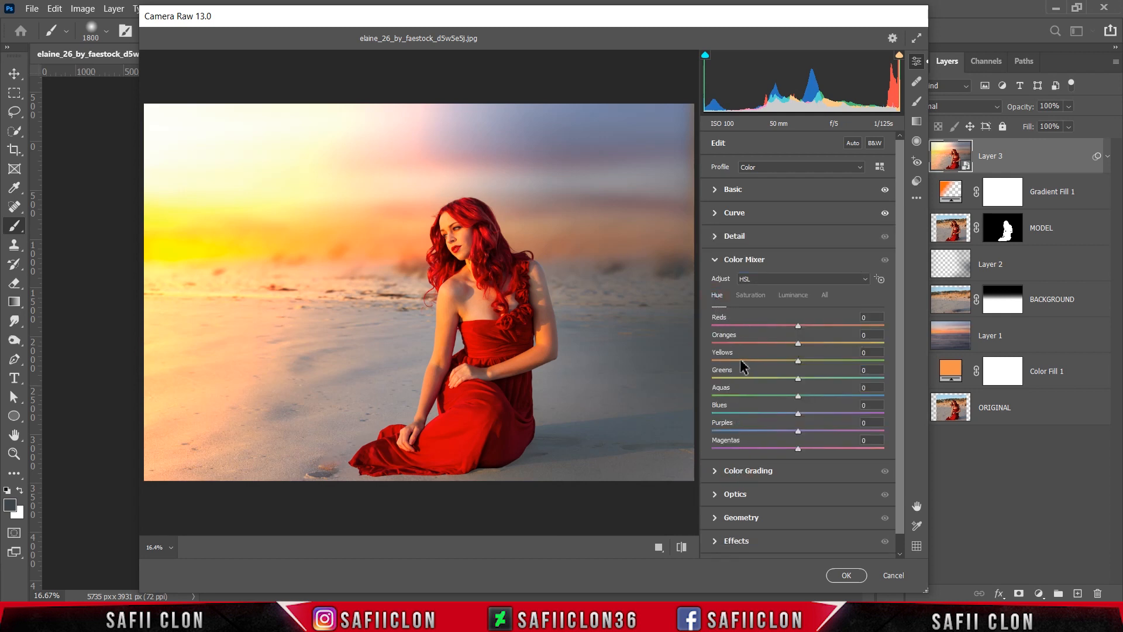
pyautogui.moveTo(798, 326)
pyautogui.mouseDown()
pyautogui.moveTo(773, 330)
pyautogui.moveTo(804, 333)
pyautogui.mouseUp()
pyautogui.moveTo(797, 398); pyautogui.dragTo(795, 431)
# Step: Set the Color Mixer saturation to +18 for oranges, +15 for aquas and +23 for blues
pyautogui.click(751, 296)
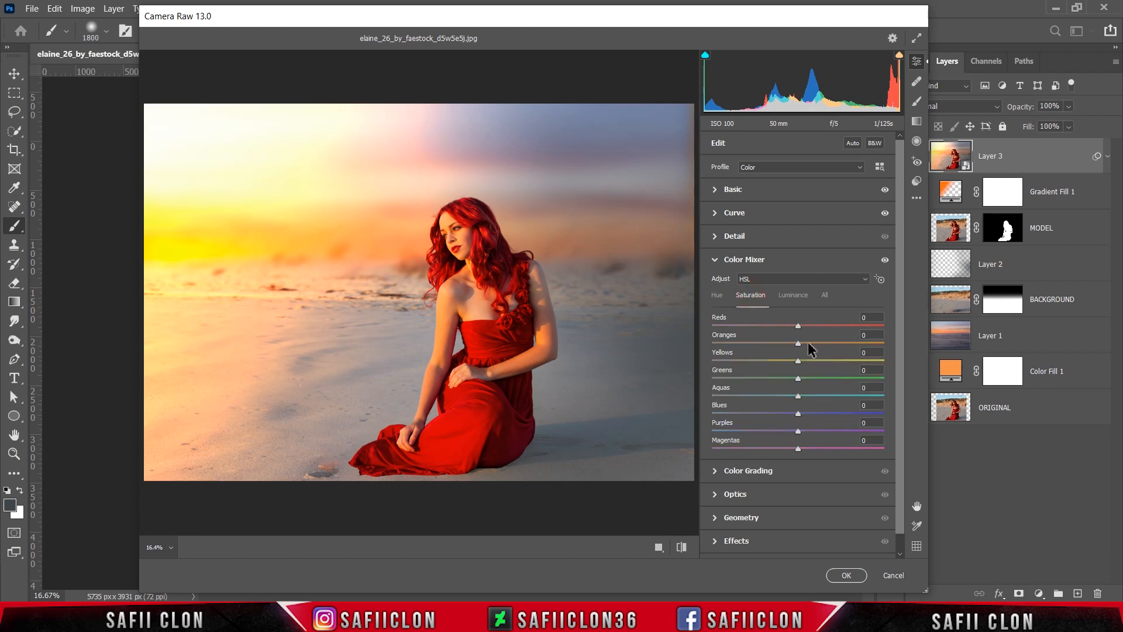
pyautogui.moveTo(798, 344); pyautogui.dragTo(817, 349)
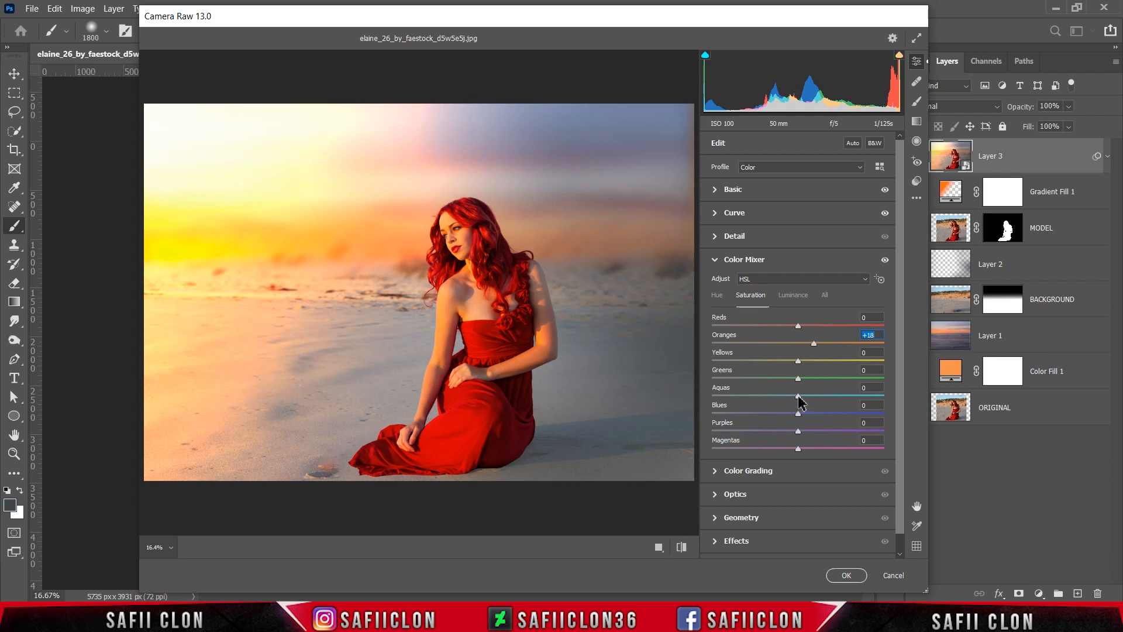
pyautogui.moveTo(799, 397); pyautogui.dragTo(815, 397)
pyautogui.moveTo(799, 415); pyautogui.dragTo(820, 417)
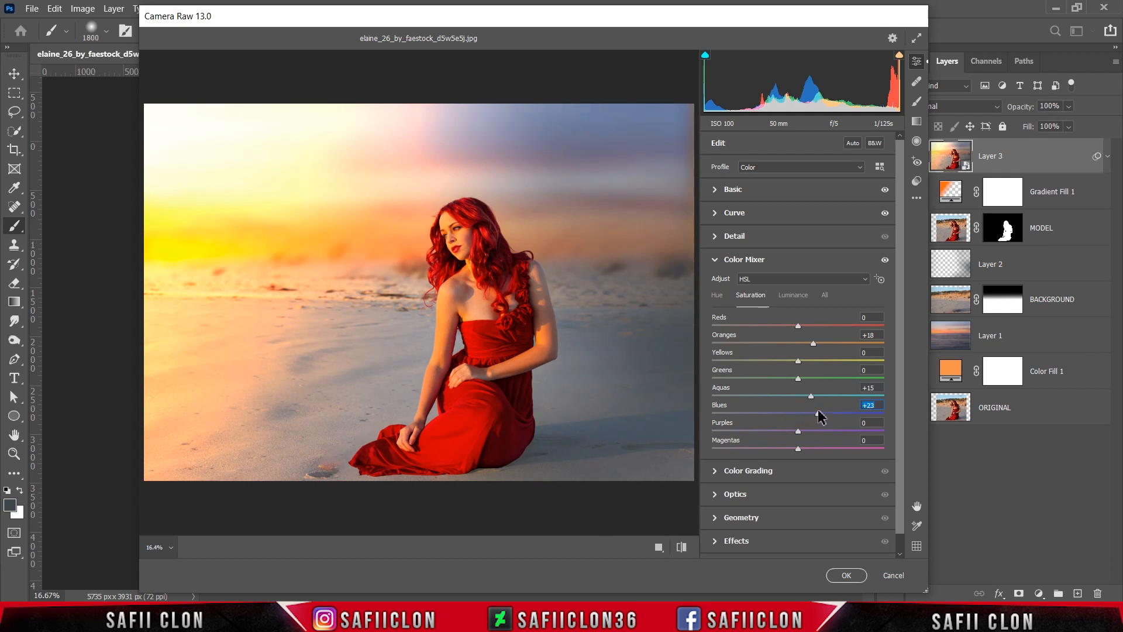
# Step: Set the Color Mixer luminance to -13 for reds, +8 for aquas and -20 for blues
pyautogui.click(791, 295)
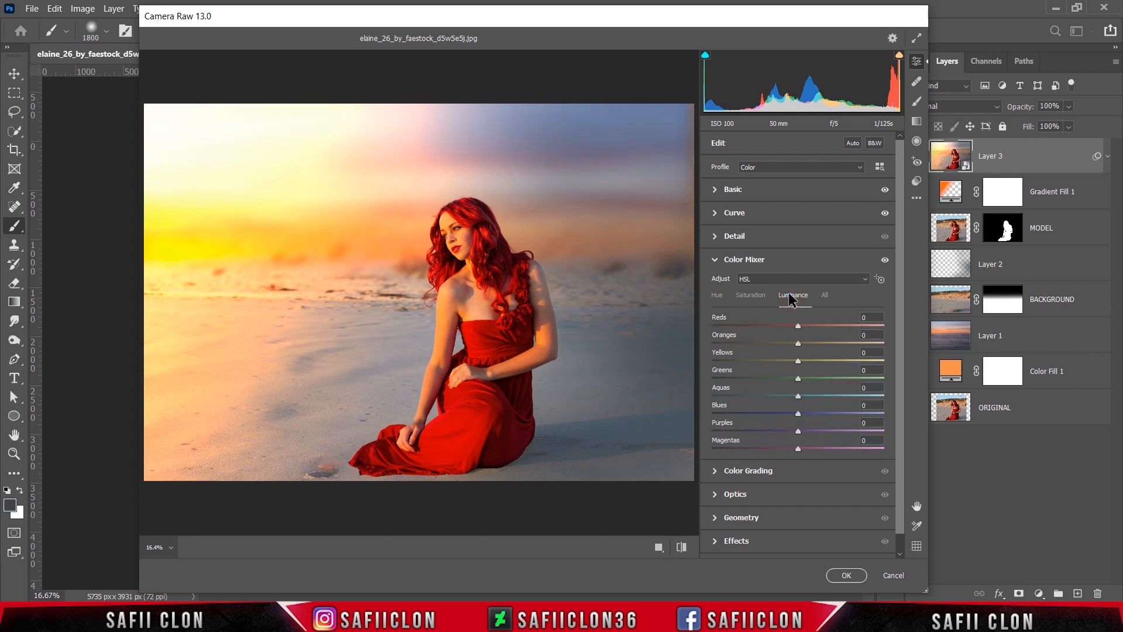
pyautogui.moveTo(798, 328); pyautogui.dragTo(802, 331)
pyautogui.moveTo(801, 399); pyautogui.dragTo(823, 398)
pyautogui.moveTo(819, 397); pyautogui.dragTo(783, 416)
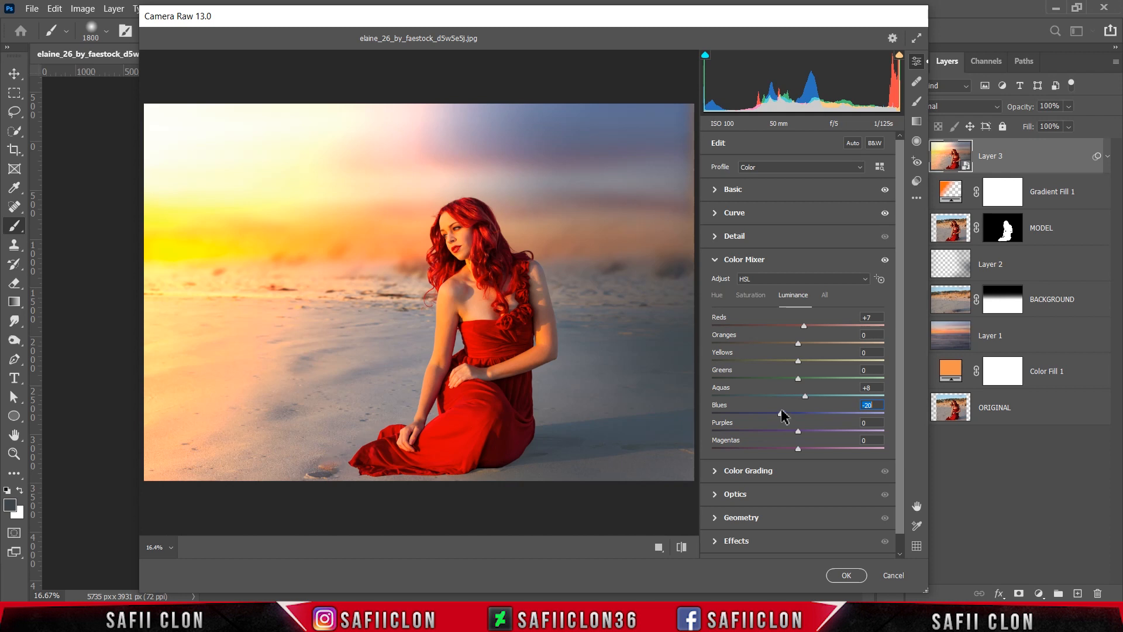
pyautogui.moveTo(804, 326); pyautogui.dragTo(795, 330)
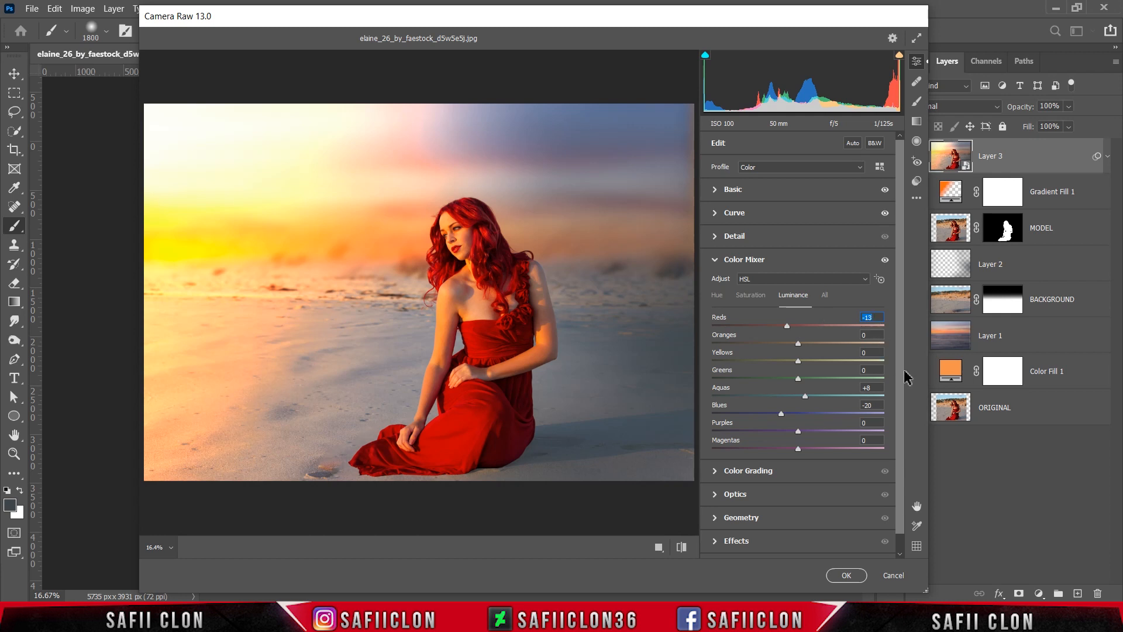
# Step: In Calibration, set the red primary hue to +7, green primary hue to +31 and saturation to -38, and blue primary hue to -49
pyautogui.scroll(-1, 890, 468)
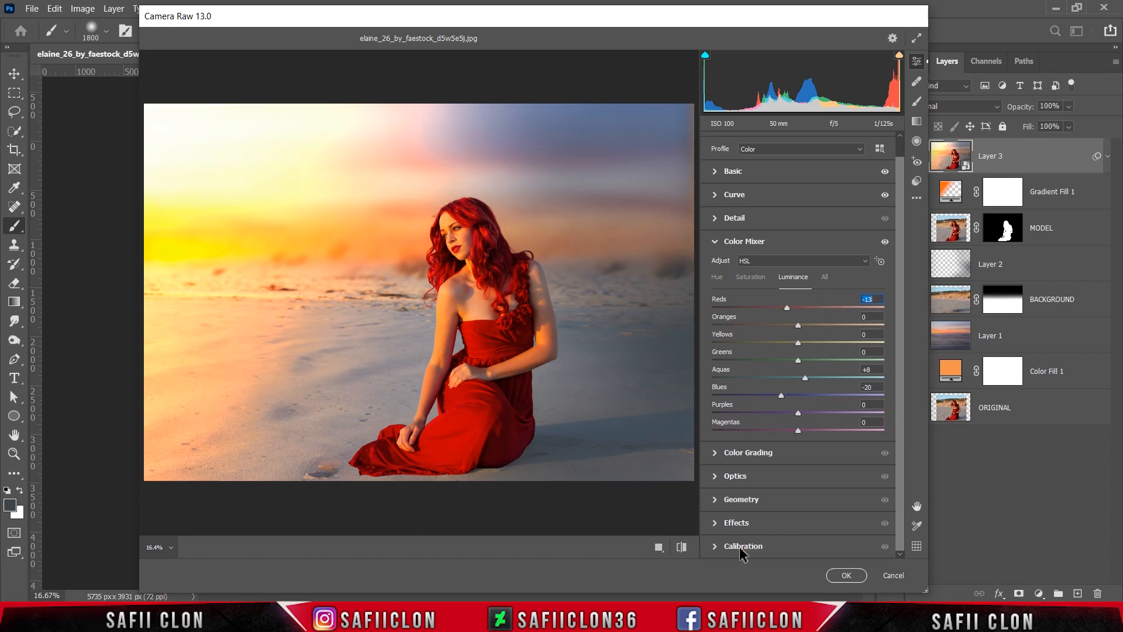
pyautogui.click(742, 547)
pyautogui.click(901, 476)
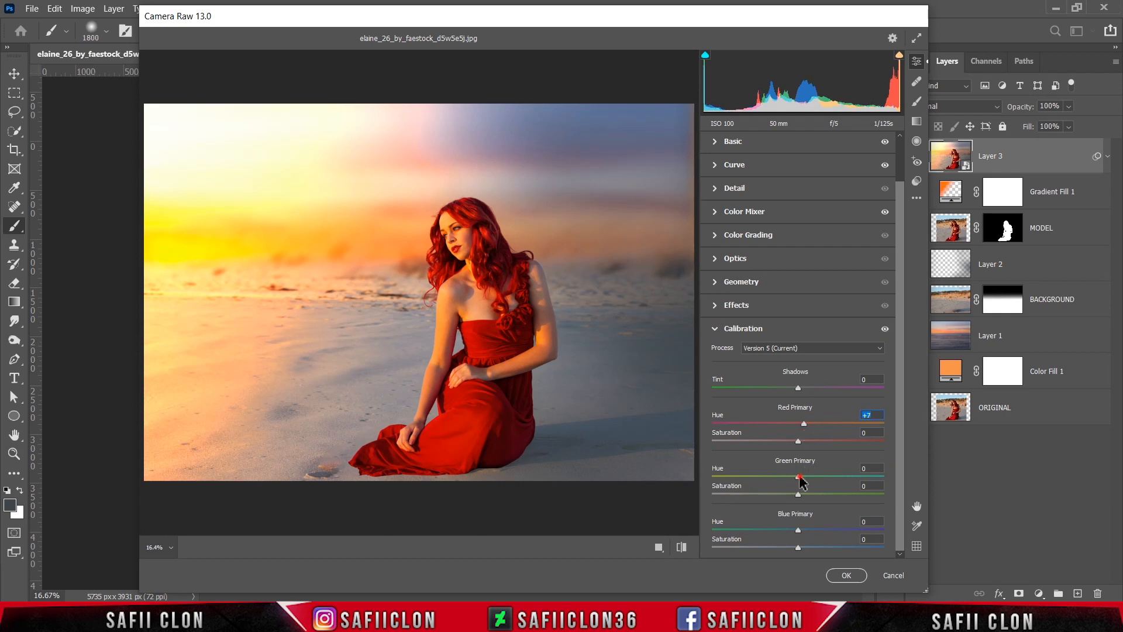
pyautogui.moveTo(798, 477); pyautogui.dragTo(820, 477)
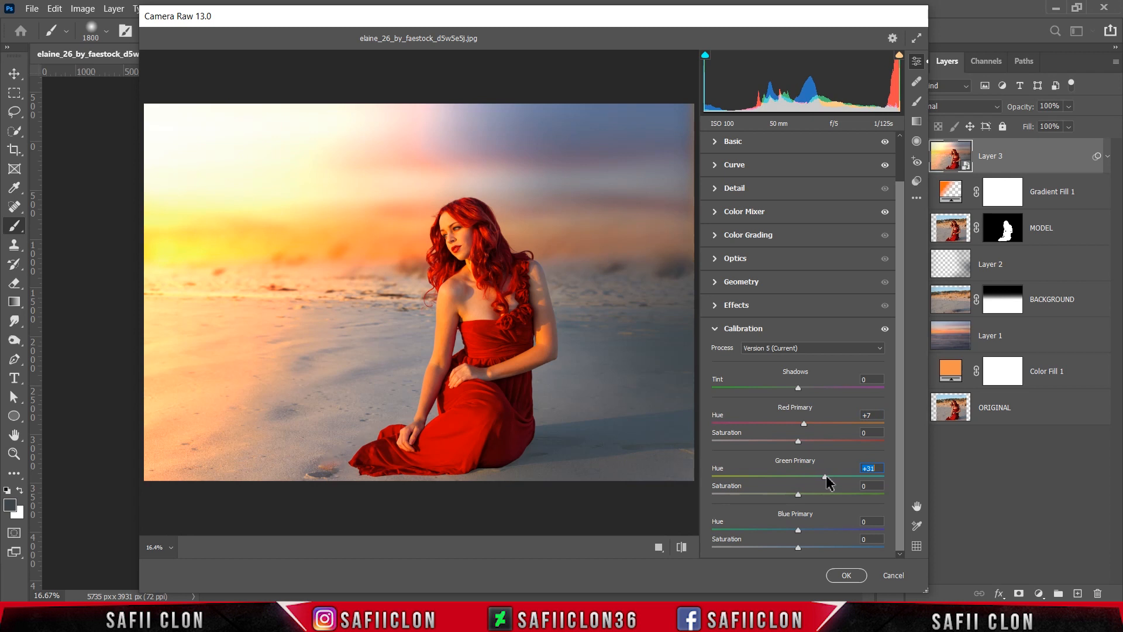
pyautogui.moveTo(799, 498); pyautogui.dragTo(762, 495)
pyautogui.moveTo(797, 532); pyautogui.dragTo(758, 527)
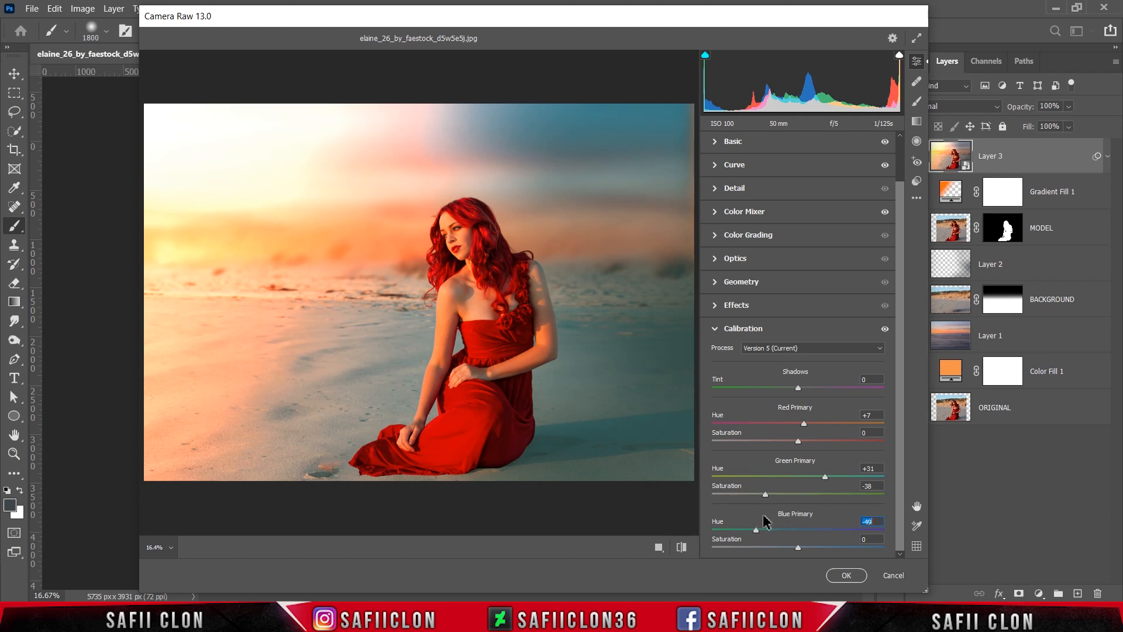
# Step: Compare the before and after views of the grading and apply the Camera Raw adjustments
pyautogui.click(659, 547)
pyautogui.click(626, 550)
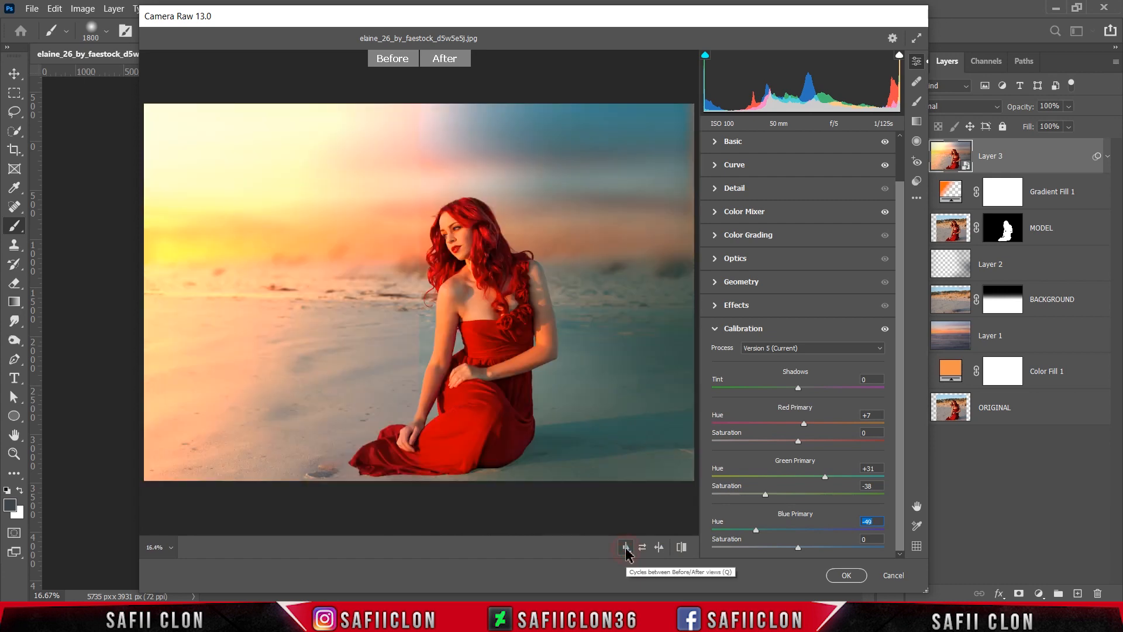
pyautogui.click(626, 550)
pyautogui.click(626, 550)
pyautogui.click(626, 549)
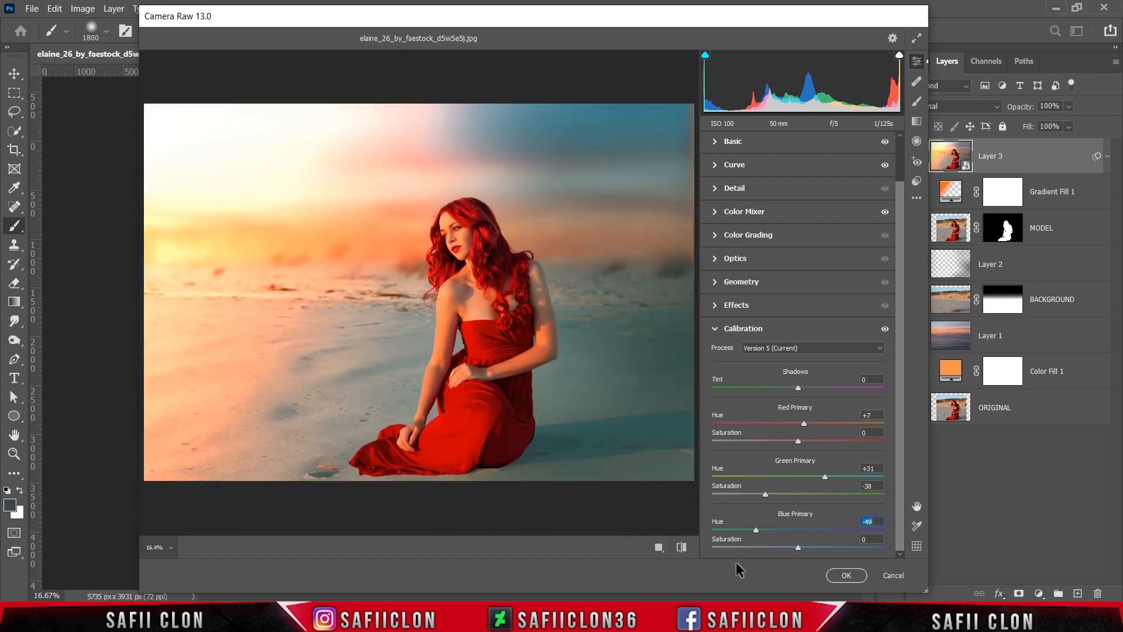
pyautogui.click(845, 576)
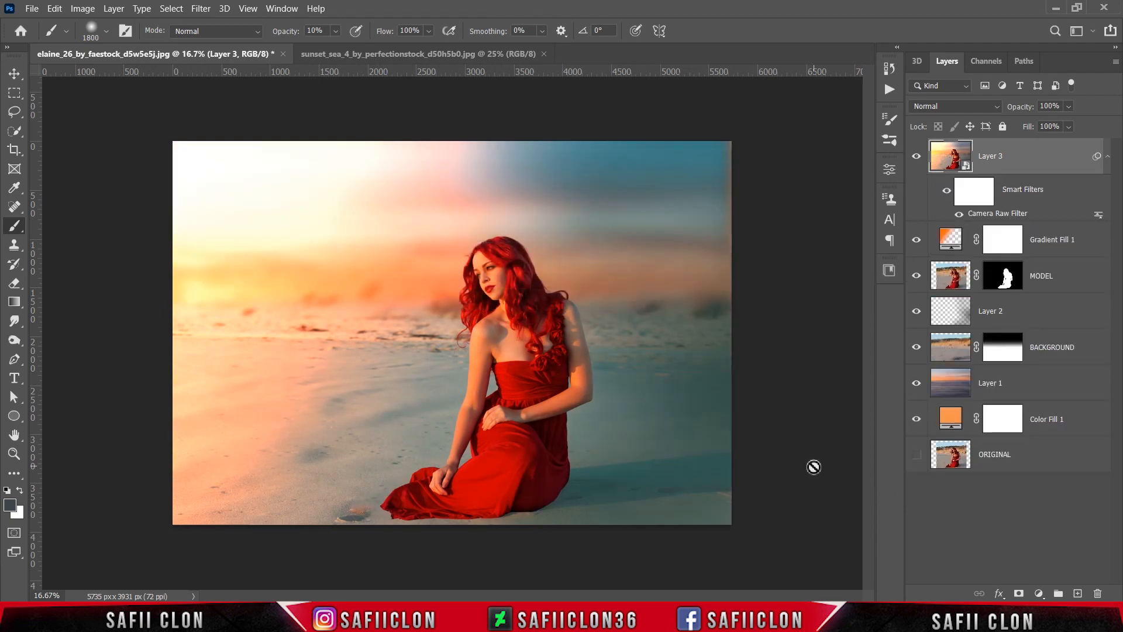
# Step: Examine the graded composite as a whole and in close-up on the woman
pyautogui.hotkey('ctrl', '-')
pyautogui.hotkey('ctrl', '-')
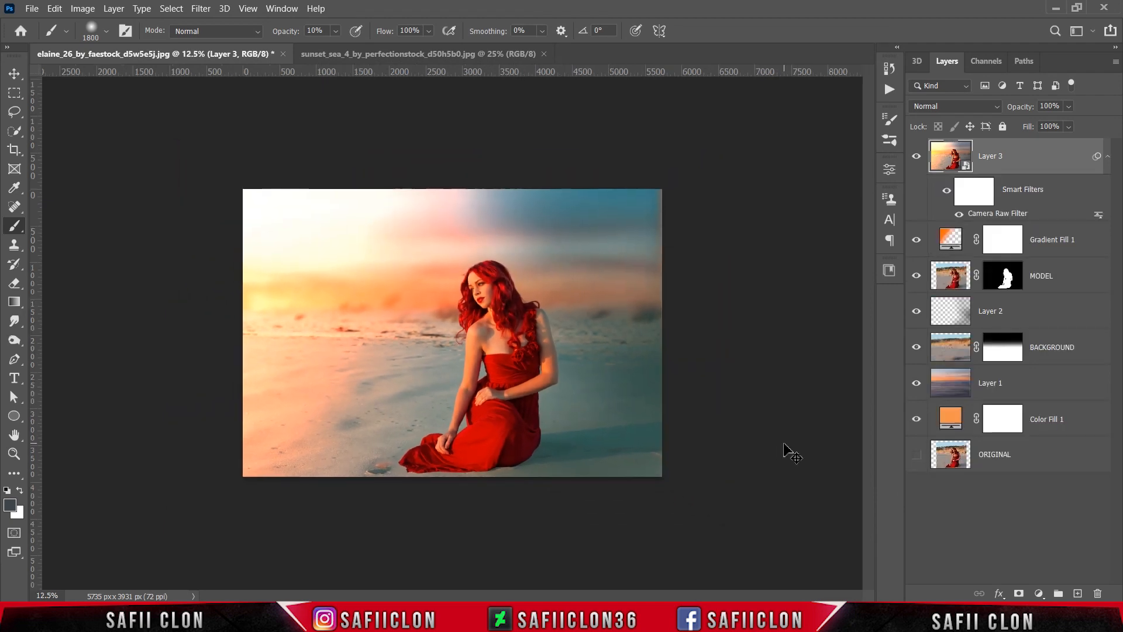
pyautogui.hotkey('ctrl', '+')
pyautogui.hotkey('ctrl', '+')
pyautogui.hotkey('ctrl', '+')
pyautogui.hotkey('ctrl', '+')
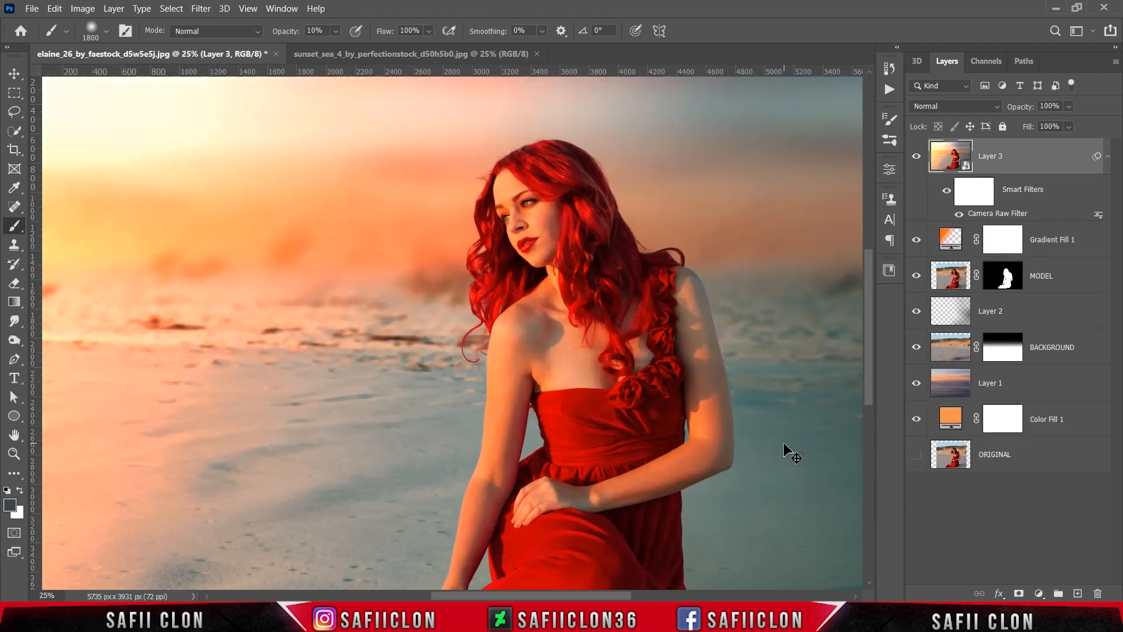
pyautogui.hotkey('ctrl', '-')
pyautogui.hotkey('ctrl', '-')
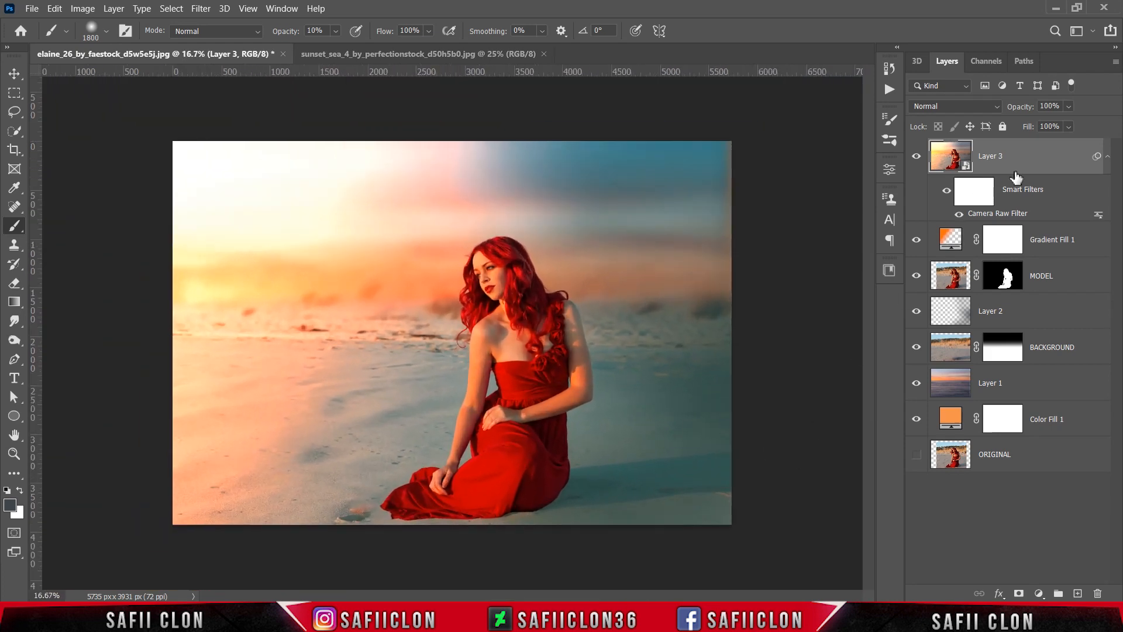
# Step: Group all layers from Layer 3 down to Color Fill 1 into a group named EDIT
pyautogui.click(1044, 159)
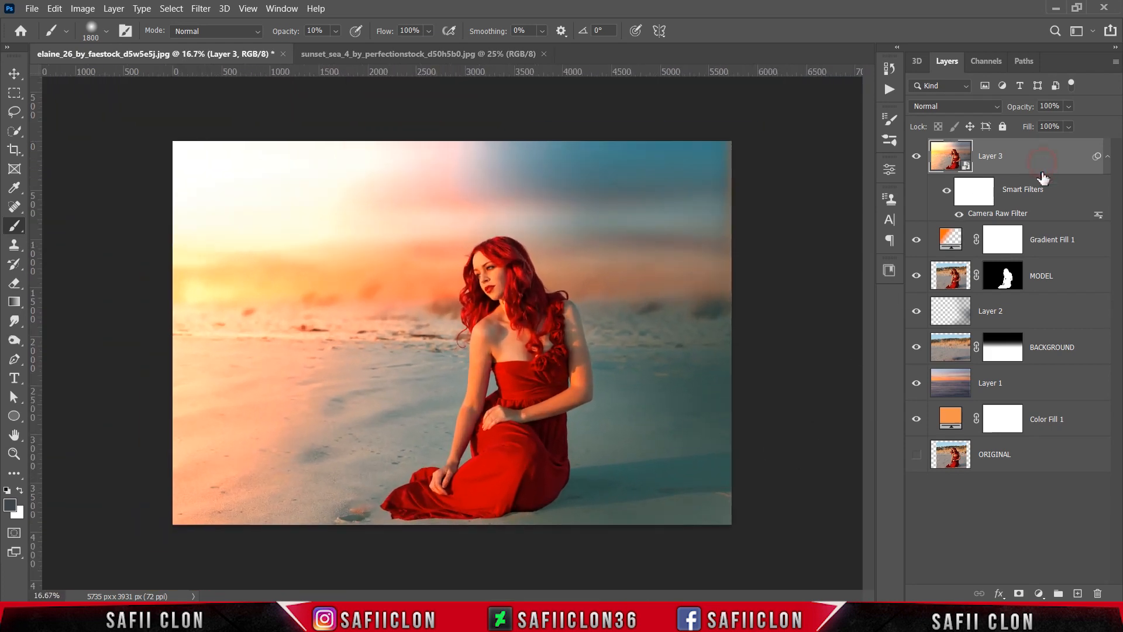
pyautogui.keyDown('shift'); pyautogui.click(1061, 418); pyautogui.keyUp('shift')
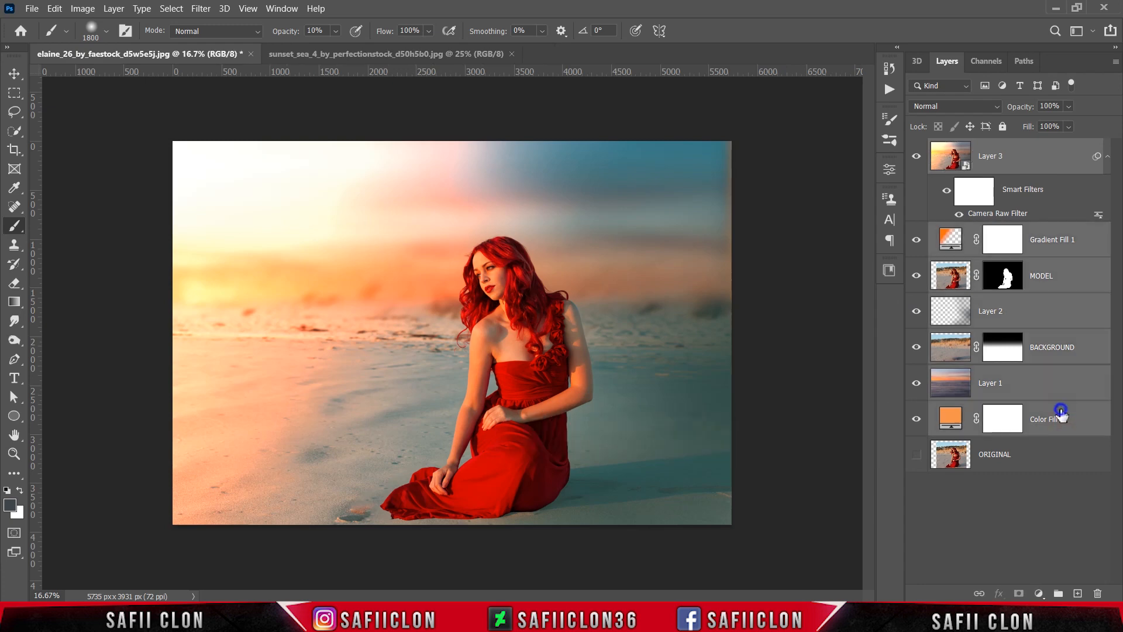
pyautogui.rightClick(1061, 417)
pyautogui.click(920, 94)
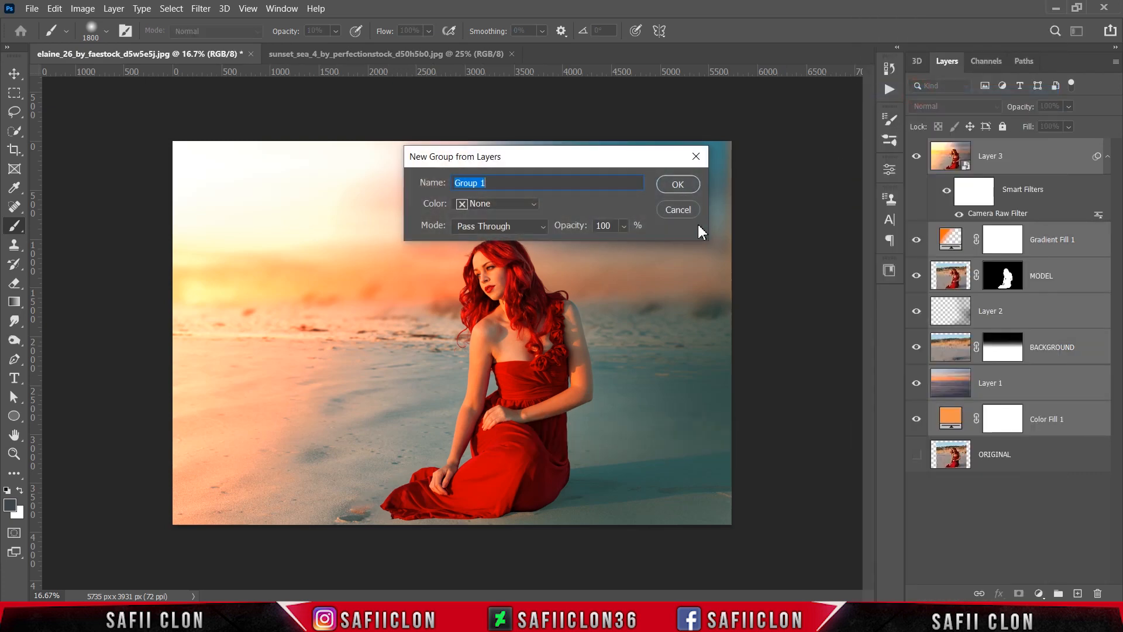
pyautogui.write('EDIT')
pyautogui.click(673, 184)
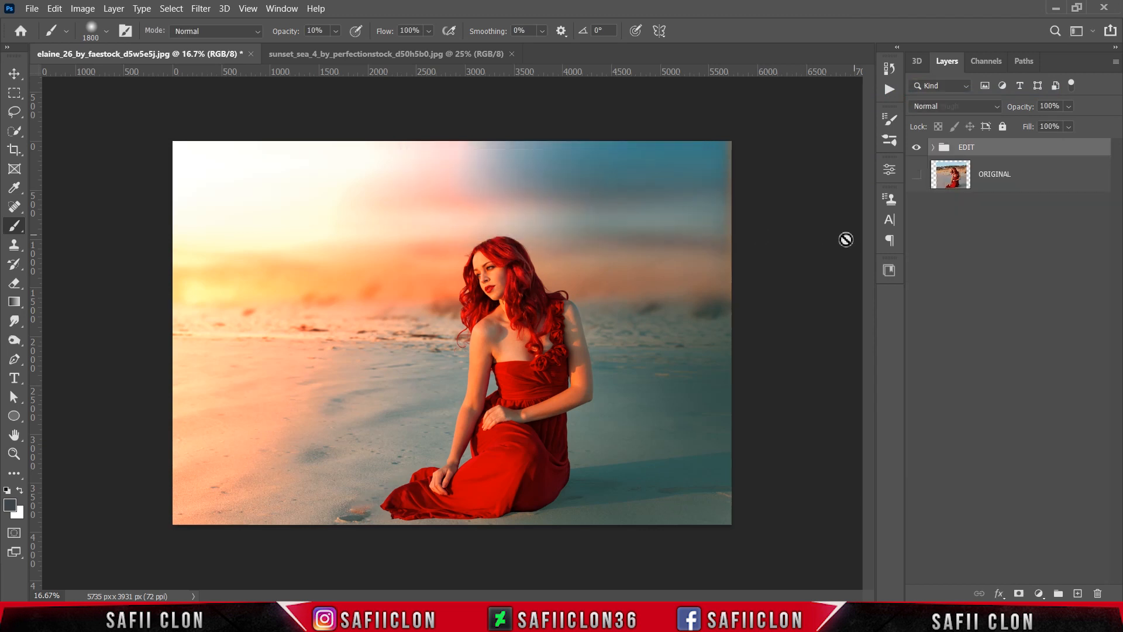
# Step: Show the ORIGINAL layer and compare it with the edited result by toggling the EDIT group's visibility
pyautogui.click(917, 177)
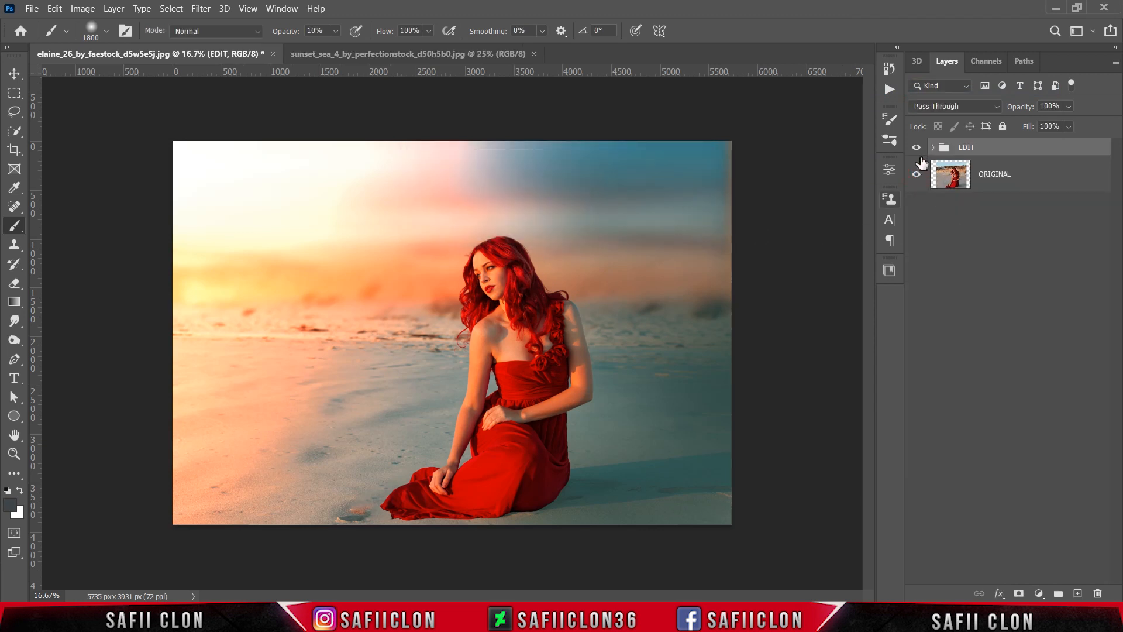
pyautogui.click(917, 148)
pyautogui.click(916, 148)
pyautogui.click(917, 148)
pyautogui.click(917, 148)
pyautogui.scroll(2, 762, 292)
pyautogui.scroll(-3, 763, 296)
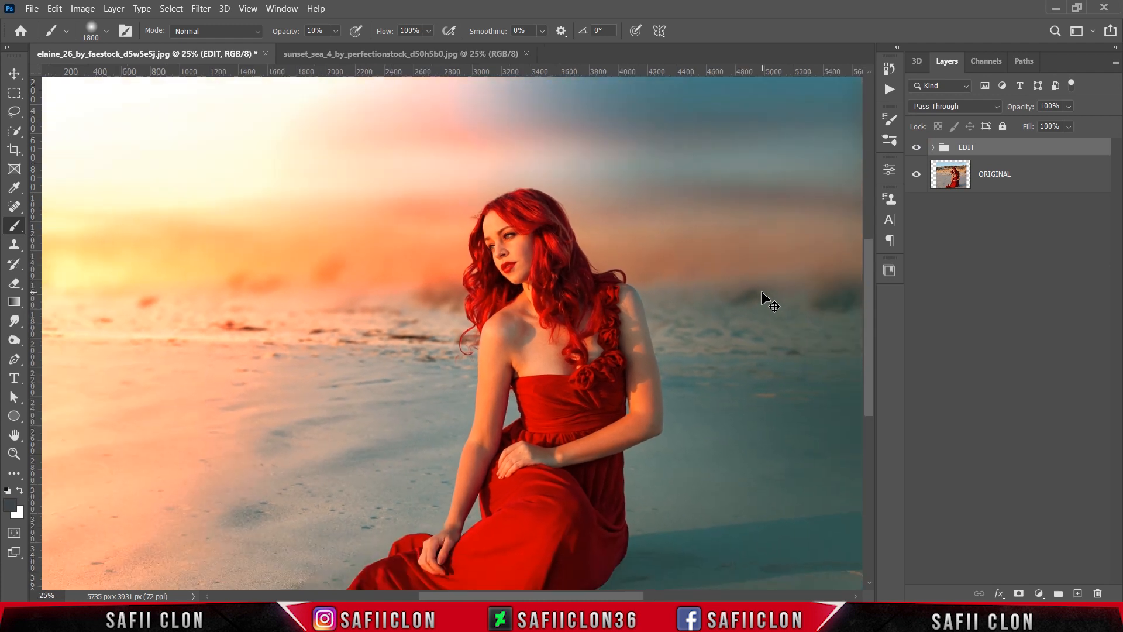
pyautogui.scroll(1, 764, 299)
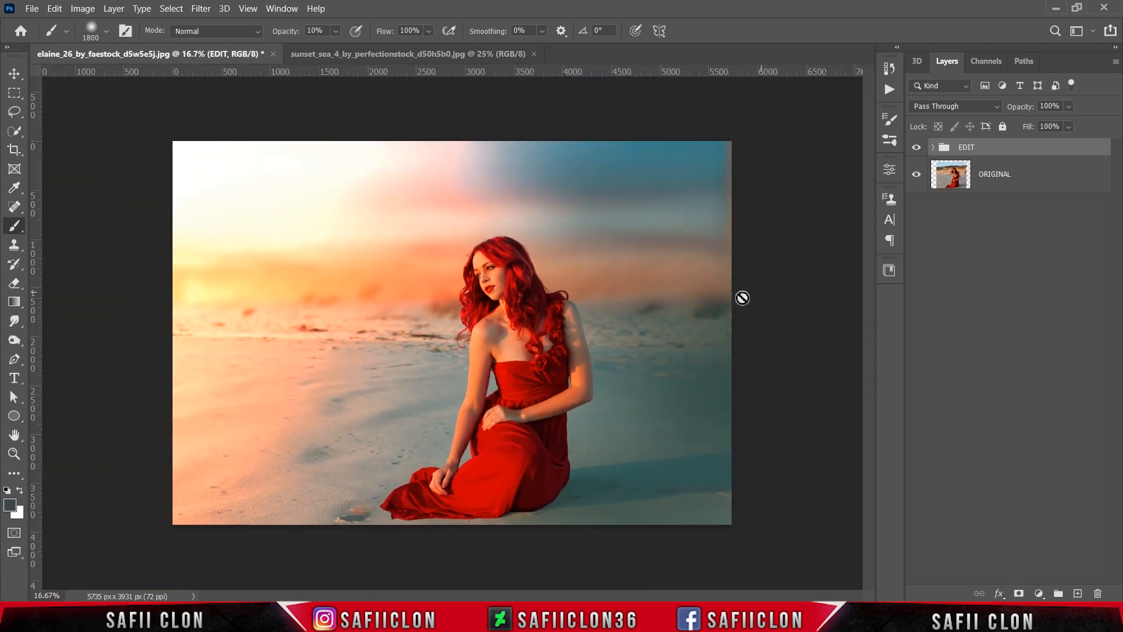